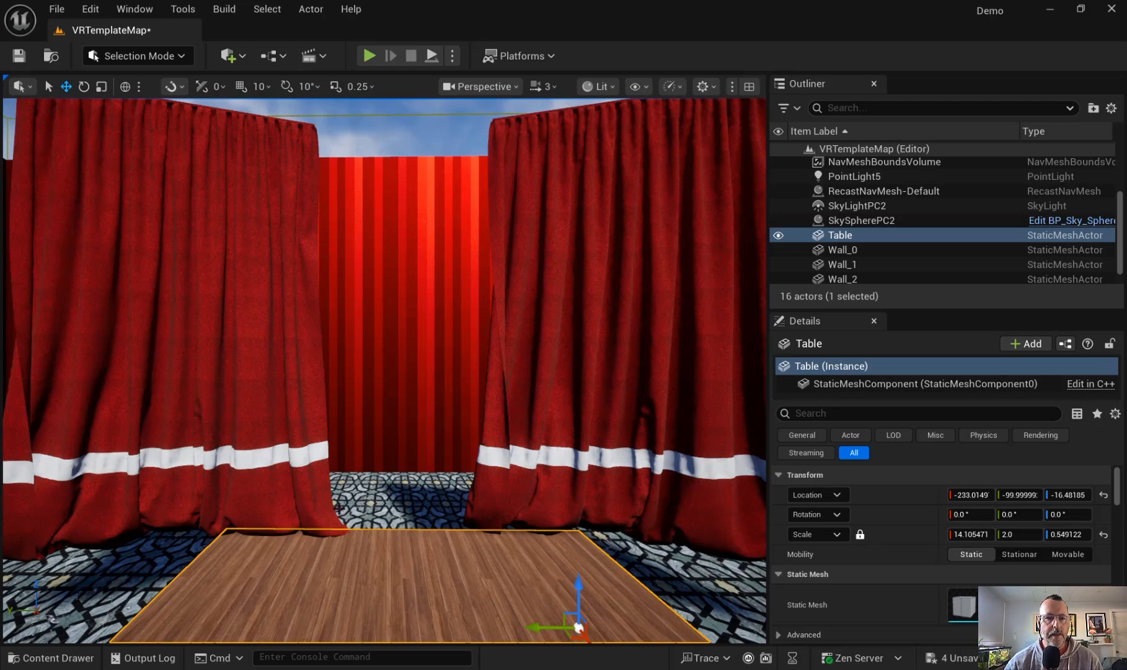
Hide the patterned Floor actor so the wooden Table platform stands clear against the template floor grid
{"action": "middle_click_drag", "start_coordinate": [343, 512], "coordinate": [345, 510]}
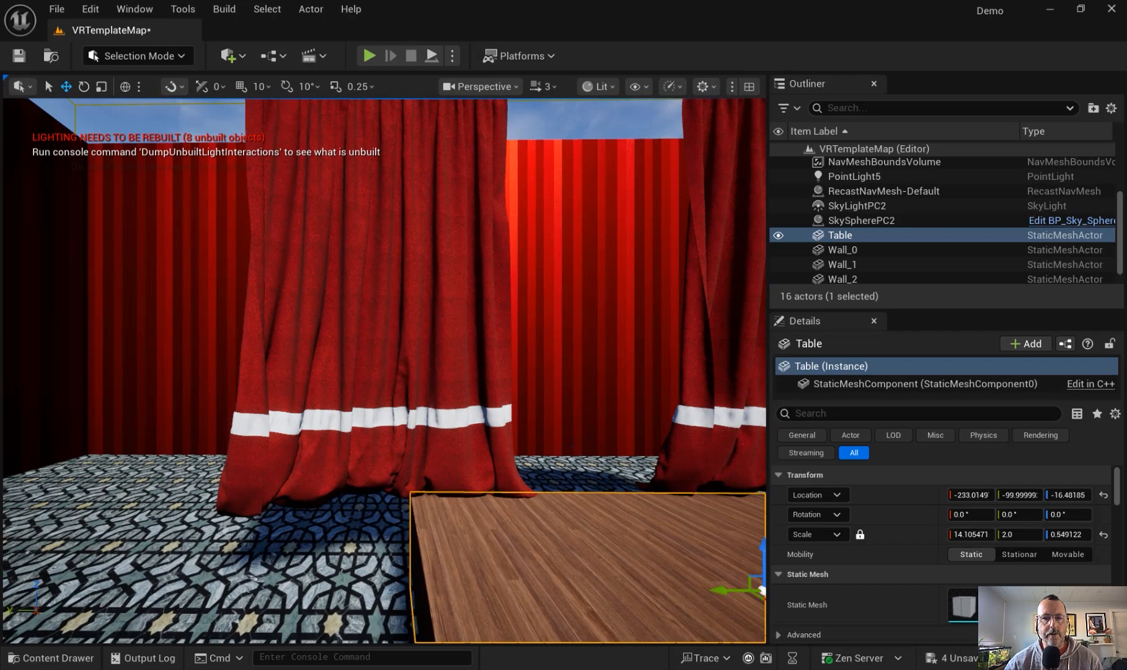
{"action": "key", "text": "f"}
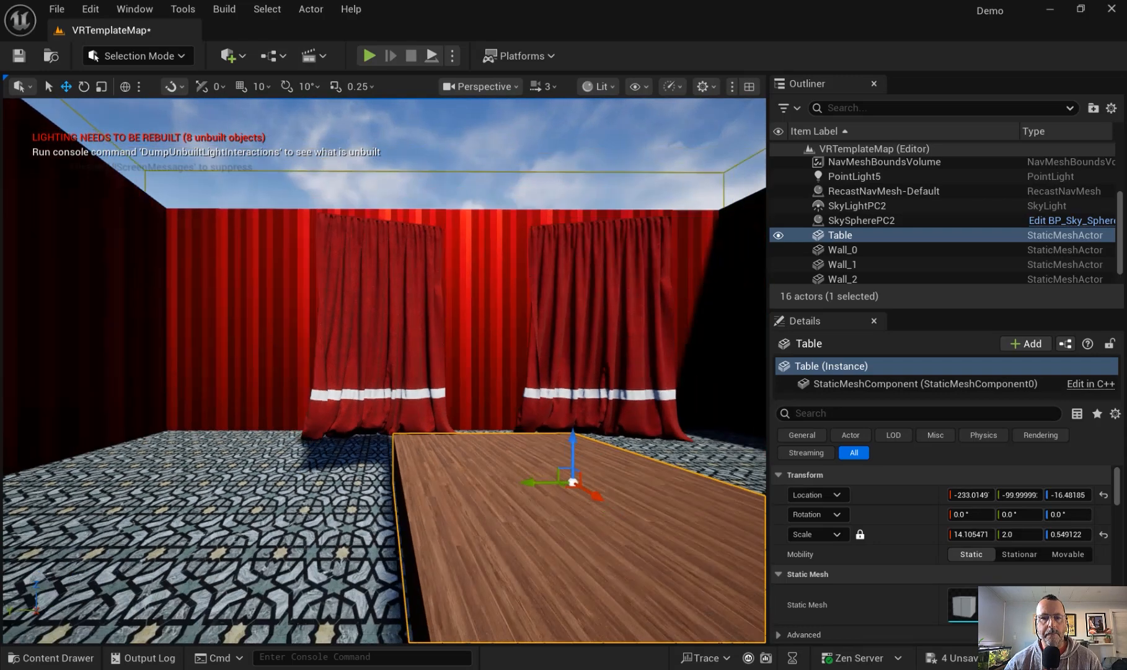
{"action": "key", "text": "alt+Tab"}
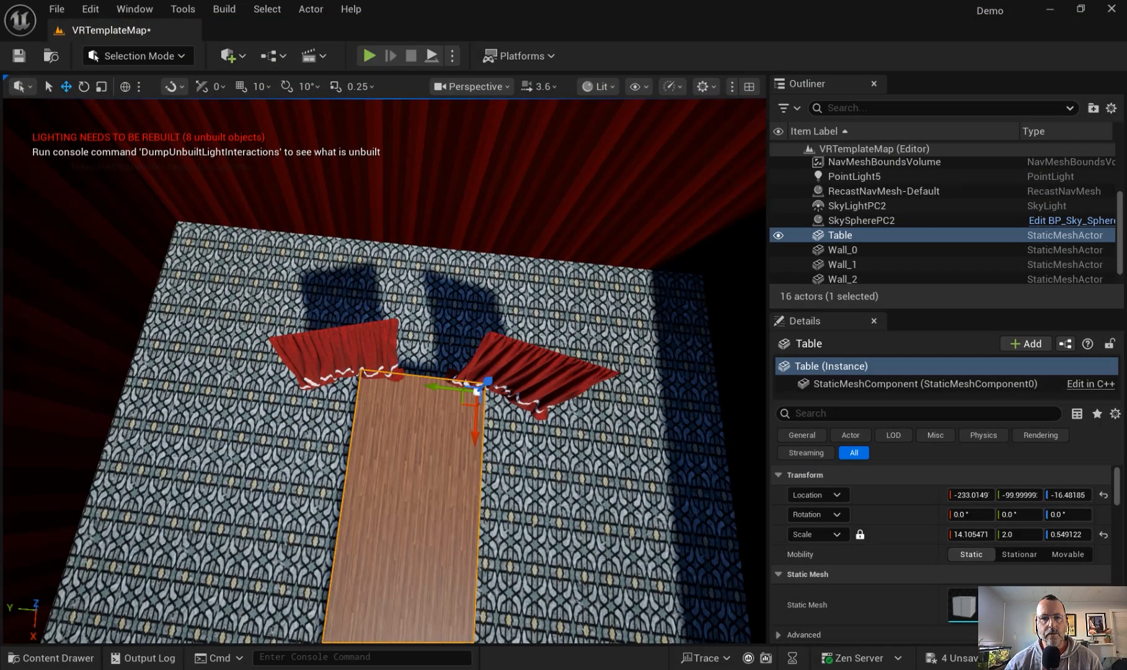
{"action": "mouse_move", "coordinate": [499, 484]}
{"action": "right_mouse_down"}
{"action": "mouse_move", "coordinate": [509, 471]}
{"action": "mouse_move", "coordinate": [499, 483]}
{"action": "right_mouse_up"}
{"action": "left_click", "coordinate": [500, 473]}
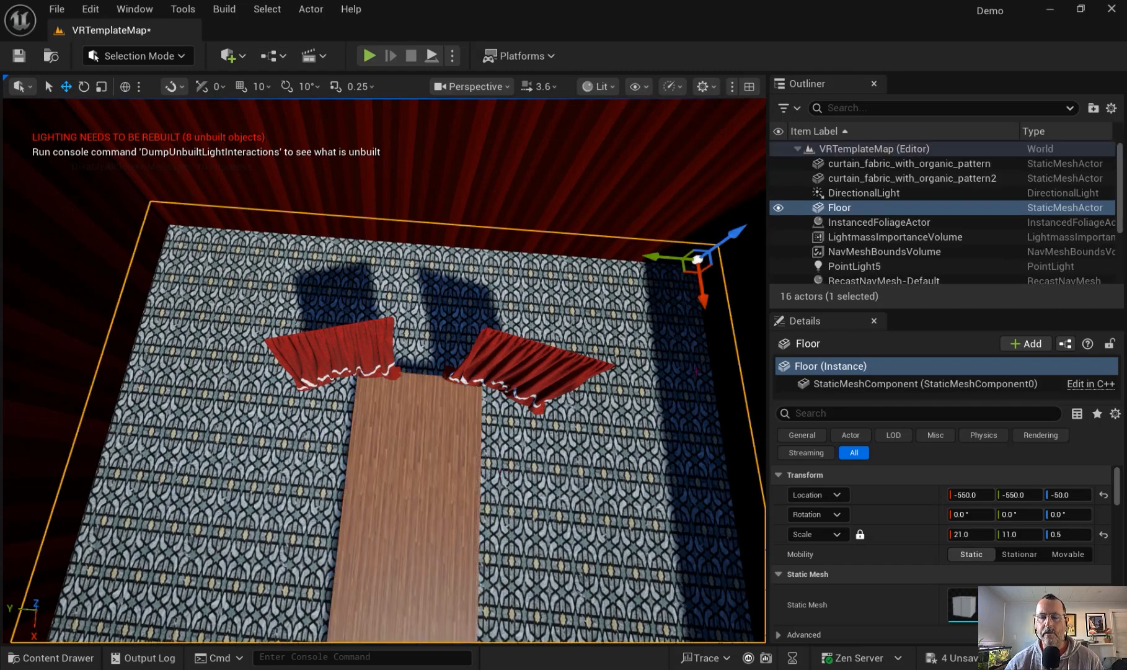
{"action": "left_click", "coordinate": [779, 207]}
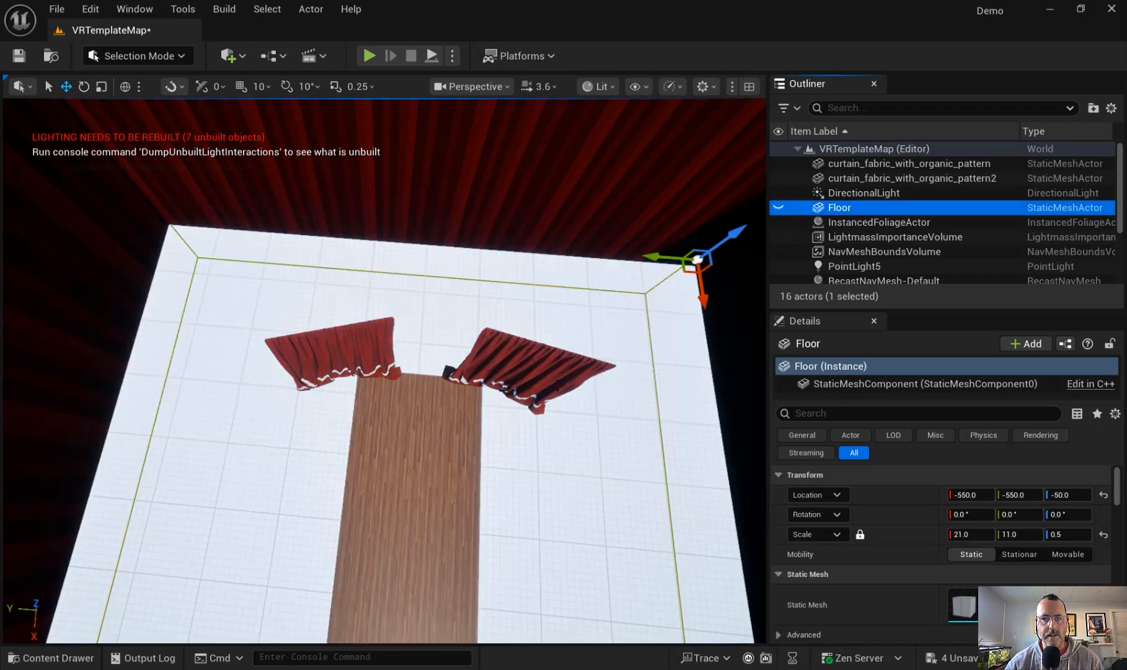
Hide both curtain actors, curtain_fabric_with_organic_pattern2 and curtain_fabric_with_organic_pattern, at the far end of the wooden platform
{"action": "left_click", "coordinate": [544, 378]}
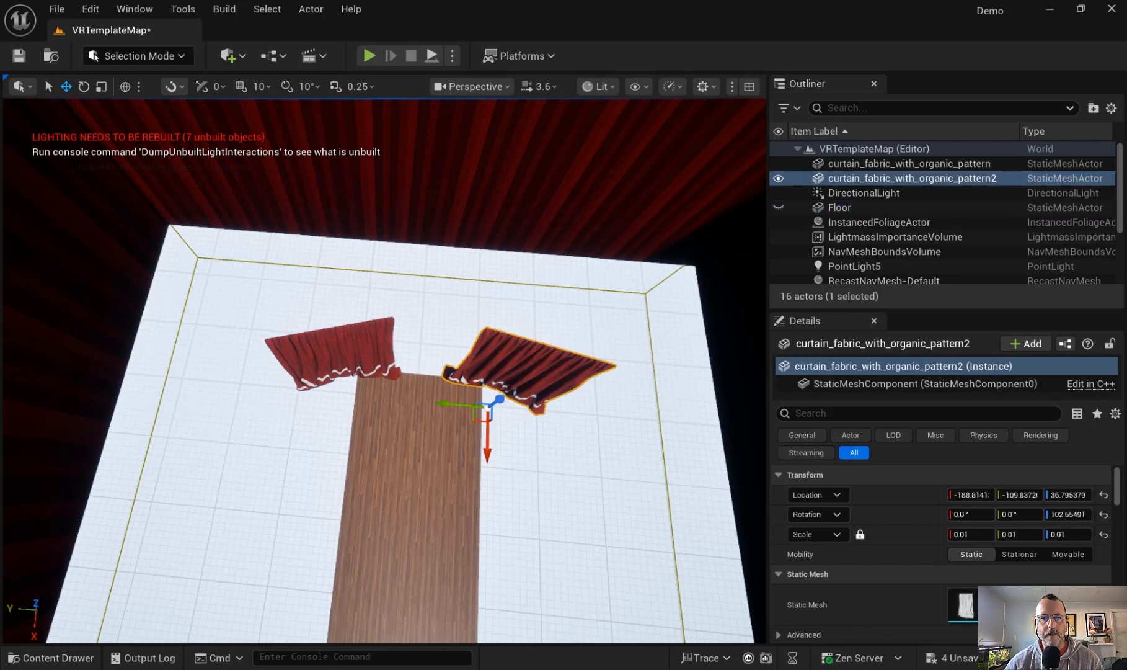
{"action": "left_click", "coordinate": [778, 178]}
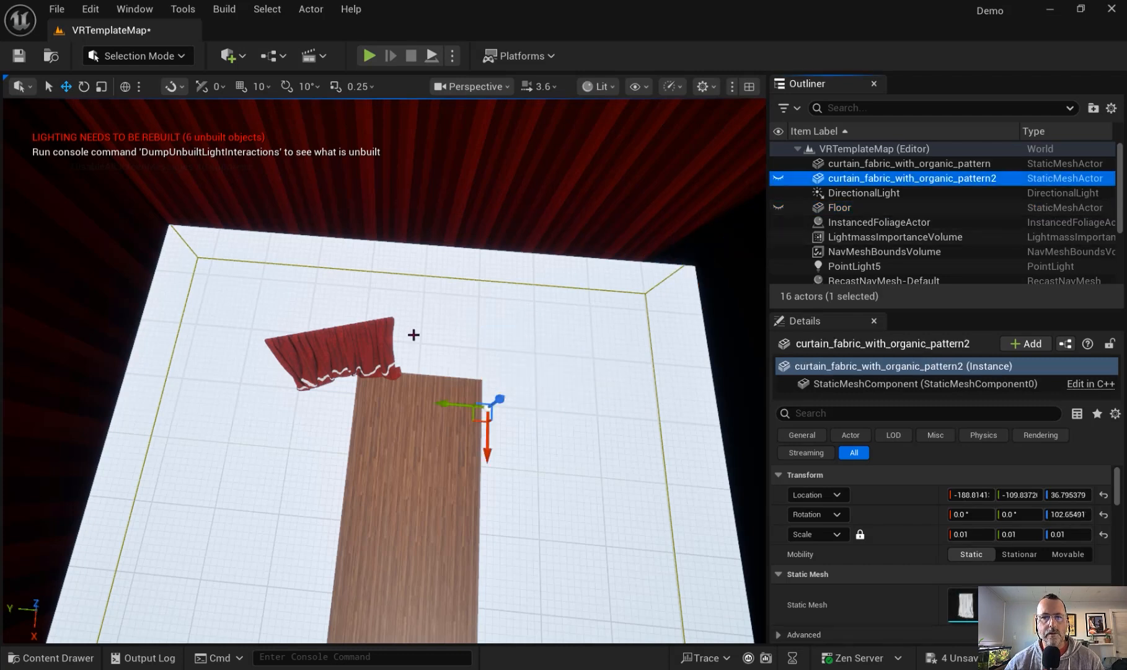
{"action": "left_click", "coordinate": [793, 163]}
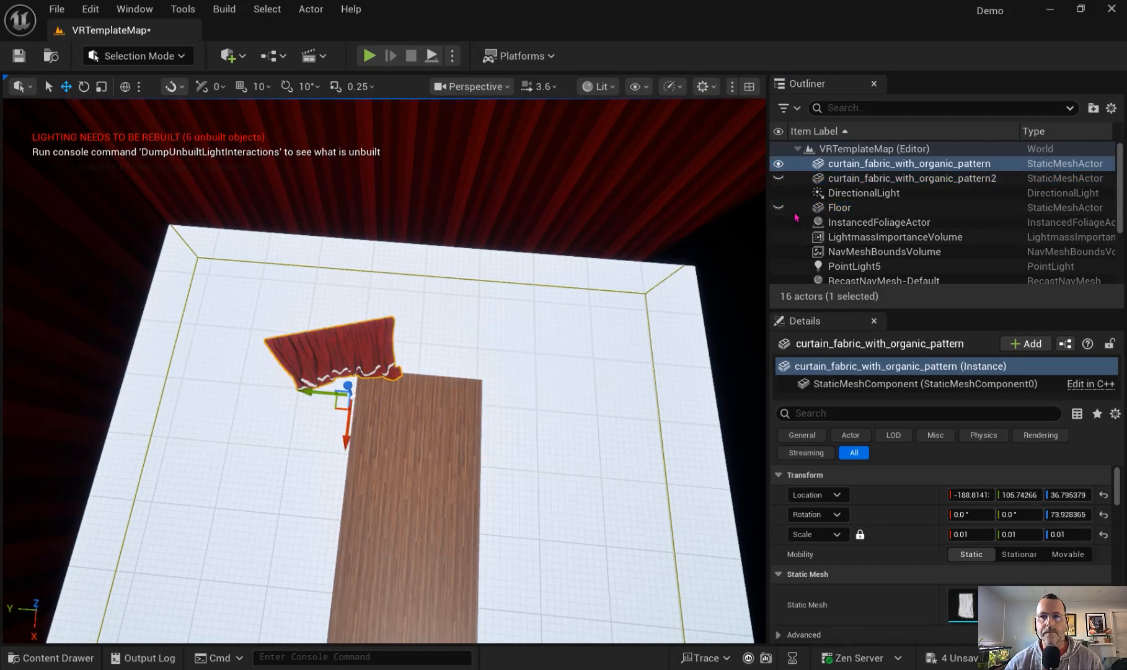
{"action": "left_click", "coordinate": [779, 164]}
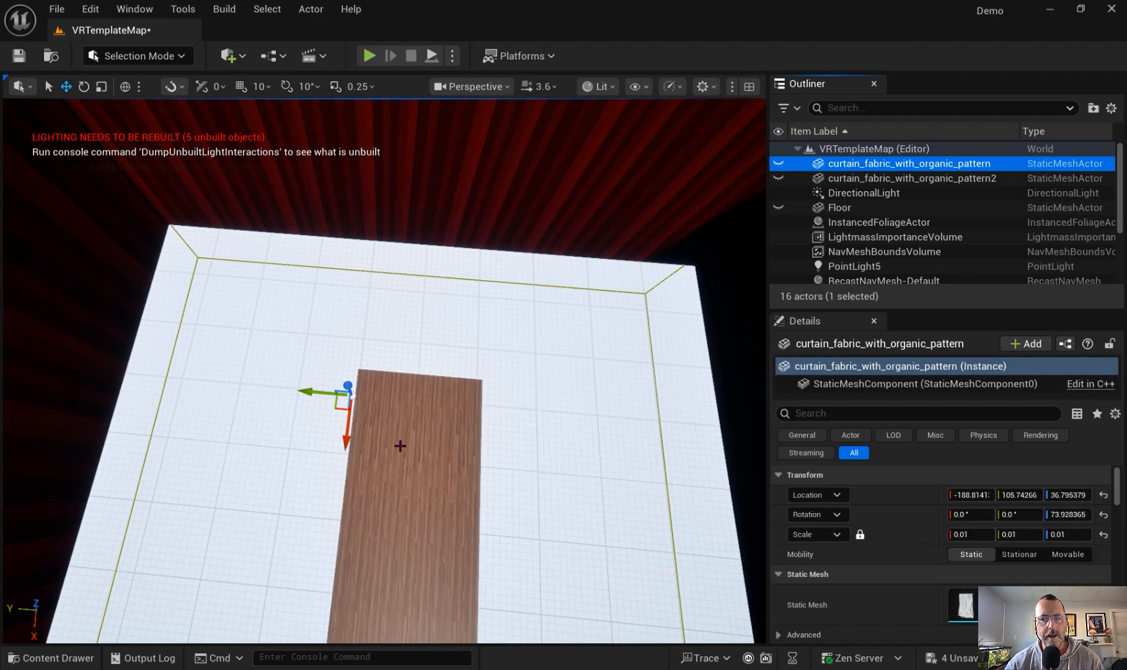
Switch the editor from Selection to Modeling mode with the far end of the wooden platform in view
{"action": "left_click_drag", "start_coordinate": [427, 477], "coordinate": [426, 454]}
{"action": "middle_click_drag", "start_coordinate": [427, 476], "coordinate": [481, 509]}
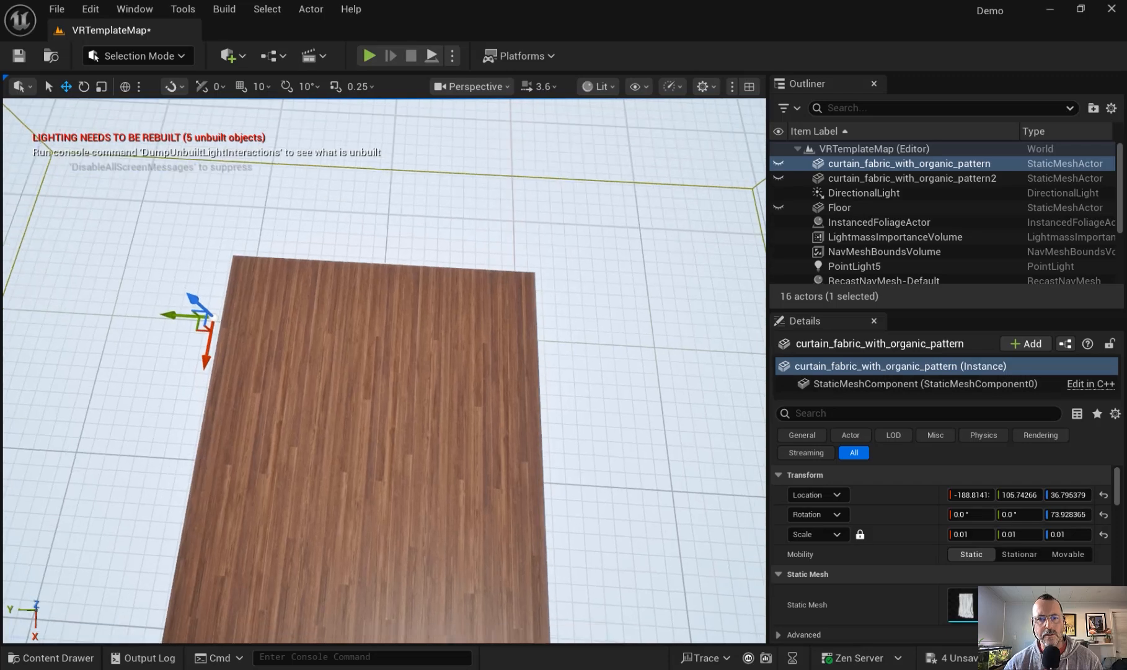
{"action": "right_click_drag", "start_coordinate": [436, 481], "coordinate": [446, 495]}
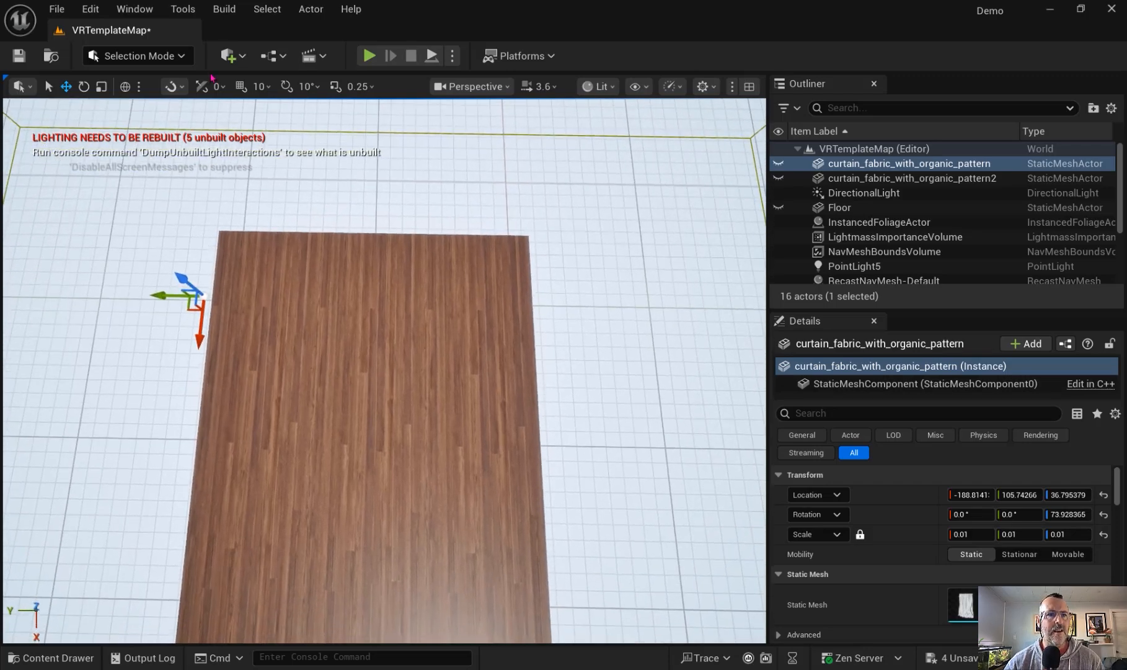
{"action": "left_click", "coordinate": [139, 55]}
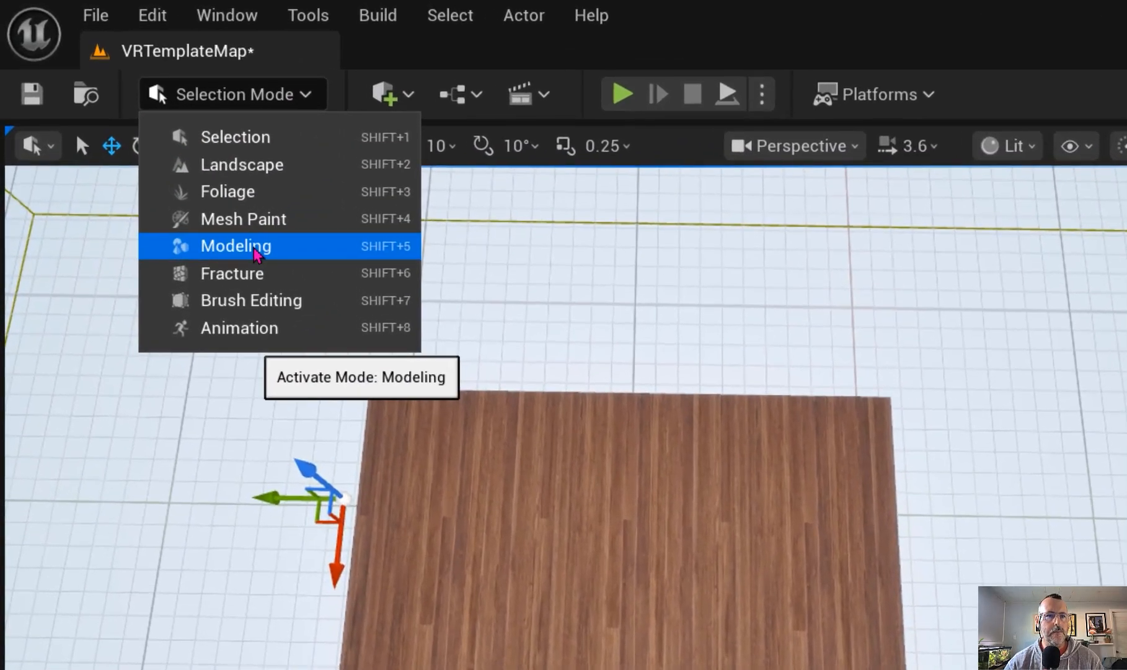
{"action": "left_click", "coordinate": [255, 248]}
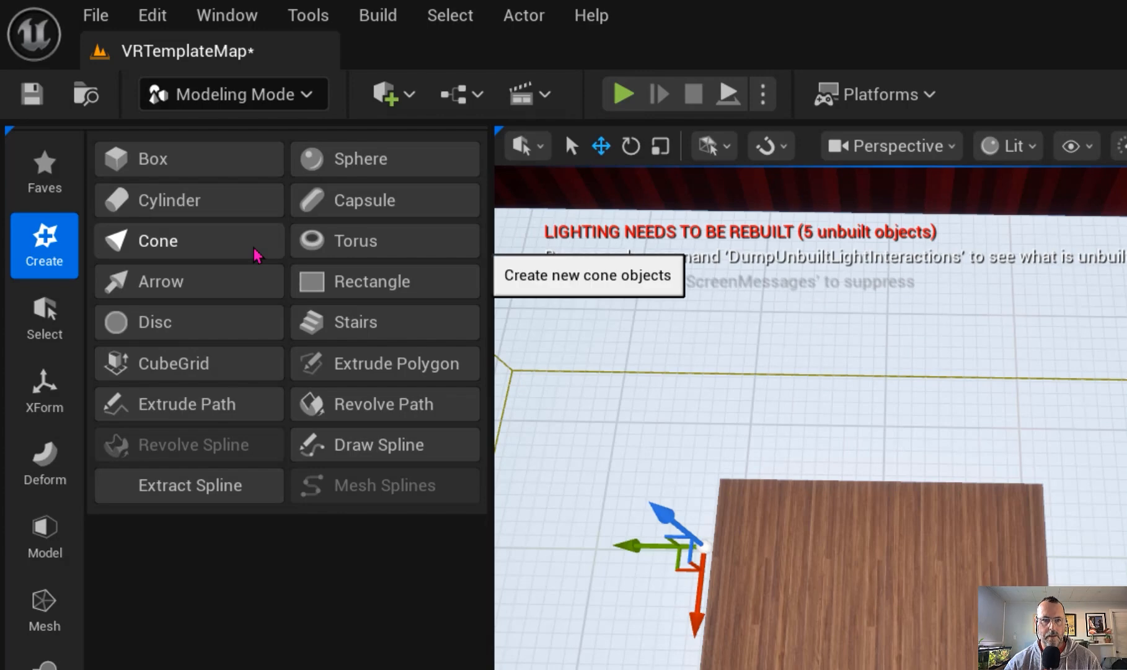
{"action": "left_click", "coordinate": [173, 173]}
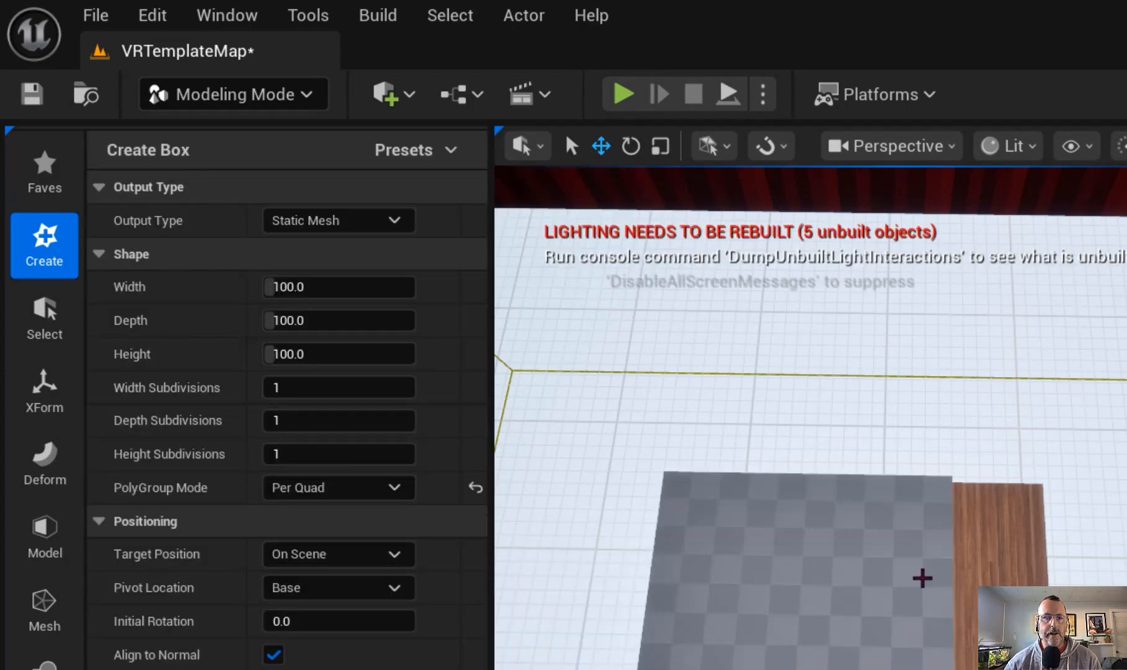
{"action": "left_click", "coordinate": [902, 570]}
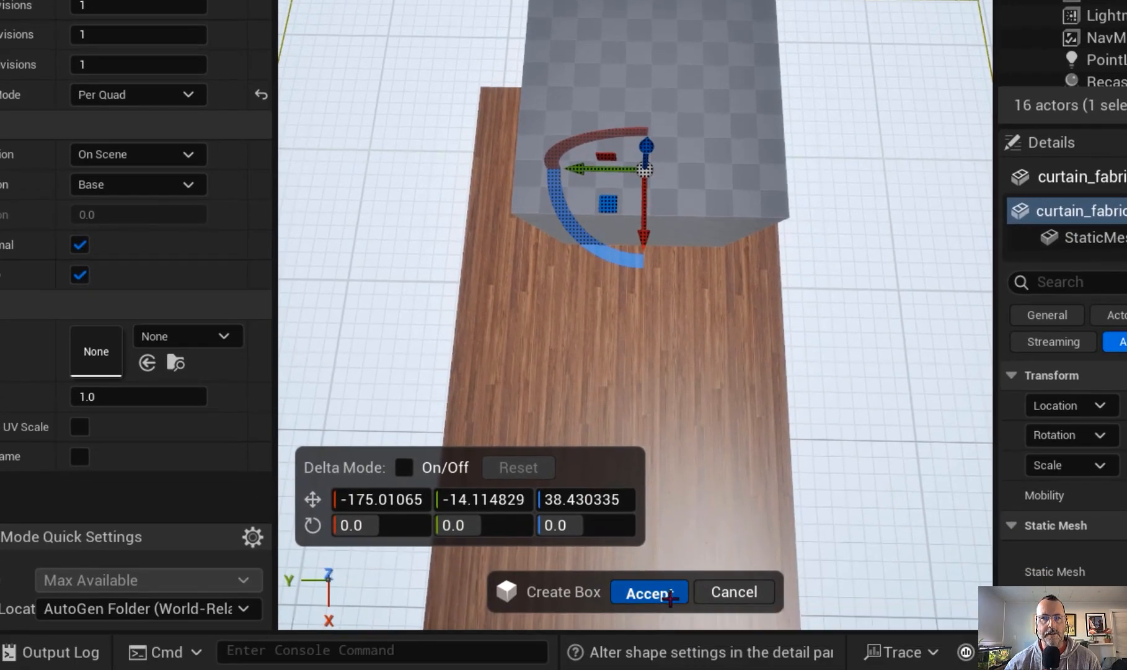
{"action": "left_click", "coordinate": [649, 593]}
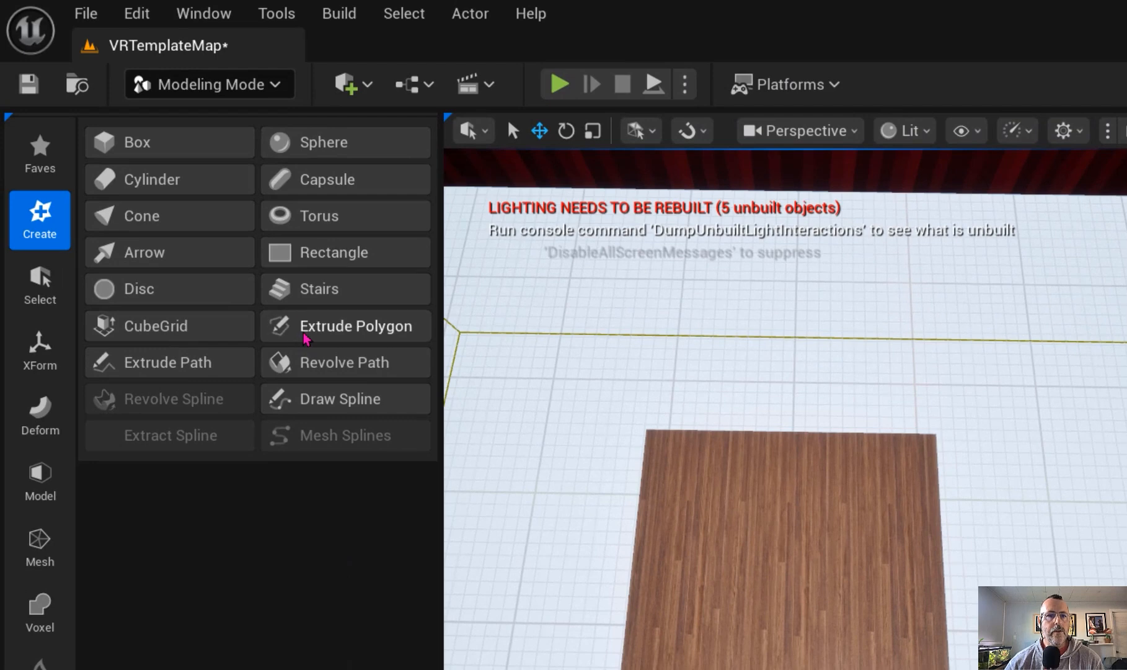
With Extrude Polygon in Freehand mode, draw a rectangular outline from the wooden platform's side edge, with sides about 206, 206, 444 and 206 units
{"action": "left_click", "coordinate": [304, 335]}
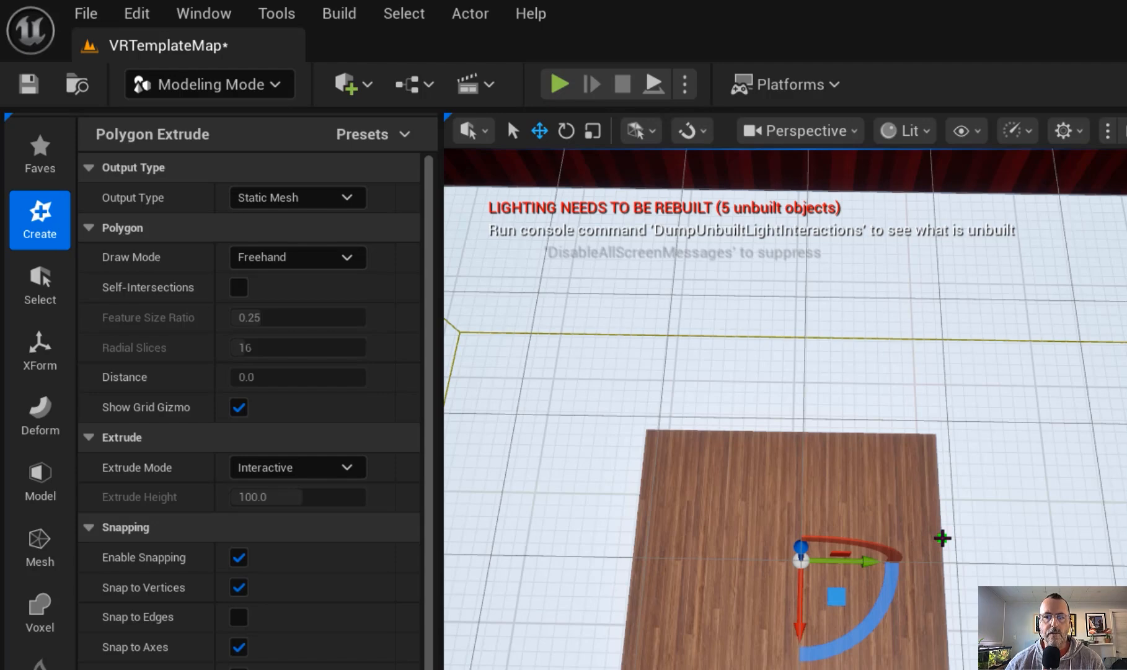
{"action": "left_click_drag", "start_coordinate": [953, 538], "coordinate": [1077, 543]}
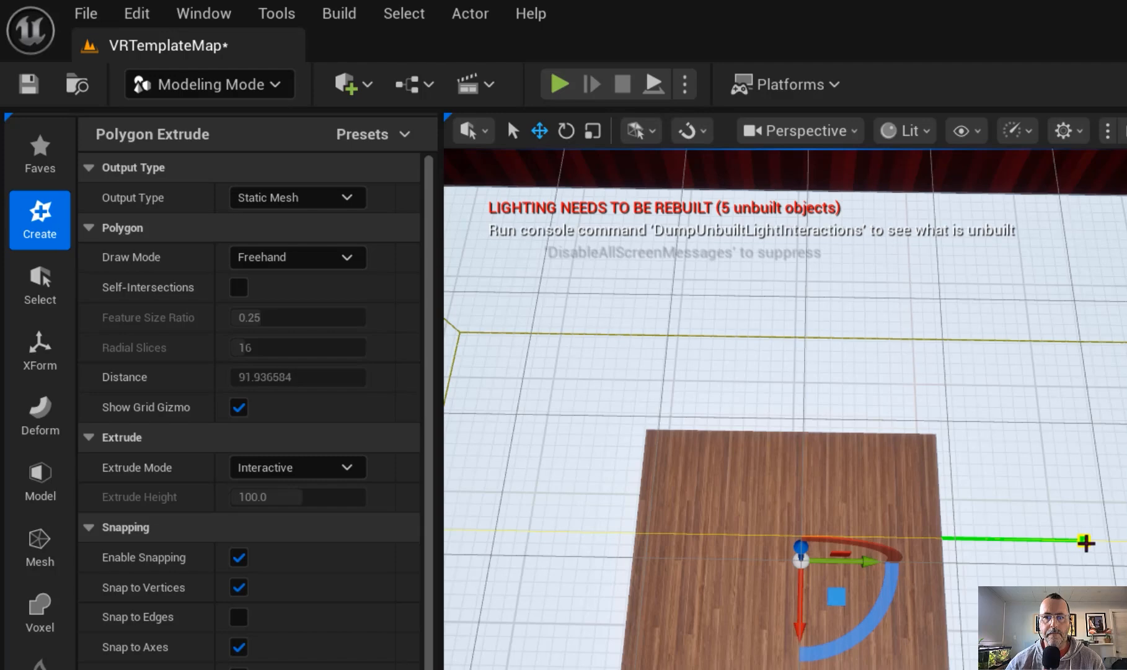
{"action": "middle_click_drag", "start_coordinate": [1100, 542], "coordinate": [903, 564]}
{"action": "scroll", "coordinate": [904, 542], "scroll_direction": "down", "scroll_amount": 3}
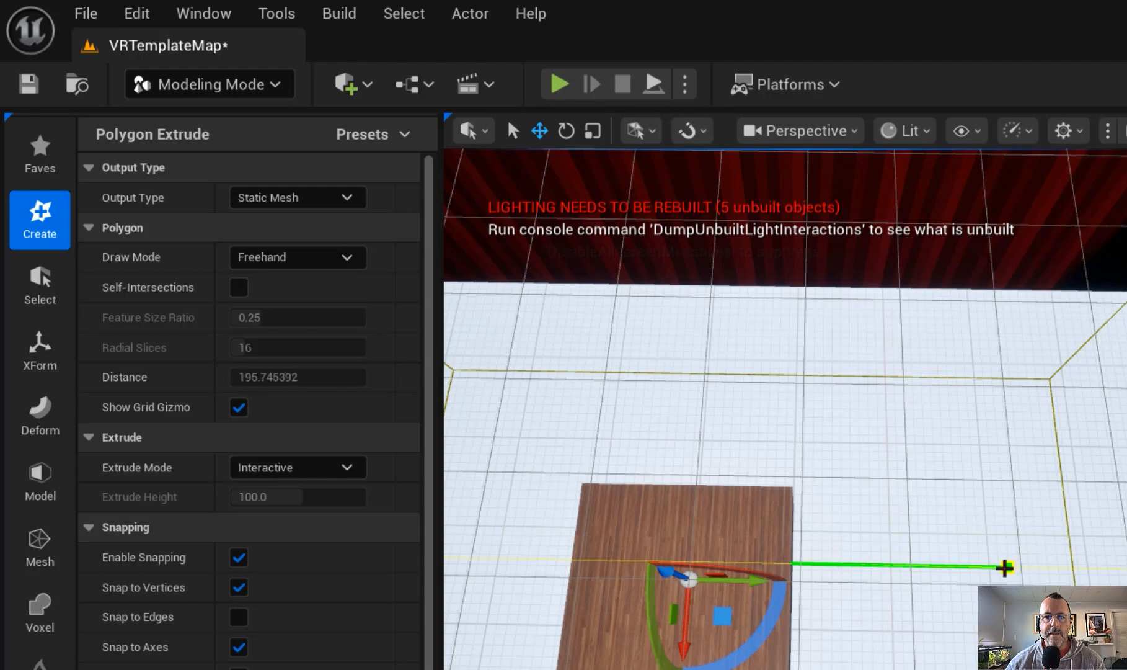
{"action": "left_click", "coordinate": [1019, 567]}
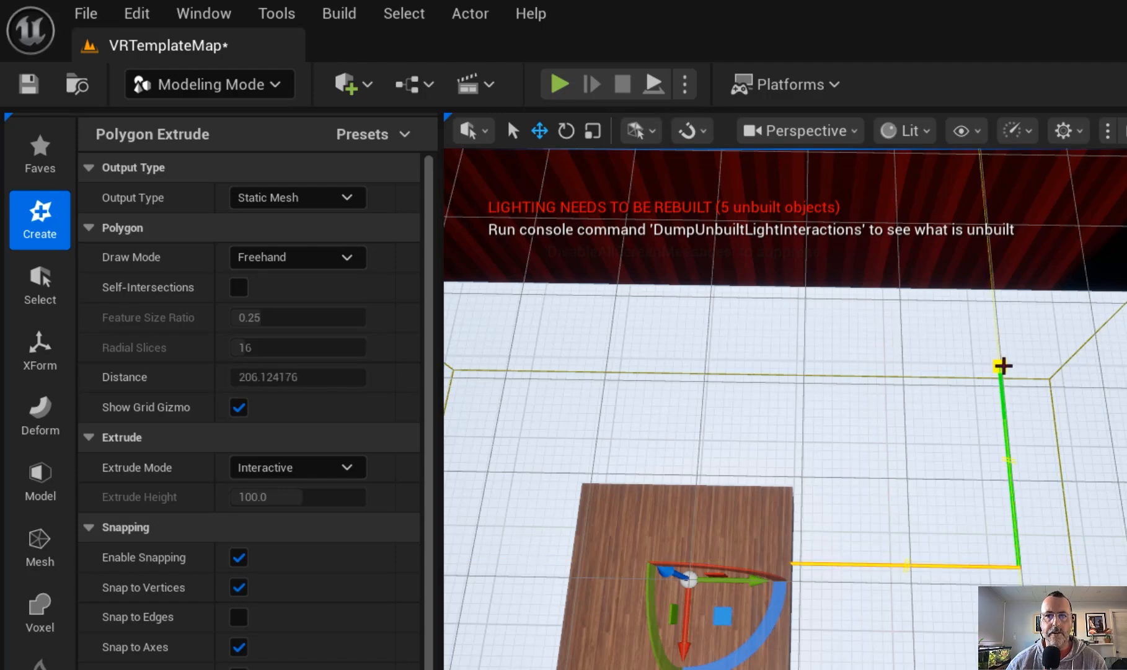
{"action": "left_click", "coordinate": [1000, 364]}
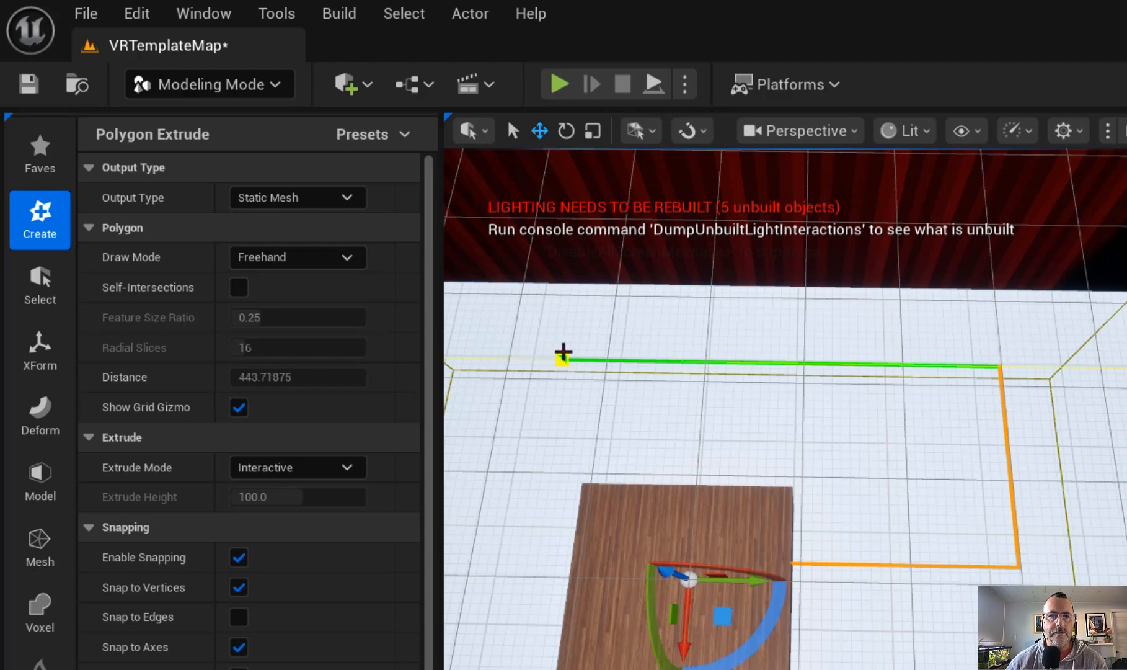
{"action": "left_click", "coordinate": [563, 355]}
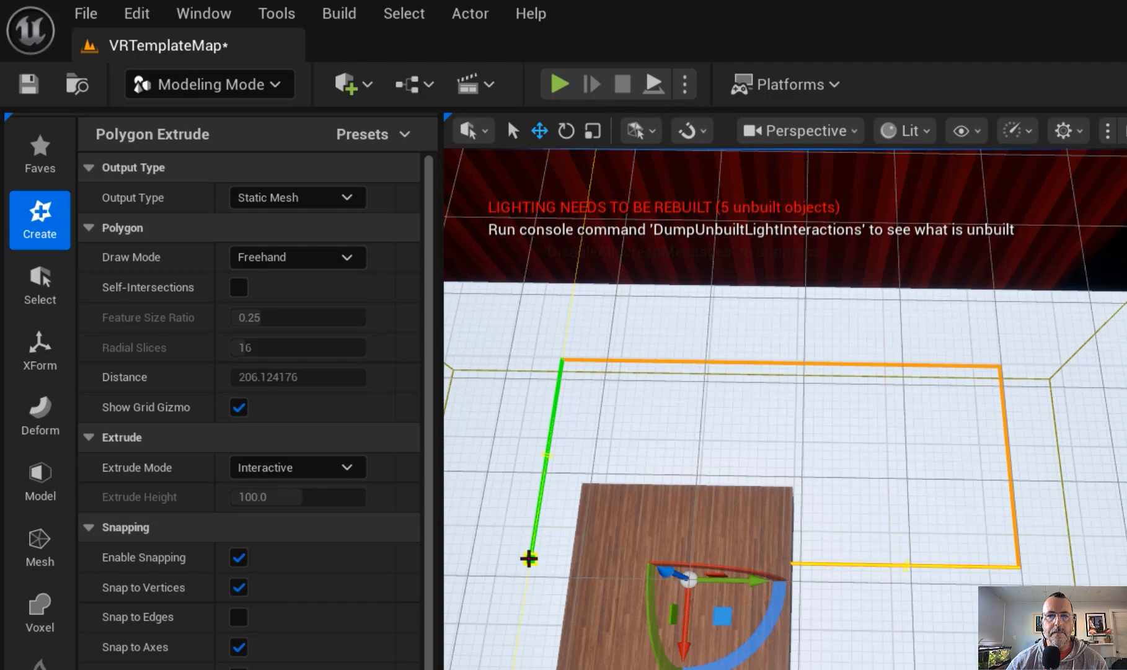
{"action": "left_click", "coordinate": [529, 558]}
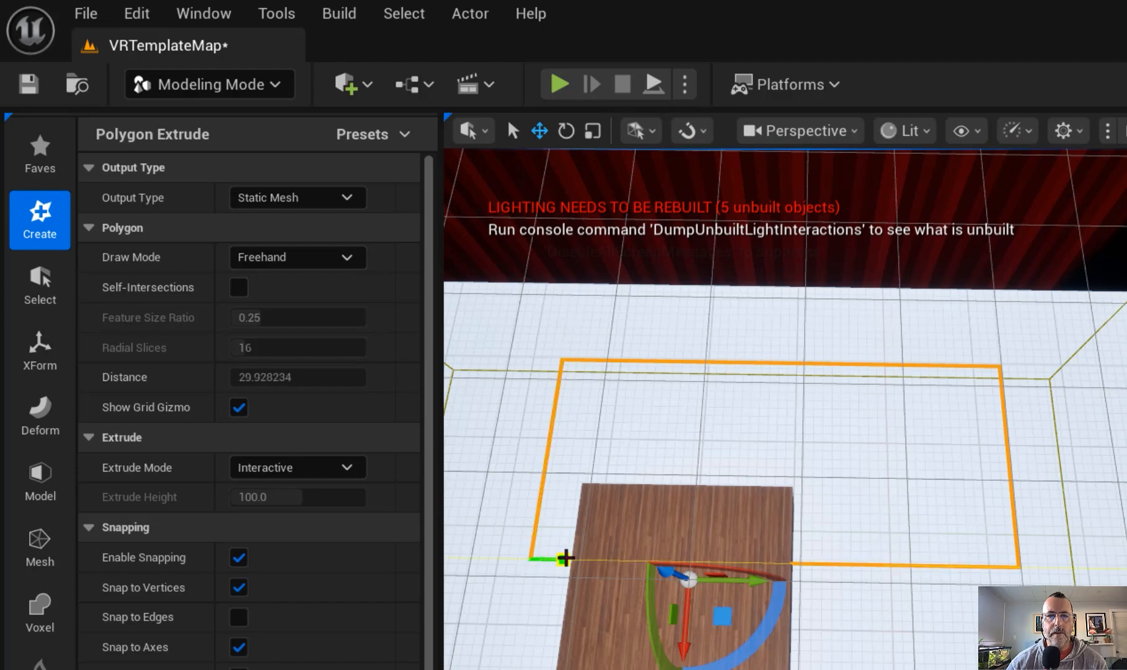
Close the outline by tracing around the wooden platform's far end, extrude it interactively as a thin slab and complete the tool
{"action": "left_click", "coordinate": [571, 558]}
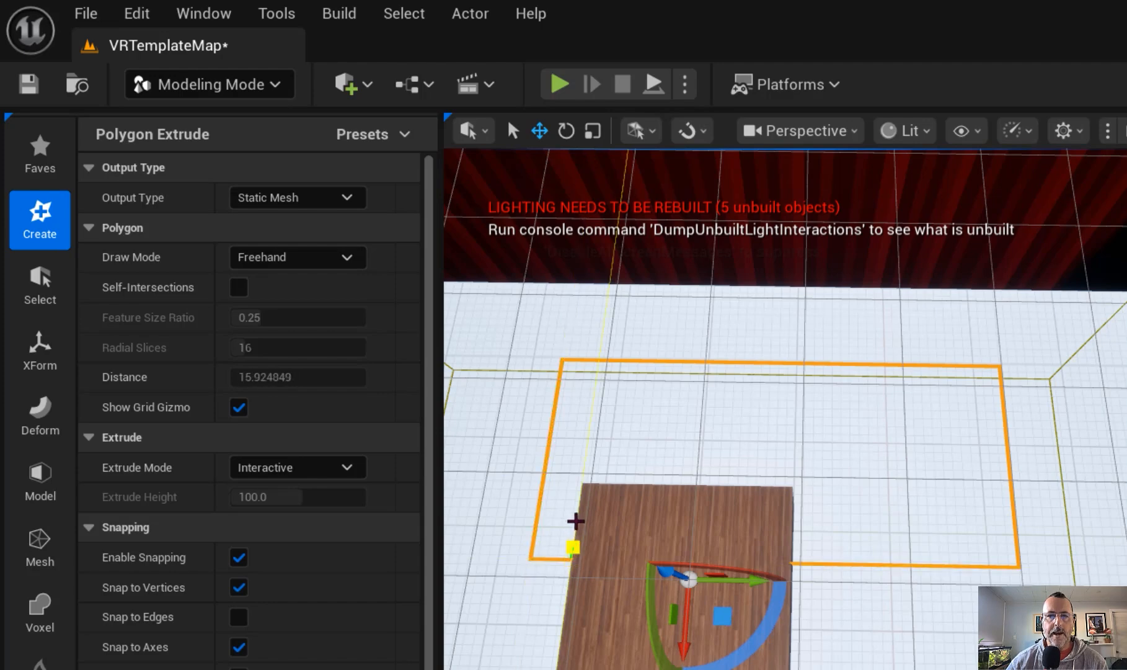
{"action": "left_click", "coordinate": [579, 479]}
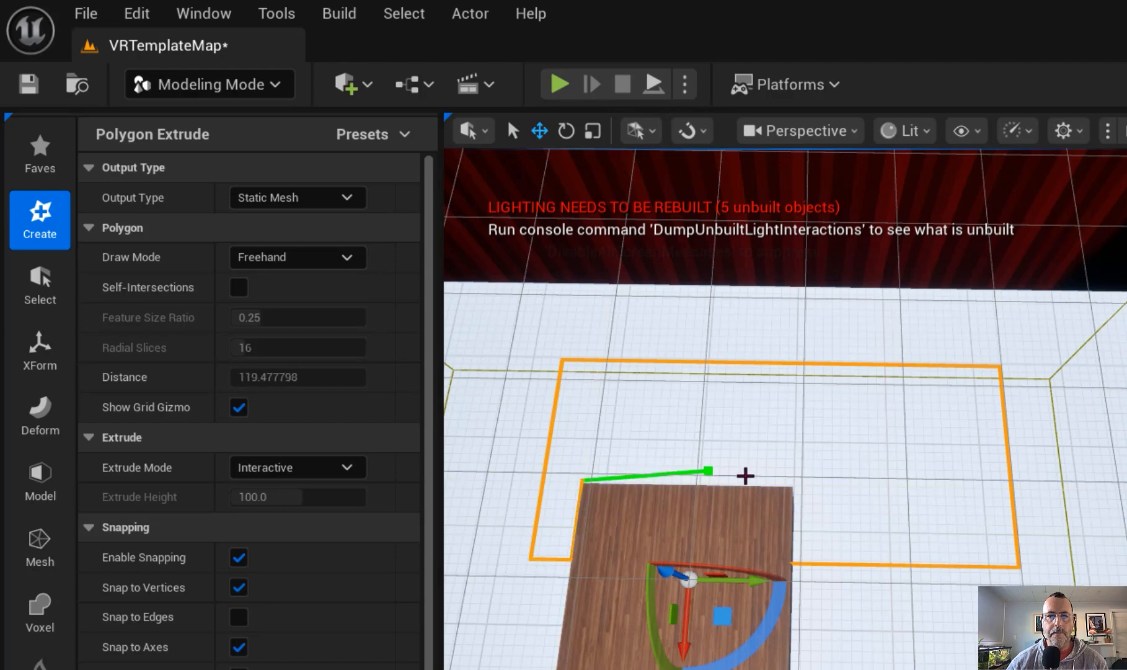
{"action": "left_click", "coordinate": [791, 487]}
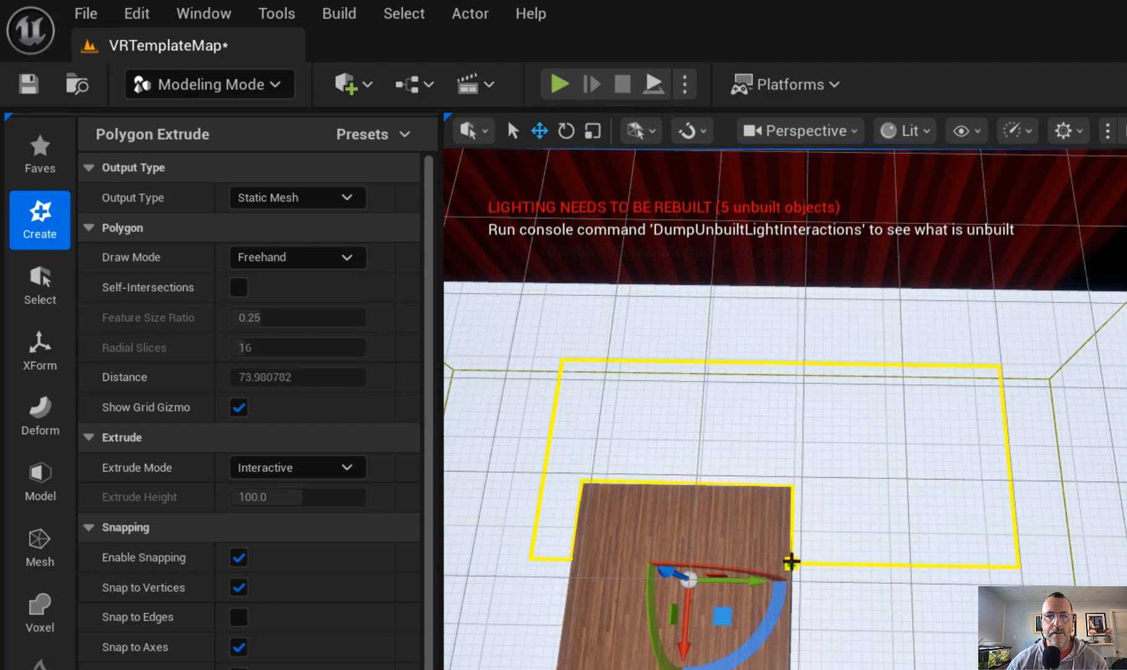
{"action": "left_click", "coordinate": [791, 561]}
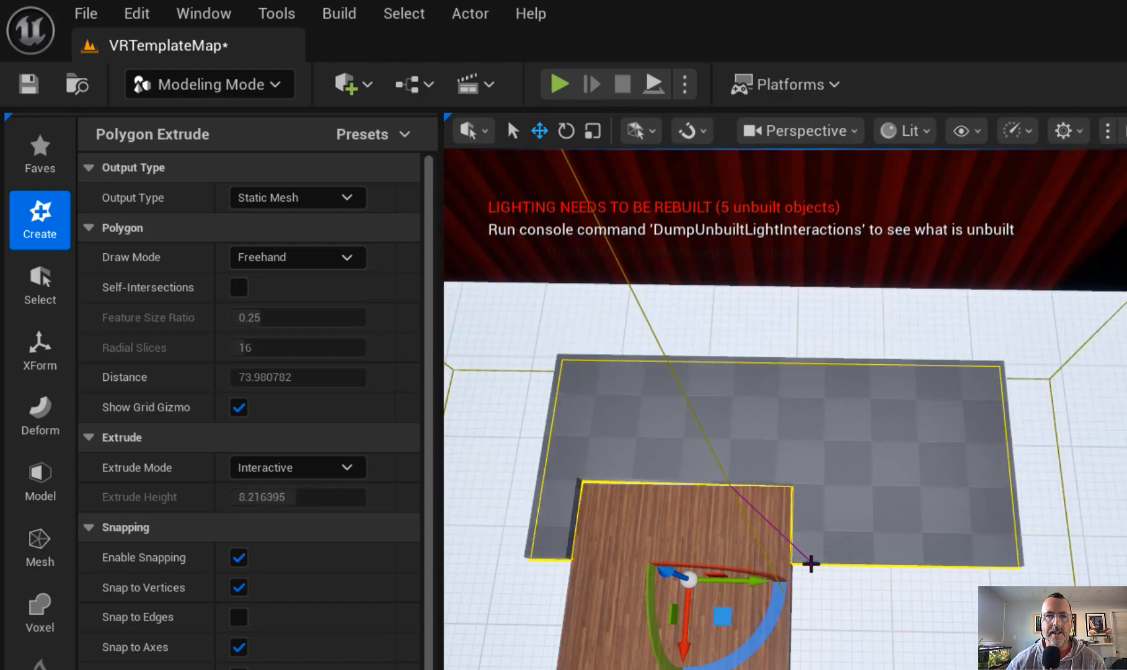
{"action": "left_click", "coordinate": [811, 564]}
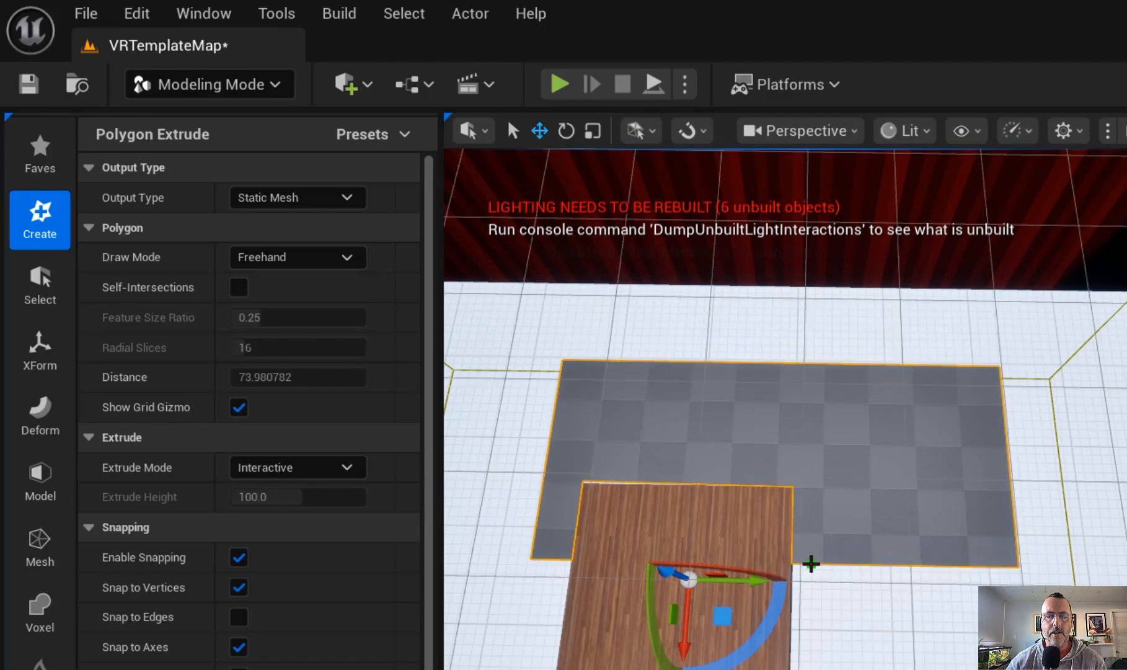
{"action": "scroll", "coordinate": [821, 588], "scroll_direction": "up", "scroll_amount": 5}
{"action": "right_click_drag", "start_coordinate": [795, 624], "coordinate": [795, 652]}
{"action": "middle_click_drag", "start_coordinate": [795, 521], "coordinate": [725, 520]}
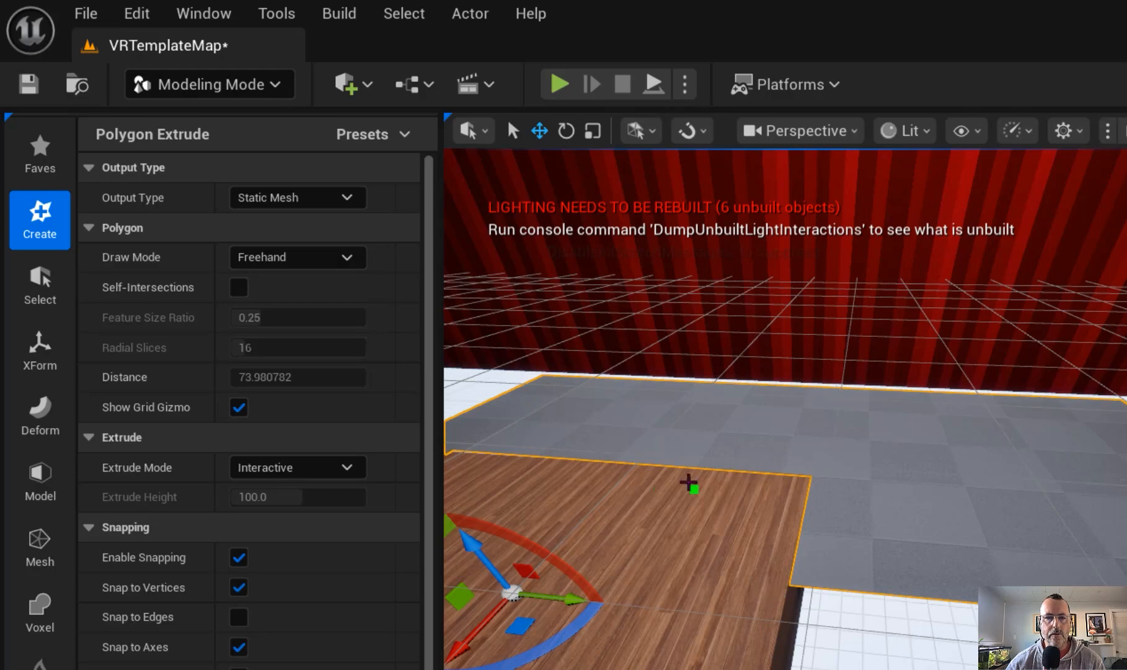
{"action": "right_click_drag", "start_coordinate": [847, 639], "coordinate": [847, 534]}
{"action": "mouse_move", "coordinate": [847, 534]}
{"action": "middle_mouse_down"}
{"action": "mouse_move", "coordinate": [846, 614]}
{"action": "mouse_move", "coordinate": [847, 515]}
{"action": "middle_mouse_up"}
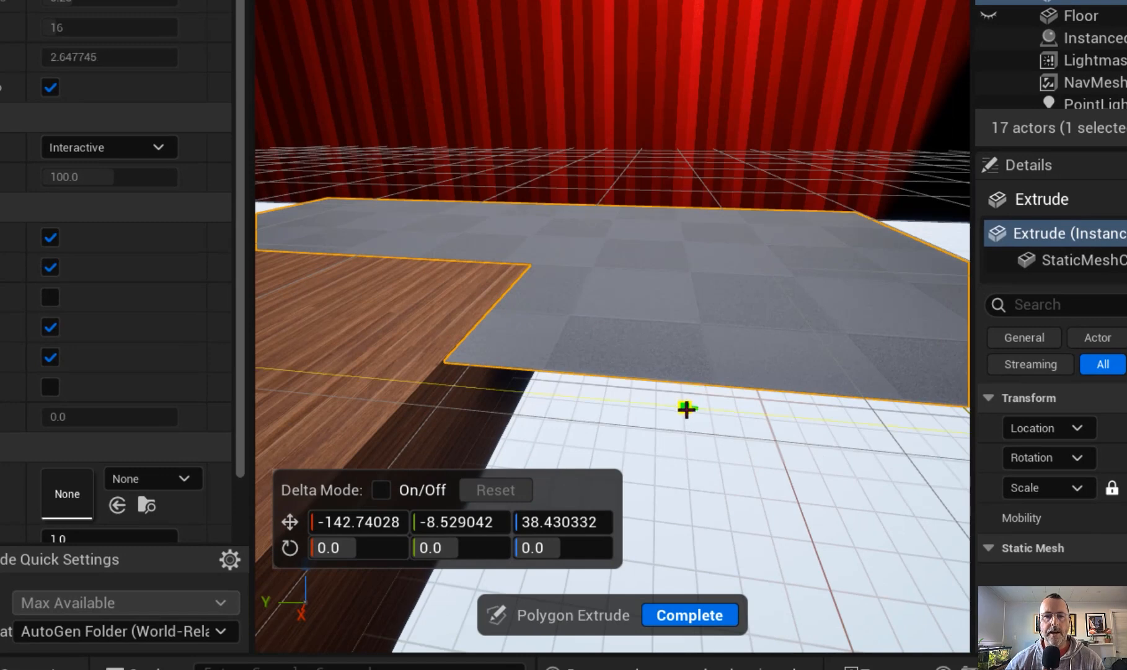
{"action": "left_click", "coordinate": [688, 615]}
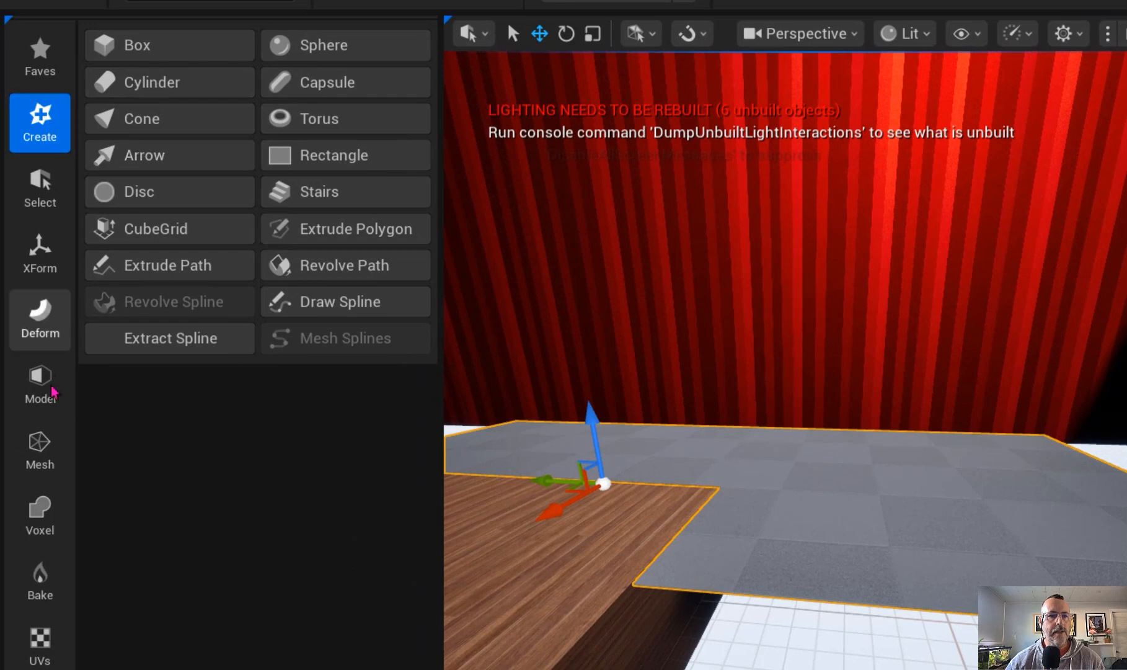
With PolyGroup Edit, move the platform slab's underside face down to the floor and accept the edit
{"action": "left_click", "coordinate": [53, 392]}
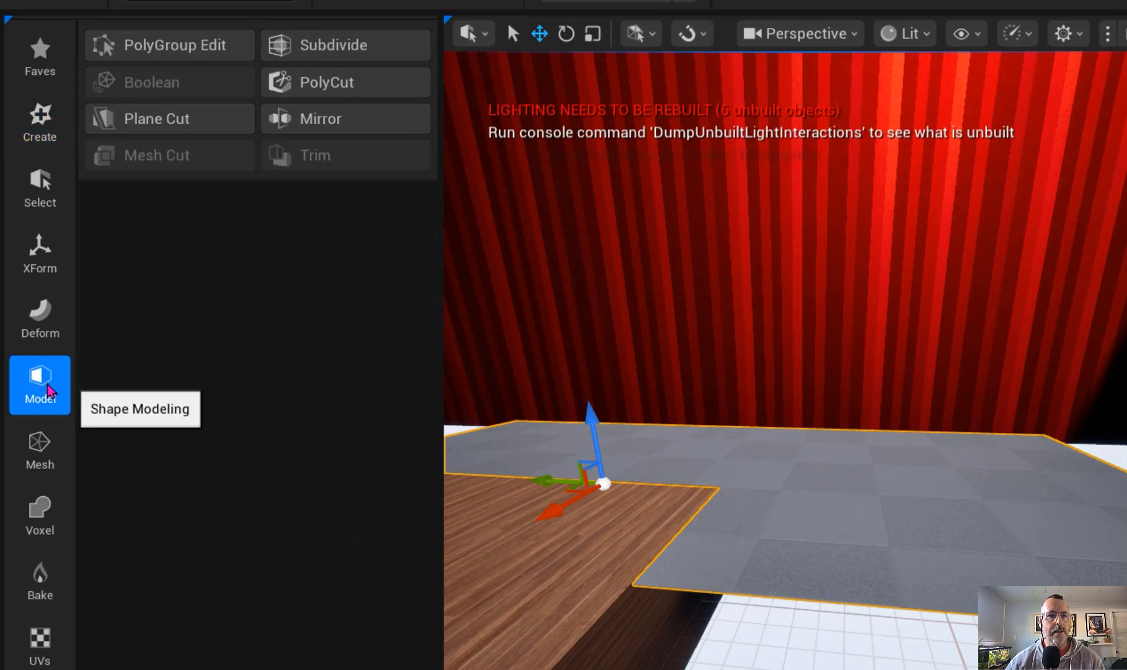
{"action": "left_click", "coordinate": [194, 48]}
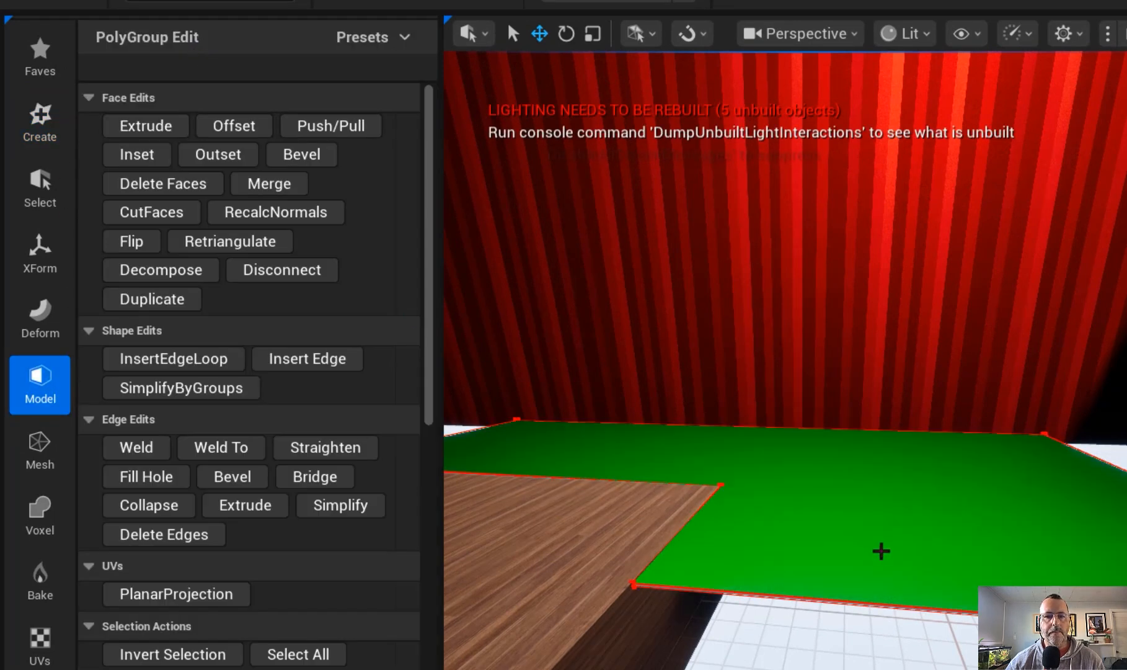
{"action": "right_click_drag", "start_coordinate": [900, 651], "coordinate": [901, 521]}
{"action": "key", "text": "q"}
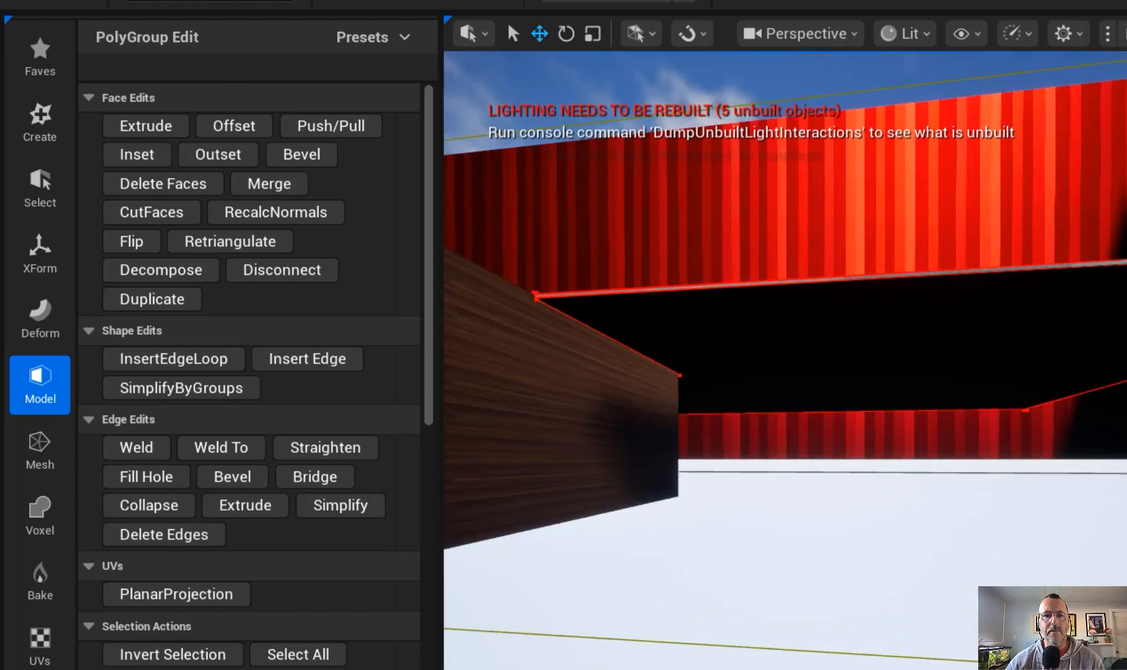
{"action": "left_click", "coordinate": [806, 378]}
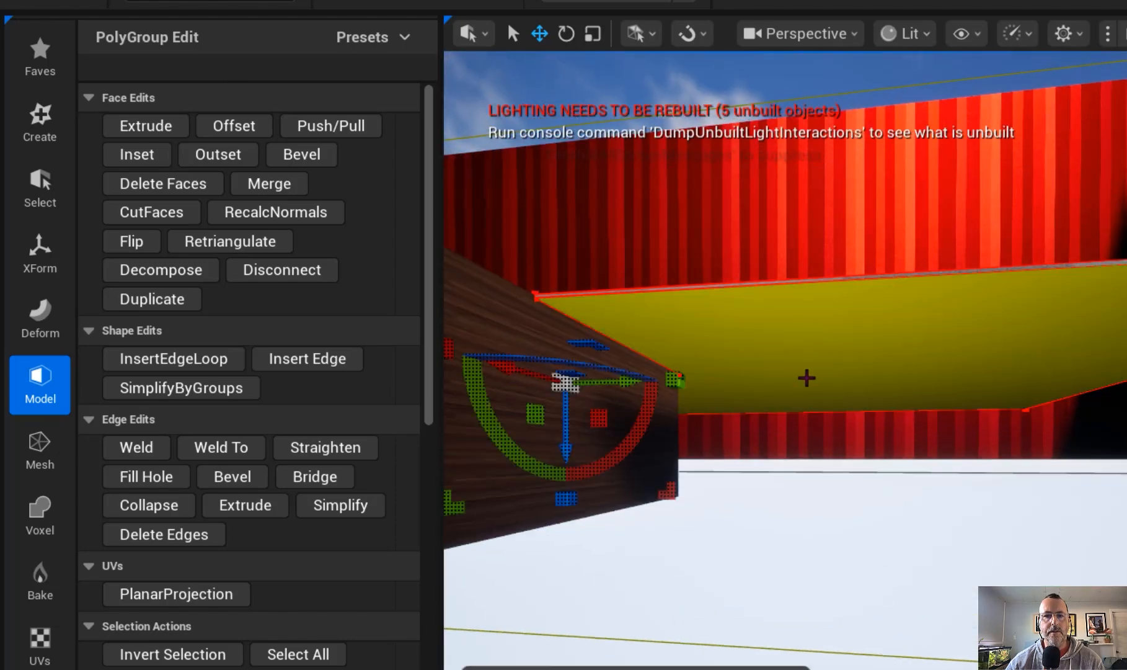
{"action": "left_click_drag", "start_coordinate": [566, 449], "coordinate": [563, 563]}
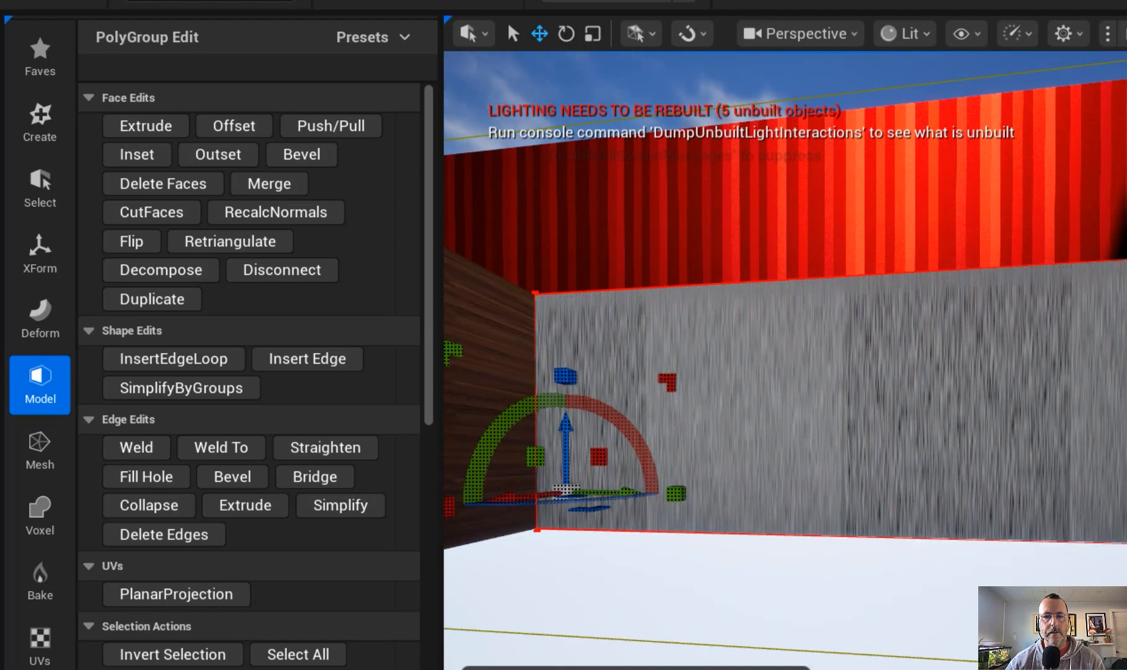
{"action": "key", "text": "Return"}
Return to Selection mode and unhide both curtain actors, curtain_fabric_with_organic_pattern and curtain_fabric_with_organic_pattern2
{"action": "middle_click_drag", "start_coordinate": [747, 606], "coordinate": [747, 527]}
{"action": "right_click_drag", "start_coordinate": [747, 527], "coordinate": [883, 597]}
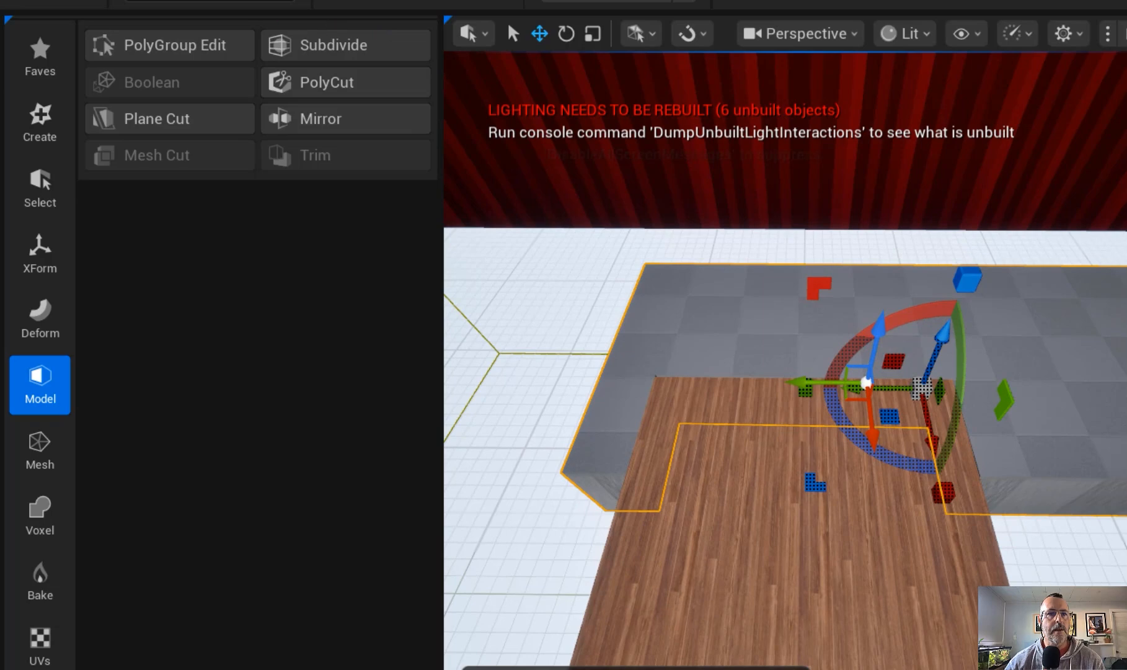
{"action": "left_click", "coordinate": [278, 3]}
{"action": "left_click", "coordinate": [239, 25]}
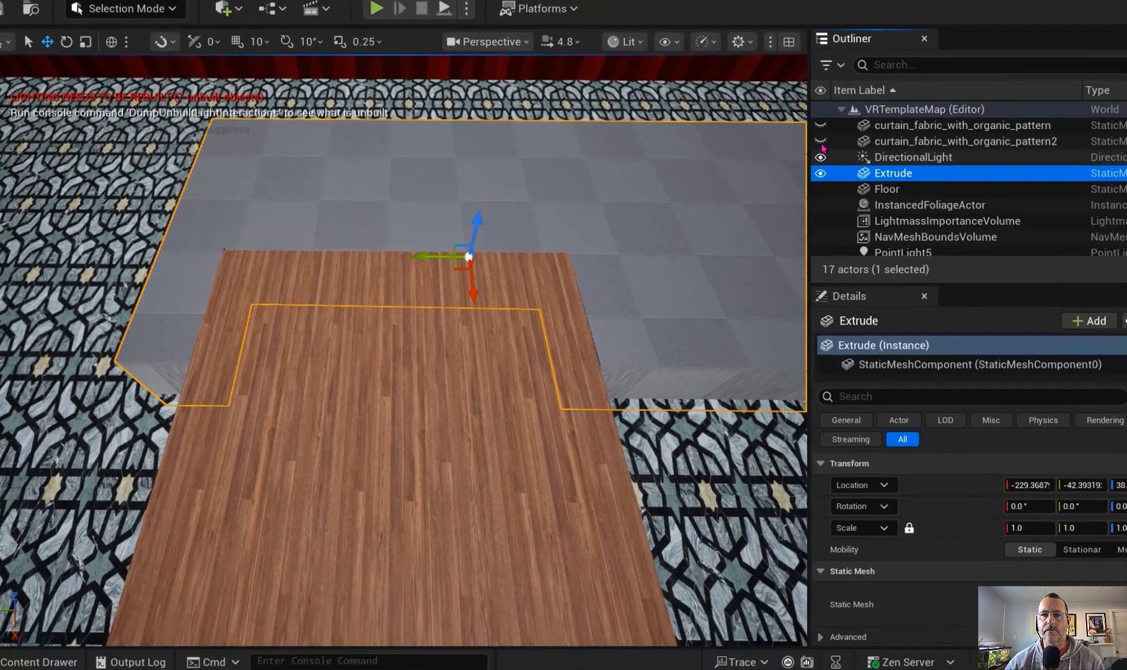
{"action": "left_click", "coordinate": [814, 131]}
{"action": "left_click", "coordinate": [815, 128]}
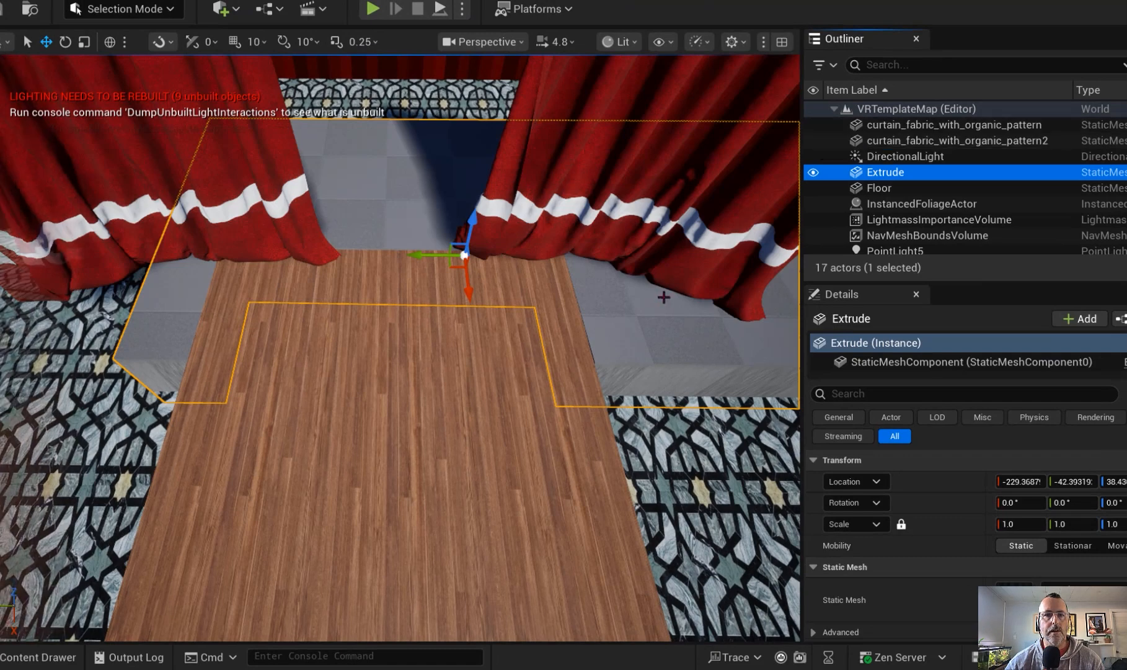
In Modeling mode, create linear stairs with 2 steps and a step width of 90 on the floor beside the stage platform's side
{"action": "key", "text": "s"}
{"action": "scroll", "coordinate": [391, 261], "scroll_direction": "up", "scroll_amount": 1}
{"action": "right_click_drag", "start_coordinate": [434, 310], "coordinate": [372, 236]}
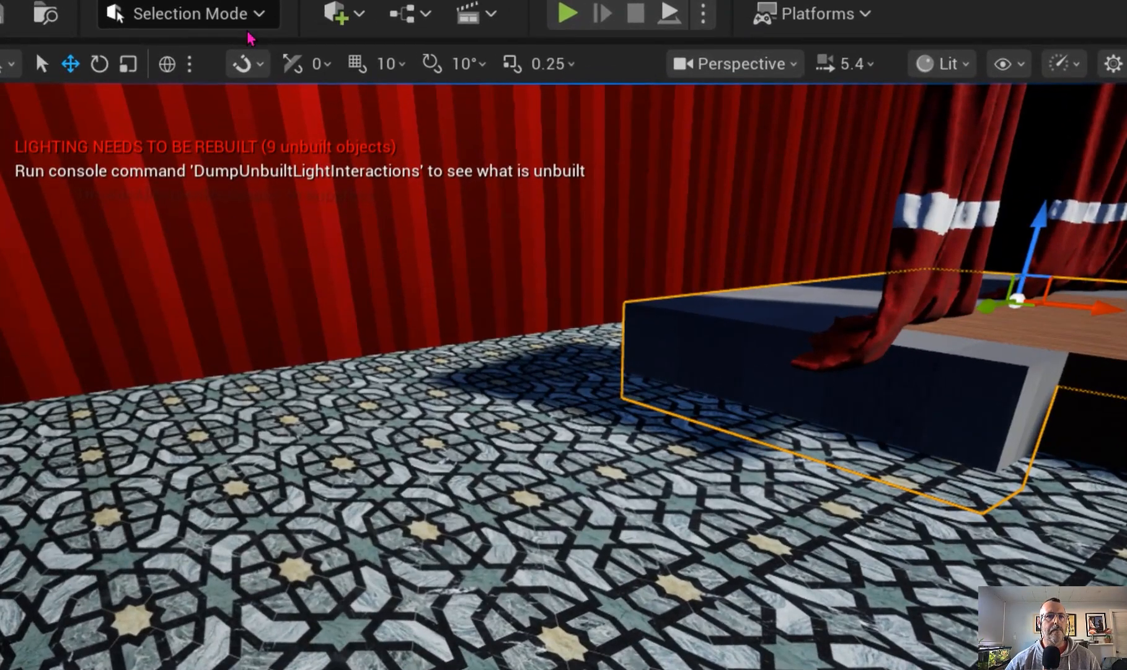
{"action": "left_click", "coordinate": [158, 11]}
{"action": "left_click", "coordinate": [248, 162]}
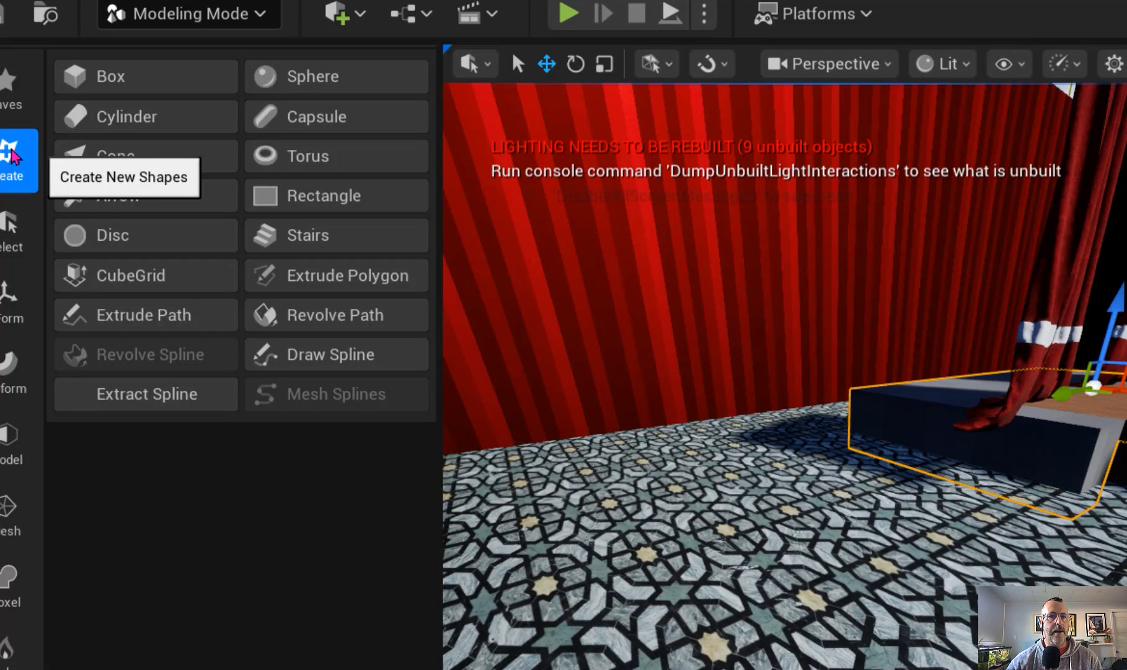
{"action": "left_click", "coordinate": [319, 235]}
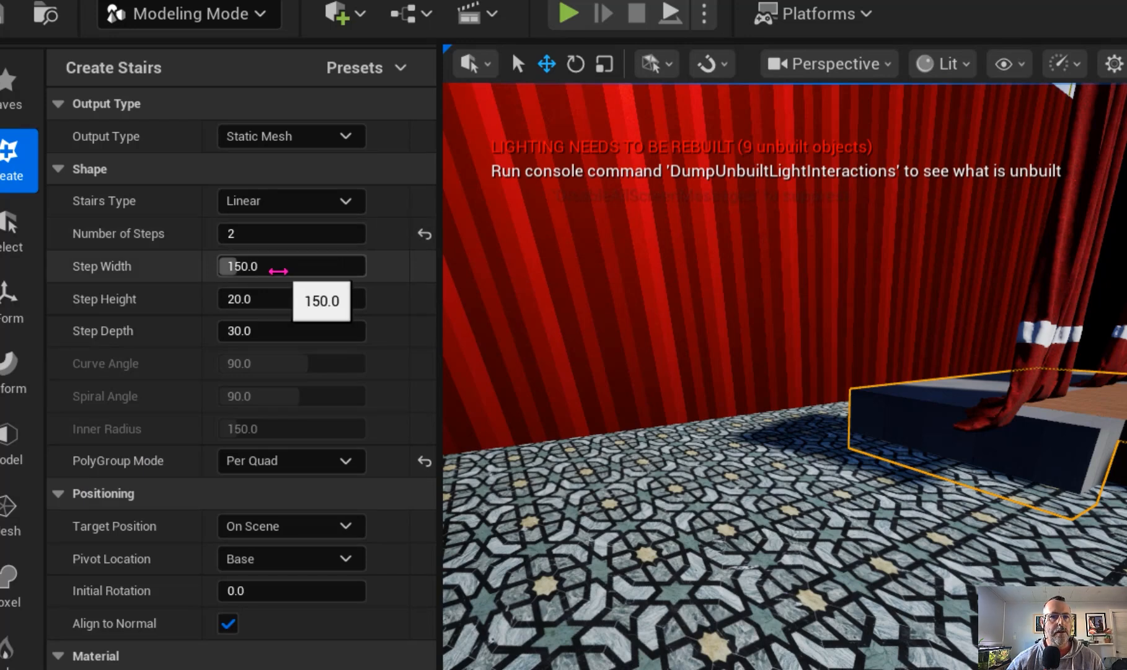
{"action": "mouse_move", "coordinate": [277, 268]}
{"action": "left_mouse_down"}
{"action": "mouse_move", "coordinate": [245, 267]}
{"action": "mouse_move", "coordinate": [265, 268]}
{"action": "left_mouse_up"}
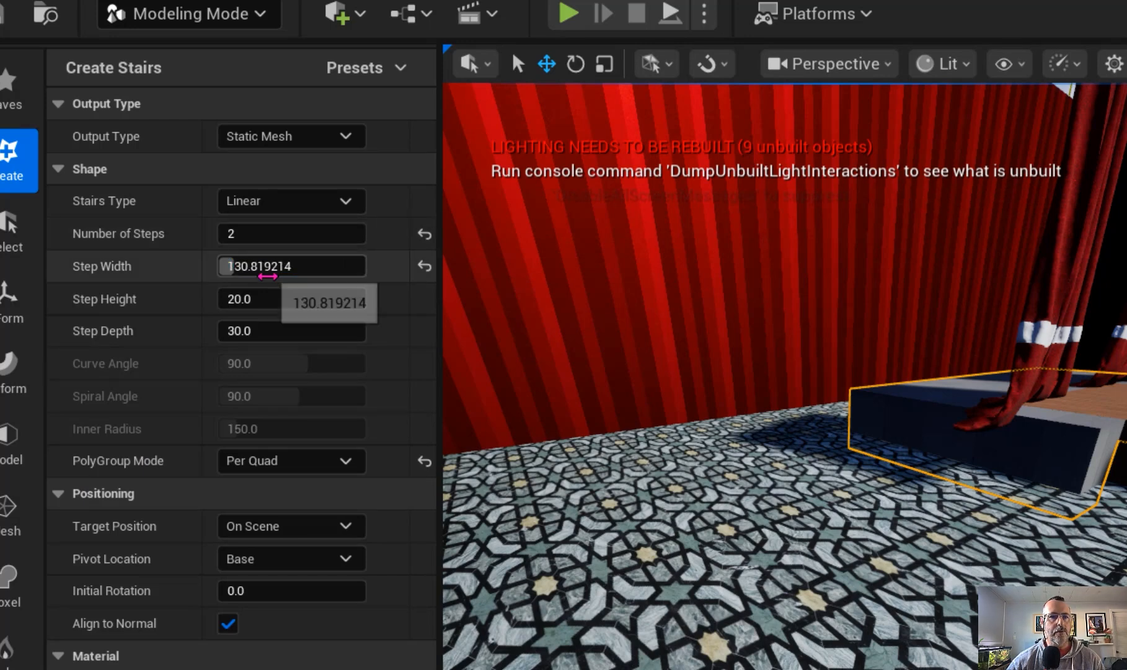
{"action": "left_click", "coordinate": [266, 265]}
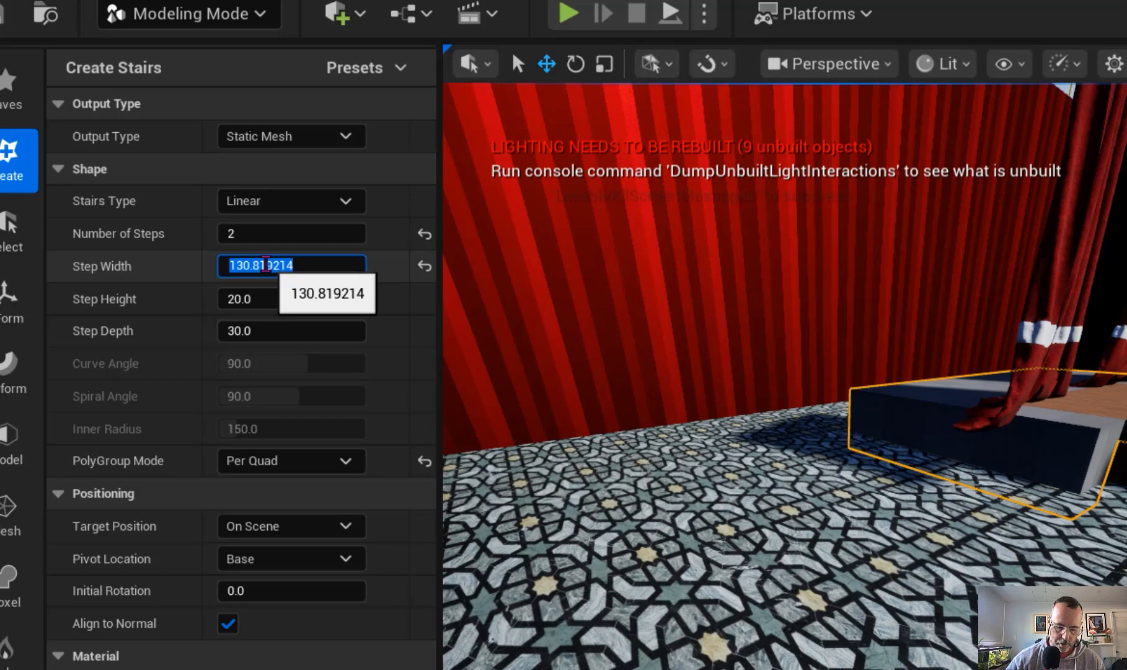
{"action": "type", "text": "90"}
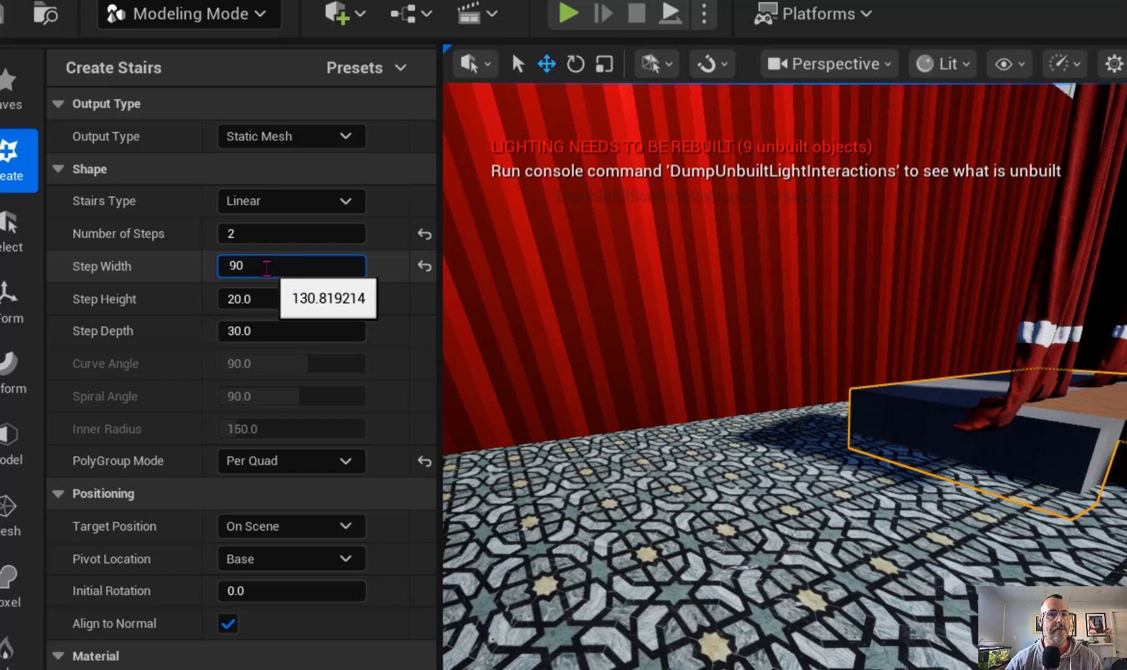
{"action": "key", "text": "Return"}
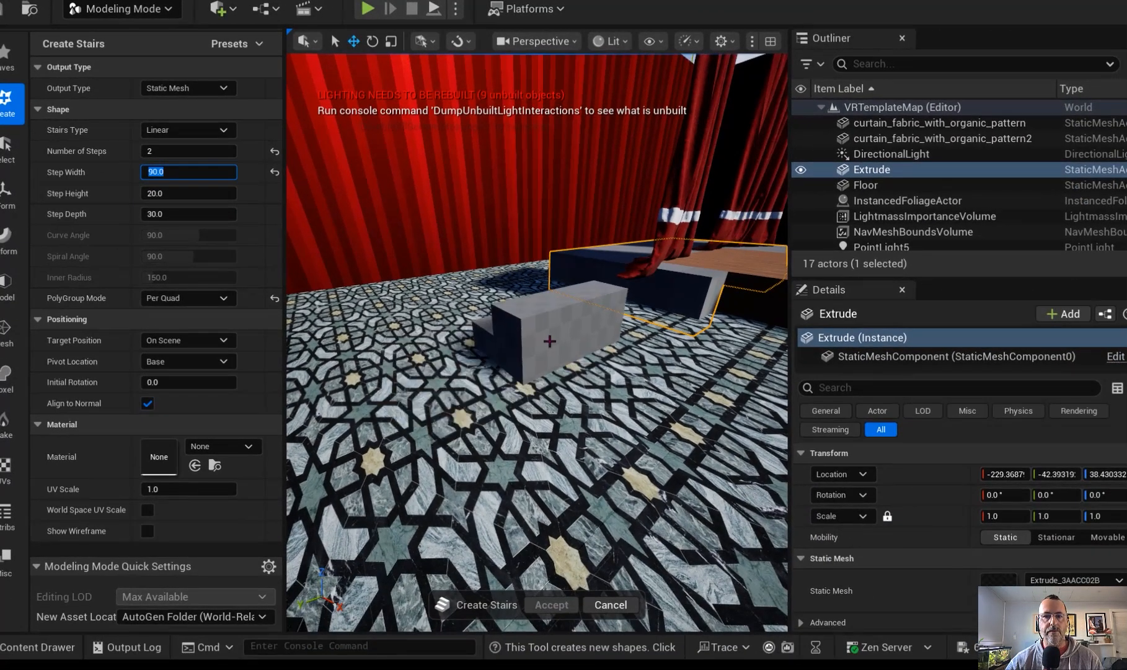
{"action": "left_click", "coordinate": [536, 344]}
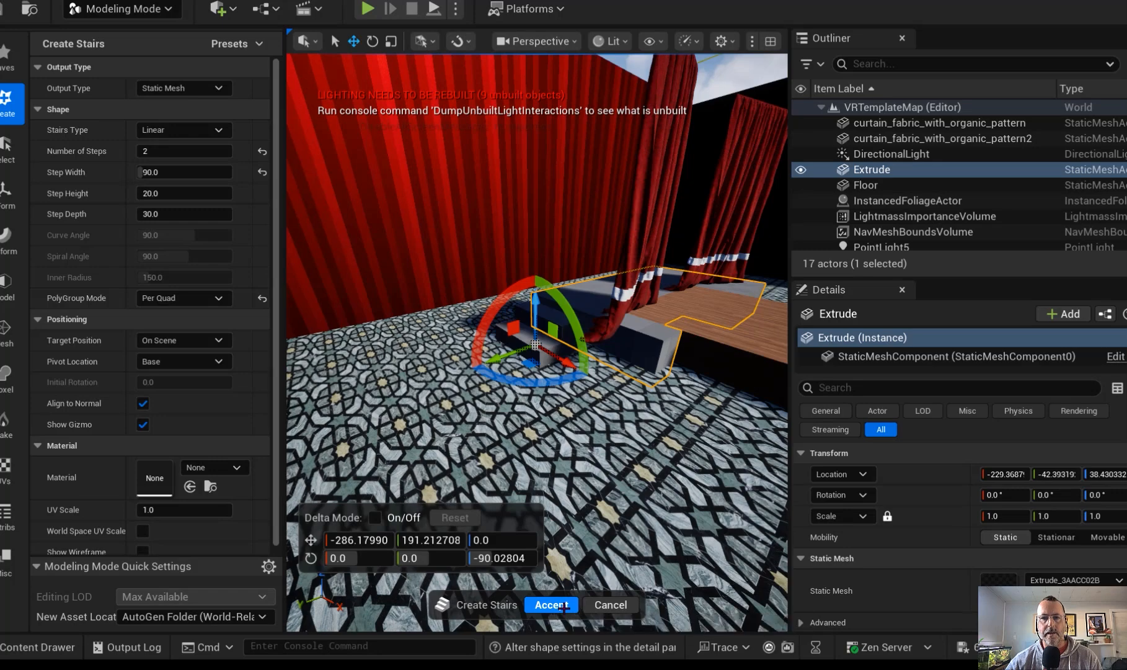
{"action": "left_click", "coordinate": [562, 606]}
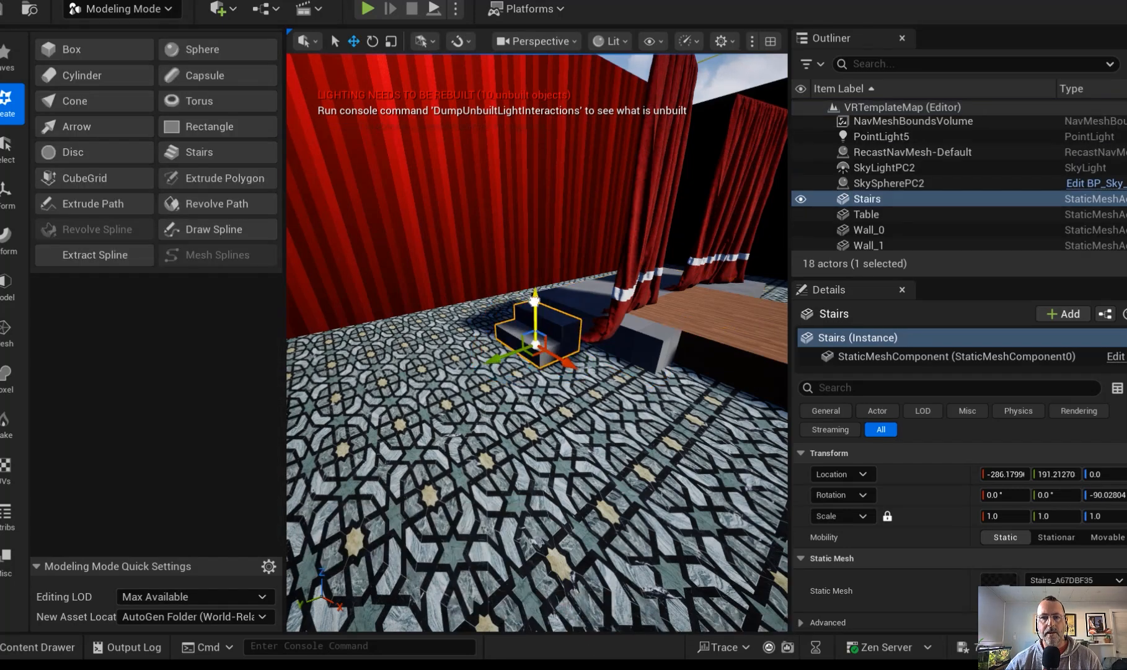
Set the stairs' Z rotation to -90° and move them against the platform's side, at about Y 171.9 and Z -1.2
{"action": "left_click_drag", "start_coordinate": [535, 301], "coordinate": [534, 292]}
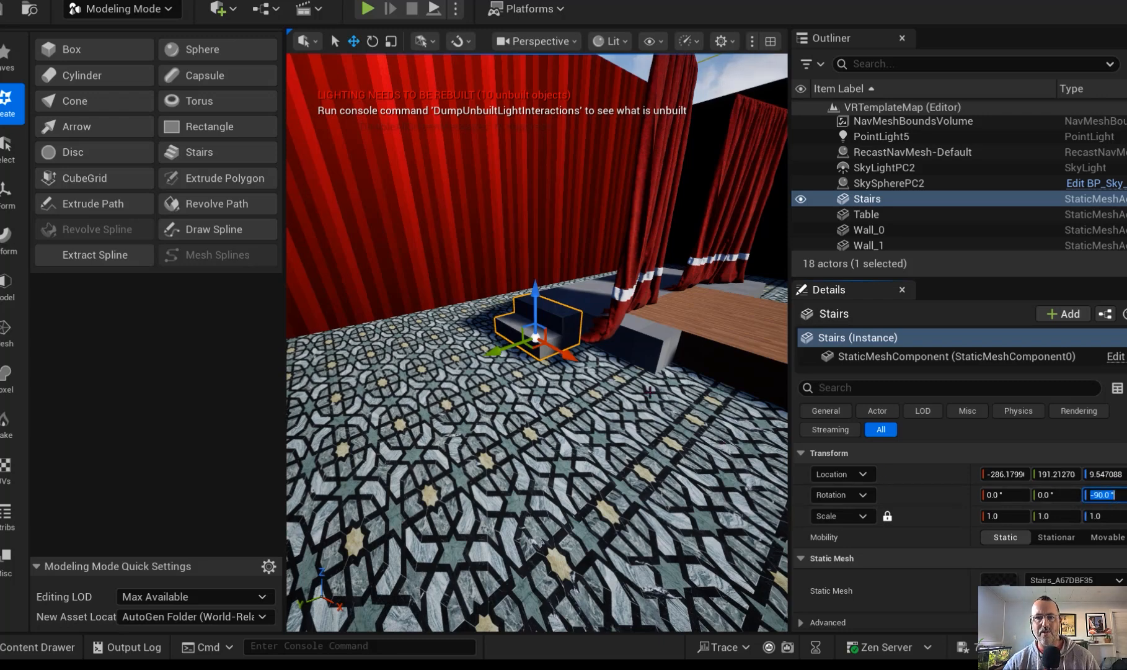
{"action": "left_click_drag", "start_coordinate": [722, 444], "coordinate": [722, 335]}
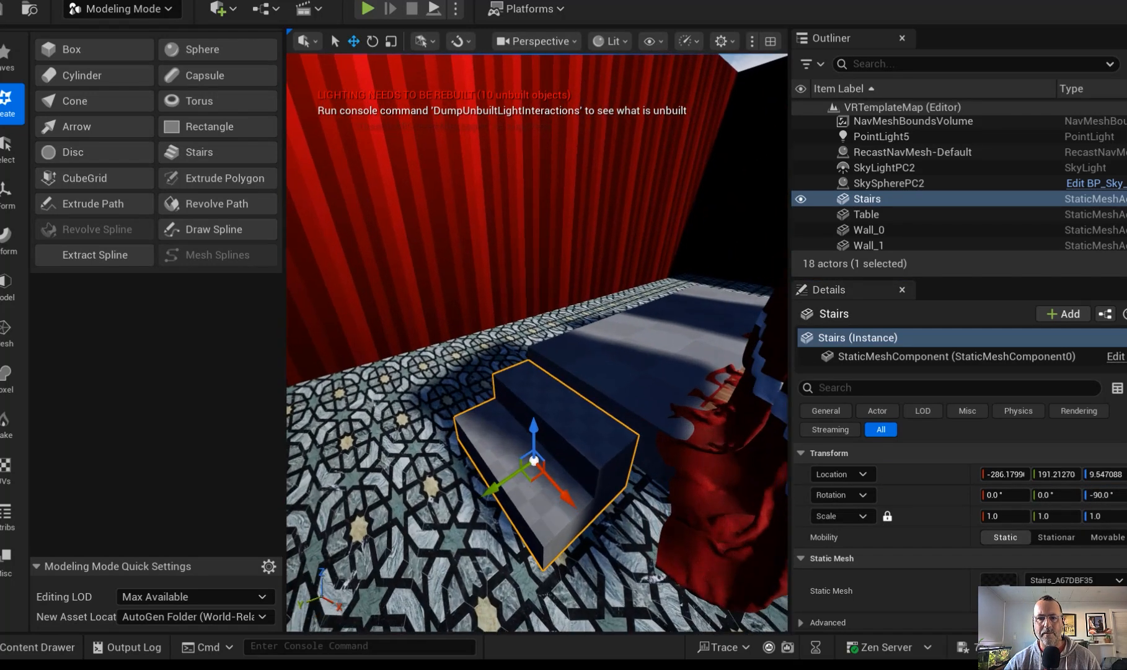
{"action": "middle_click_drag", "start_coordinate": [589, 421], "coordinate": [533, 335]}
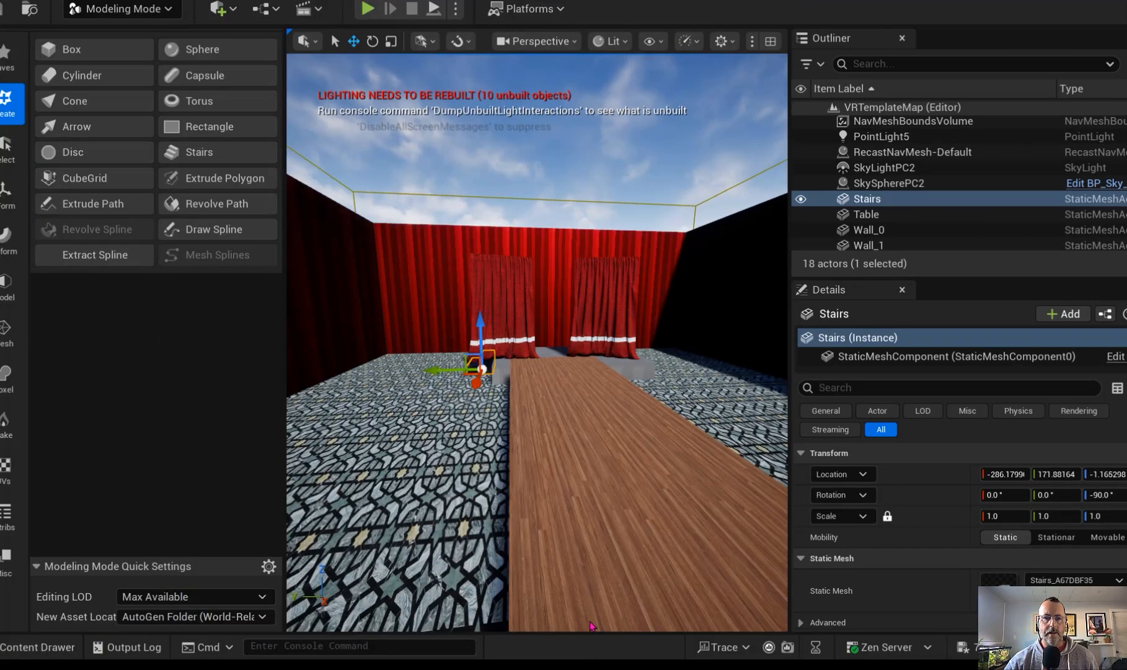
Create a material named platfor in the PlatformMaterial folder and apply it to the extruded stage platform
{"action": "left_click_drag", "start_coordinate": [632, 504], "coordinate": [620, 422]}
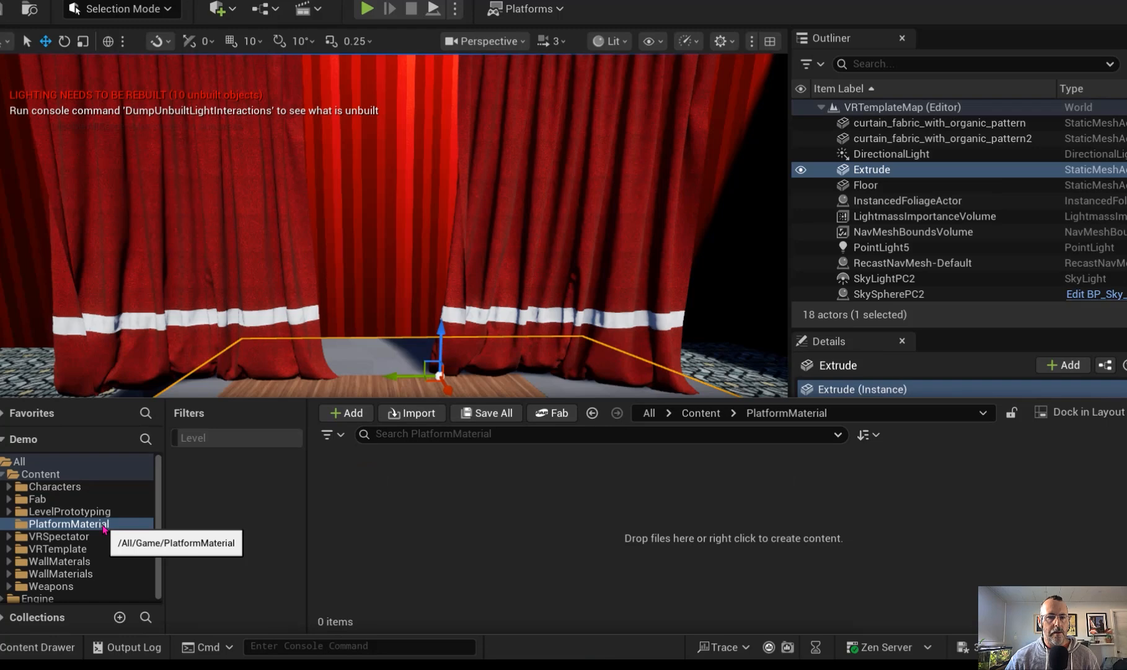
{"action": "right_click", "coordinate": [370, 532]}
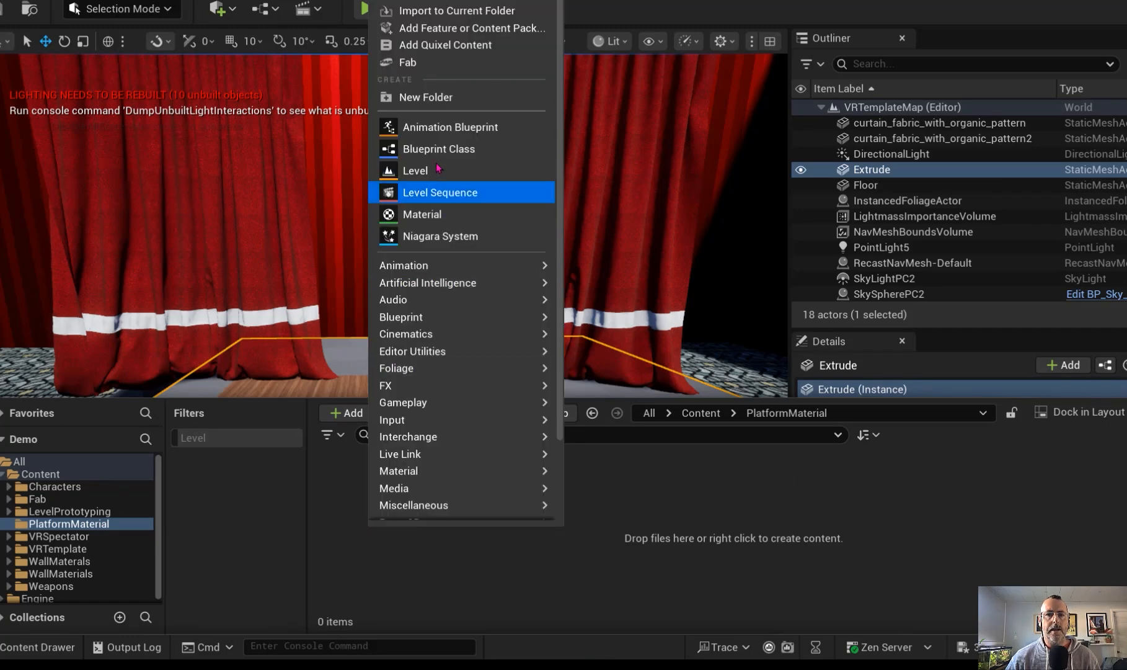
{"action": "left_click", "coordinate": [436, 215]}
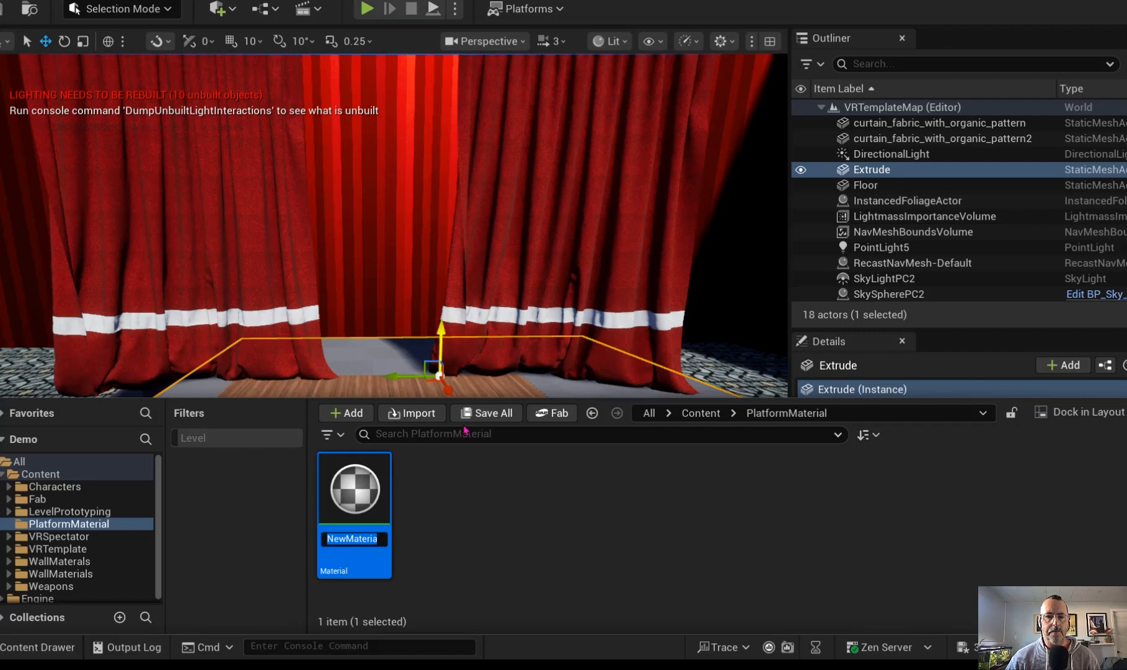
{"action": "type", "text": "pla"}
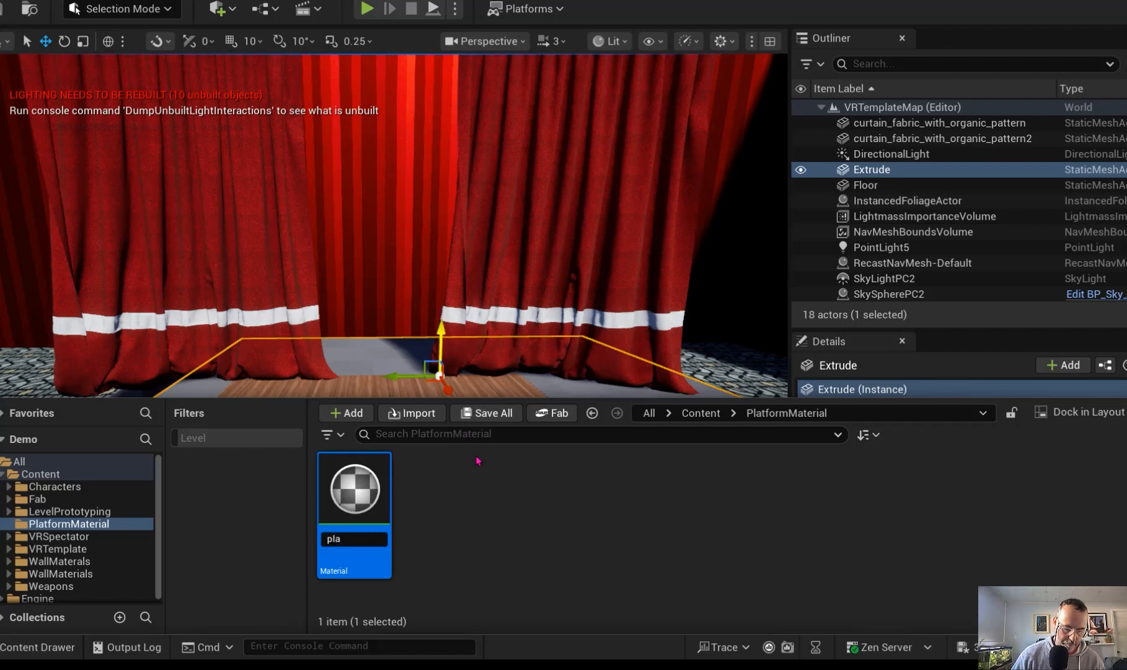
{"action": "type", "text": "tfor"}
{"action": "key", "text": "Return"}
{"action": "left_click_drag", "start_coordinate": [366, 487], "coordinate": [614, 415]}
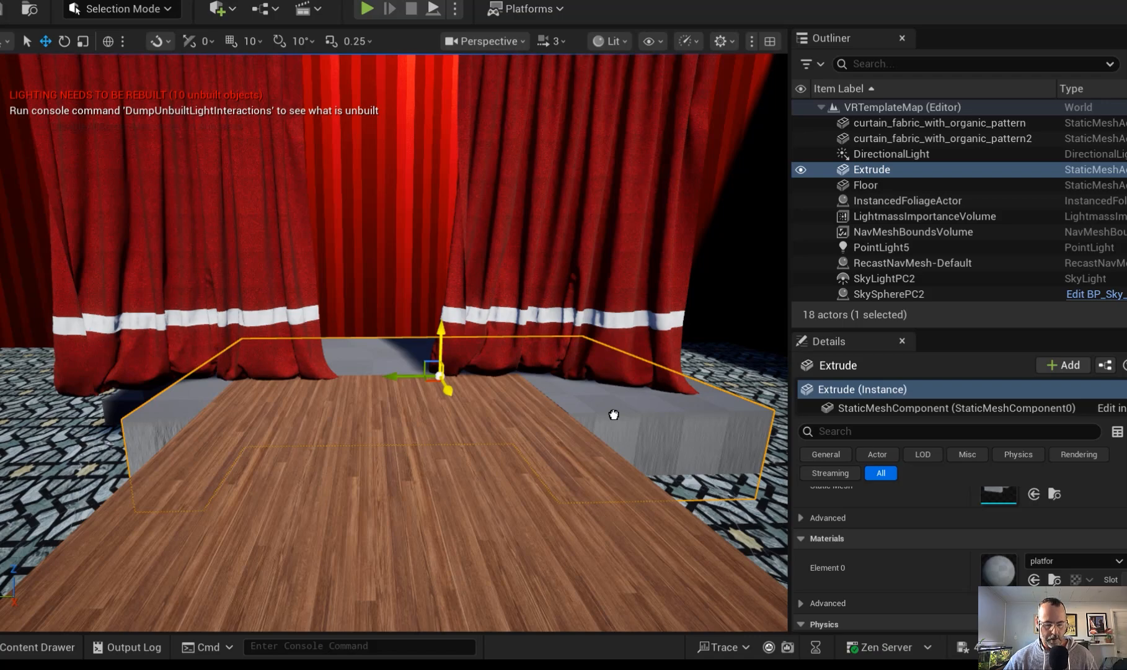
Open the platfor material for editing and promote its Base Color input to a parameter
{"action": "double_click", "coordinate": [998, 568]}
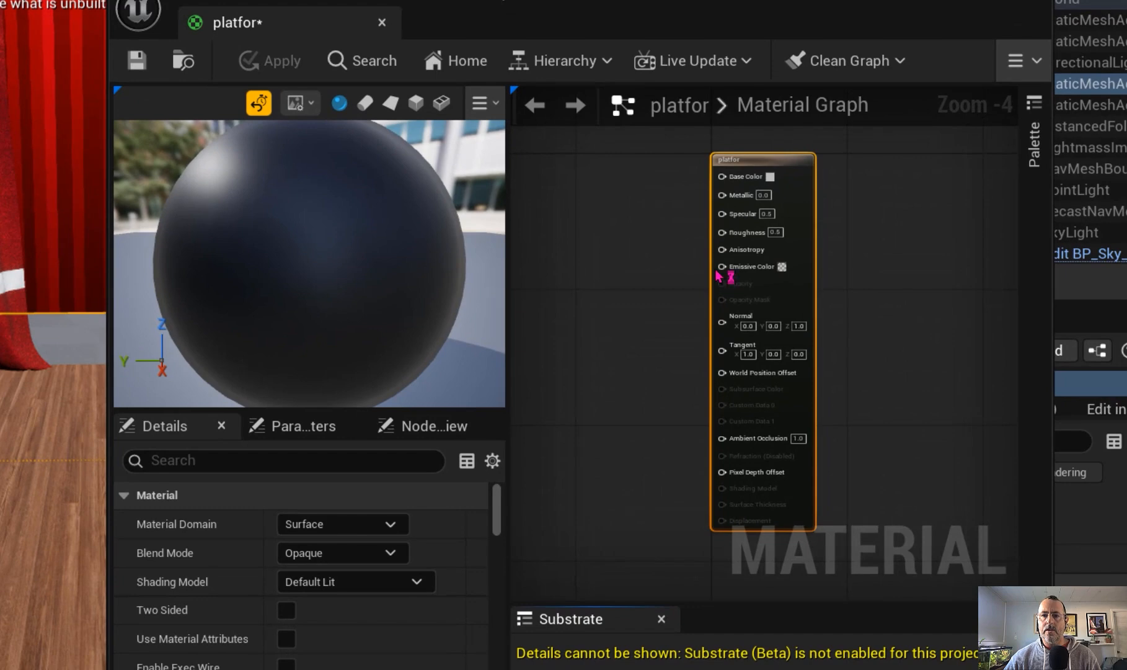
{"action": "left_click_drag", "start_coordinate": [688, 2], "coordinate": [686, 0]}
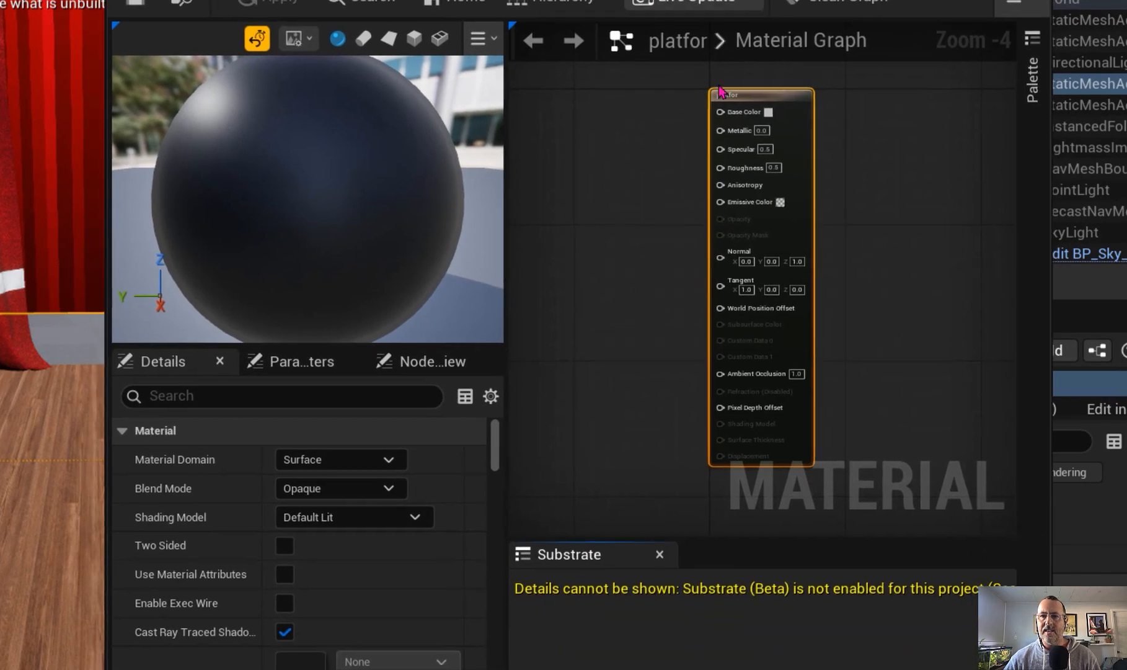
{"action": "scroll", "coordinate": [732, 154], "scroll_direction": "up", "scroll_amount": 3}
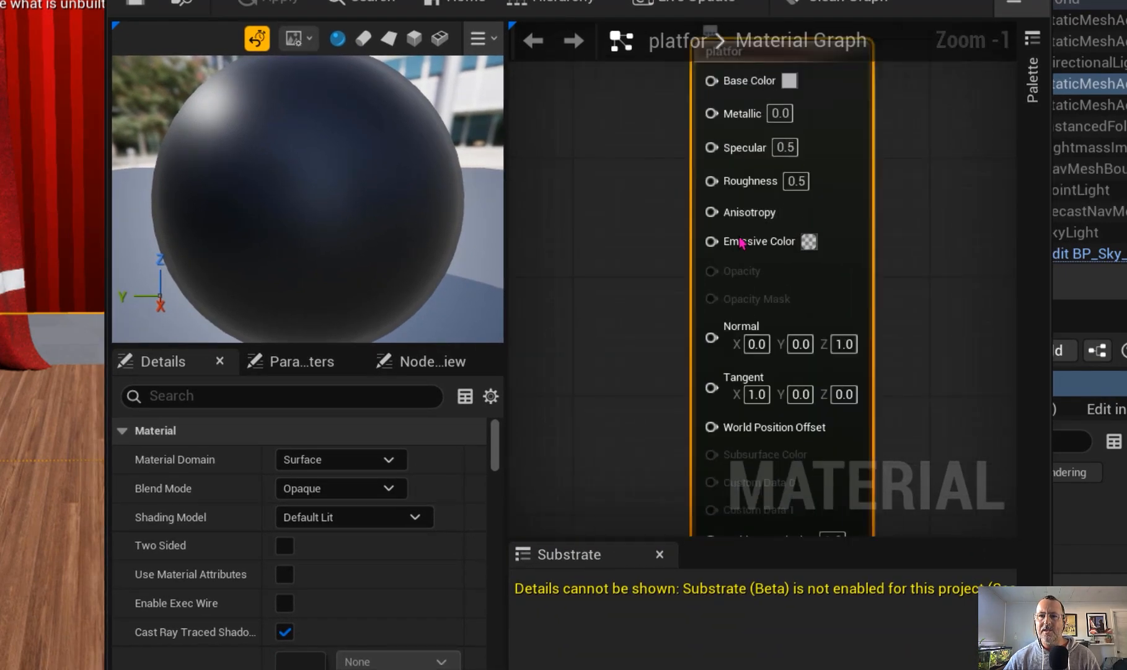
{"action": "right_click_drag", "start_coordinate": [605, 186], "coordinate": [604, 297]}
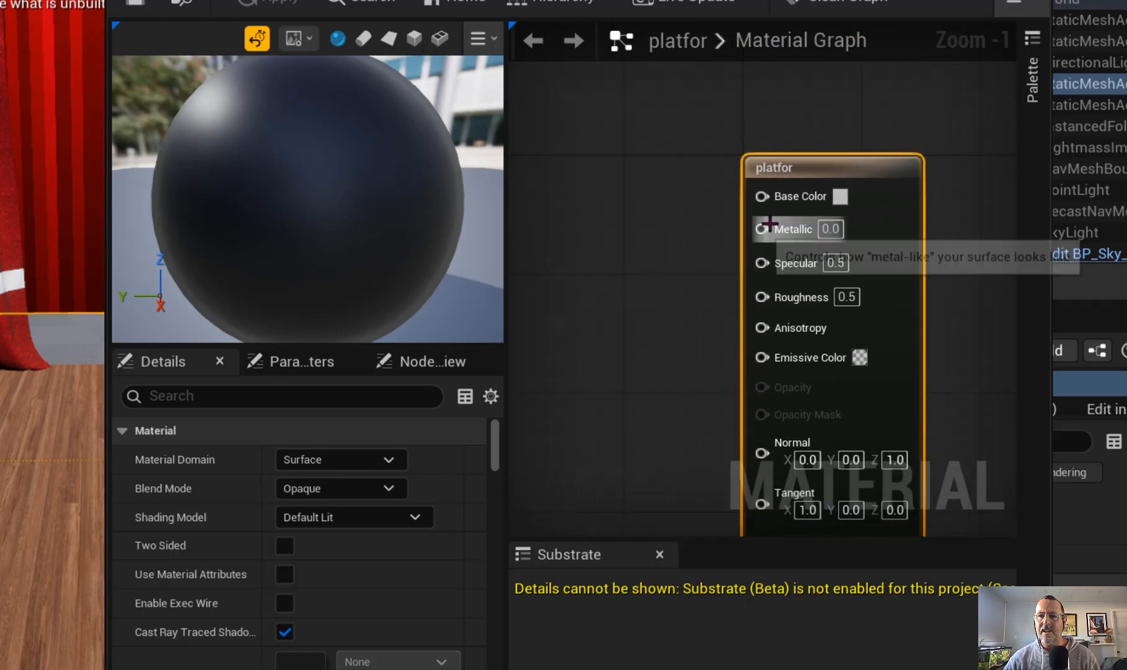
{"action": "right_click", "coordinate": [793, 202]}
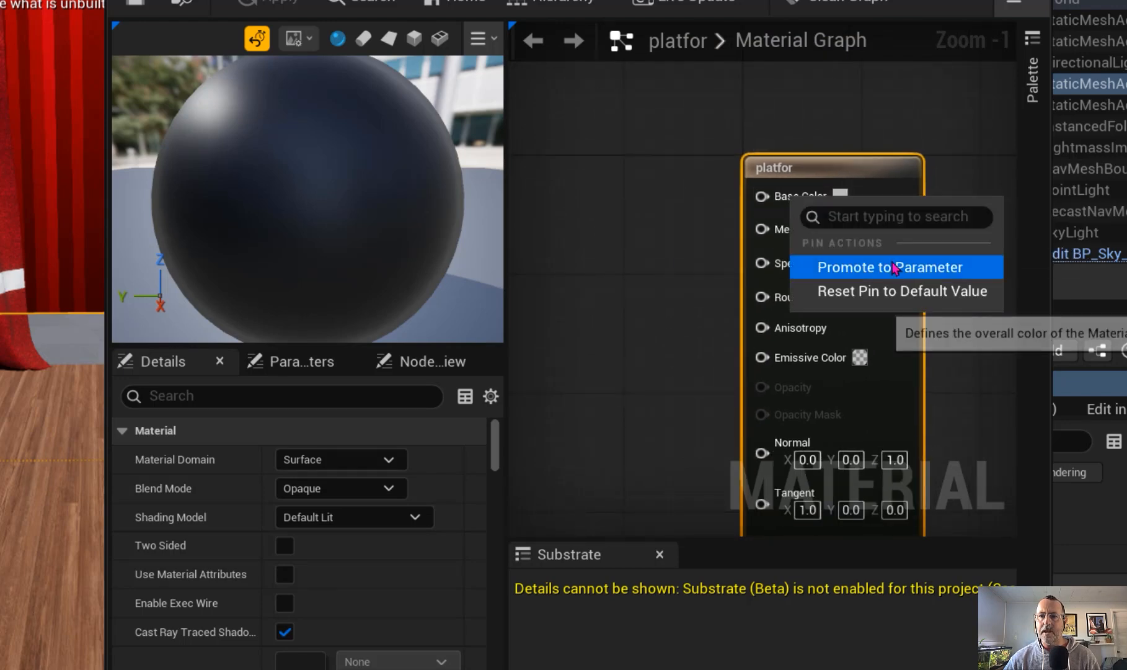
{"action": "left_click", "coordinate": [895, 265]}
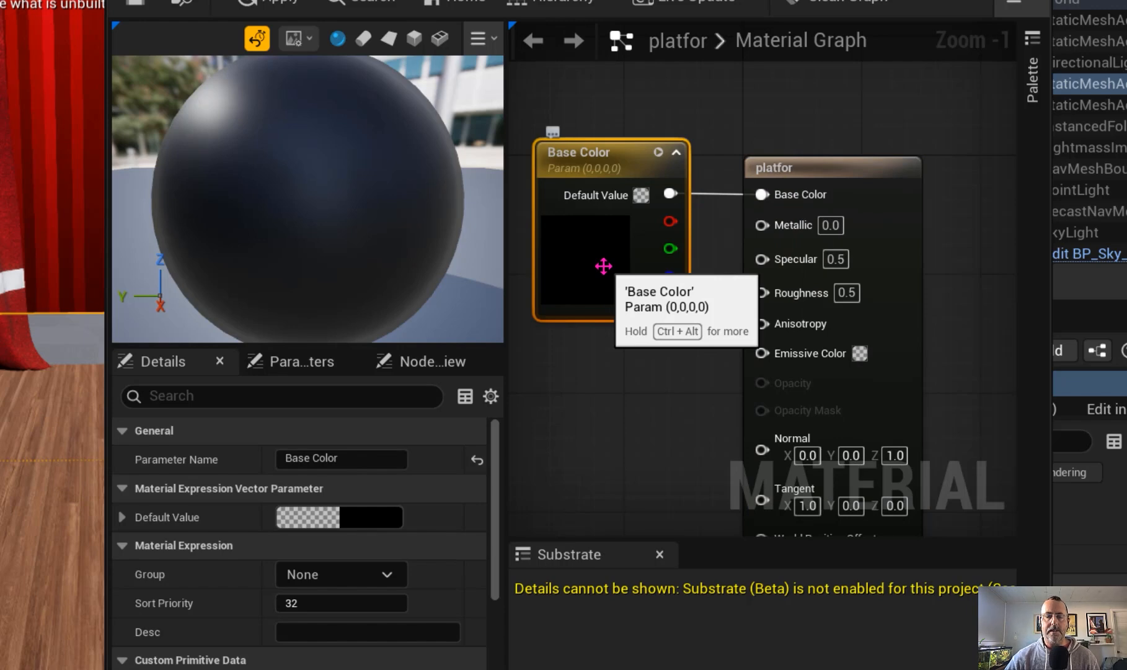
Set the Base Color parameter's default to a very dark reddish brown, hex 262020FF, with alpha 1.0
{"action": "double_click", "coordinate": [606, 275]}
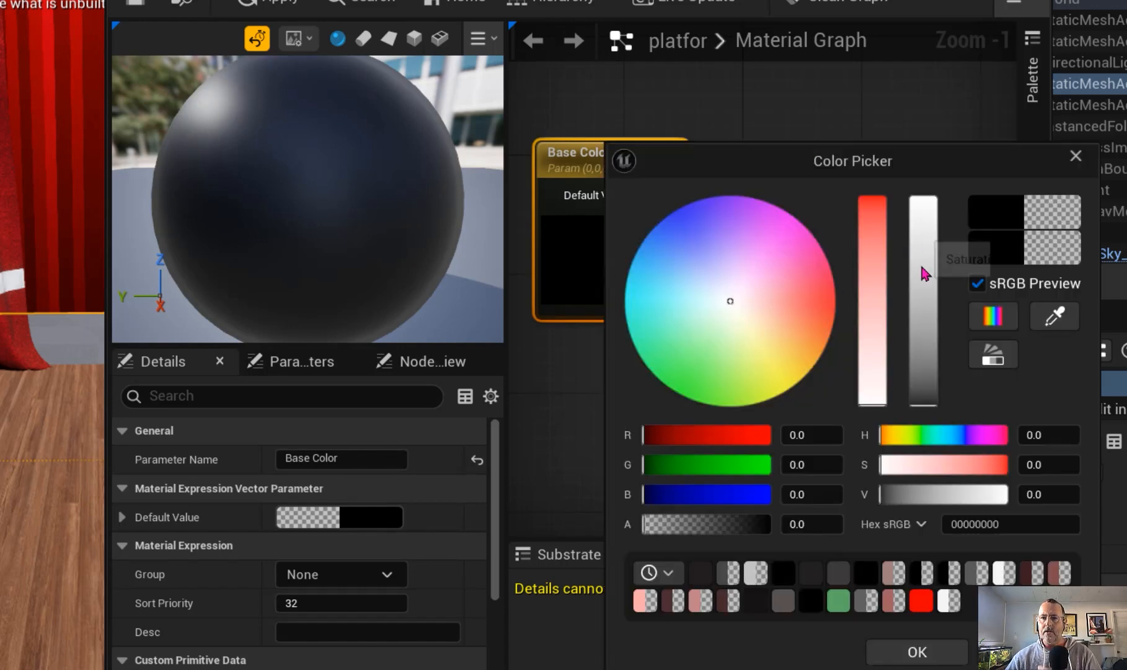
{"action": "left_click", "coordinate": [925, 398]}
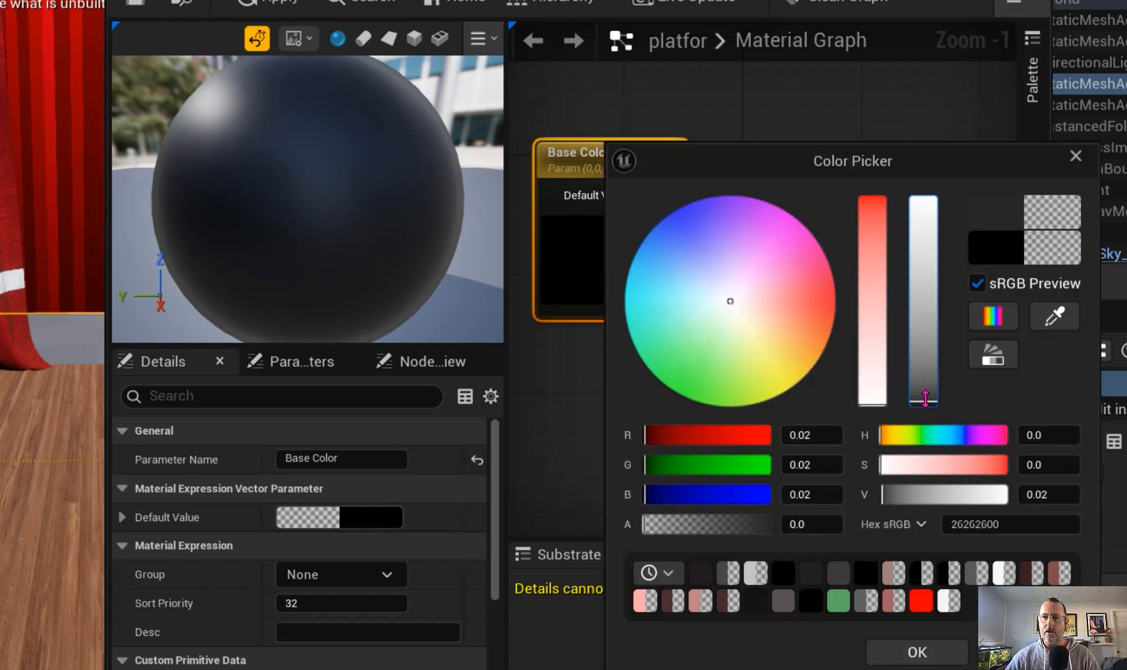
{"action": "left_click", "coordinate": [764, 305]}
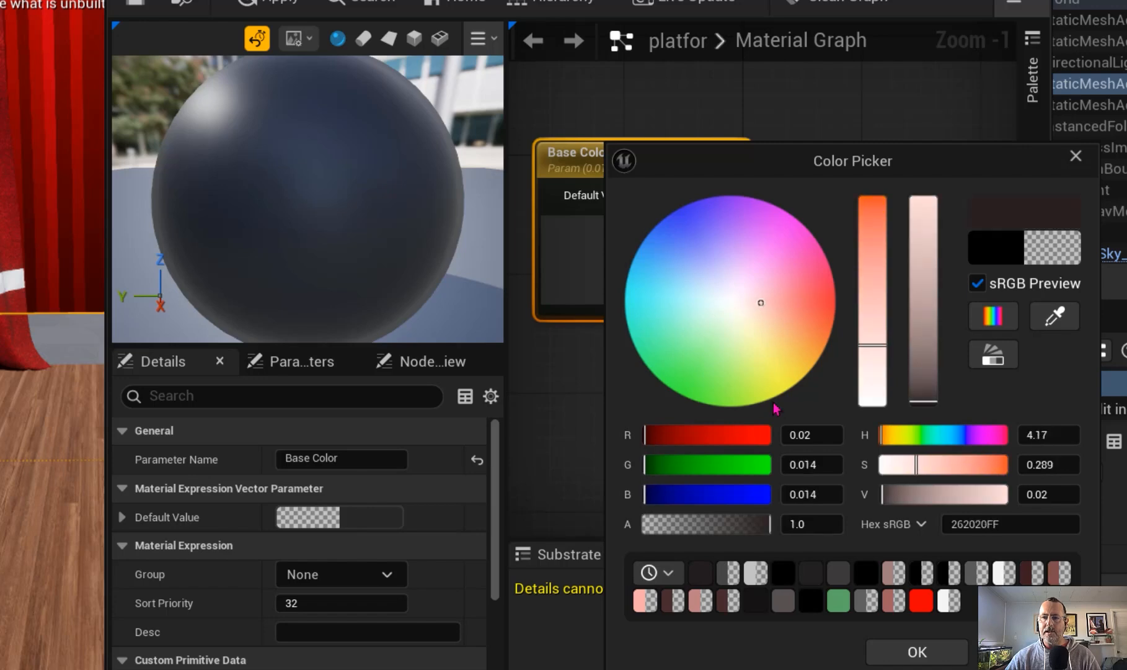
{"action": "left_click", "coordinate": [916, 652]}
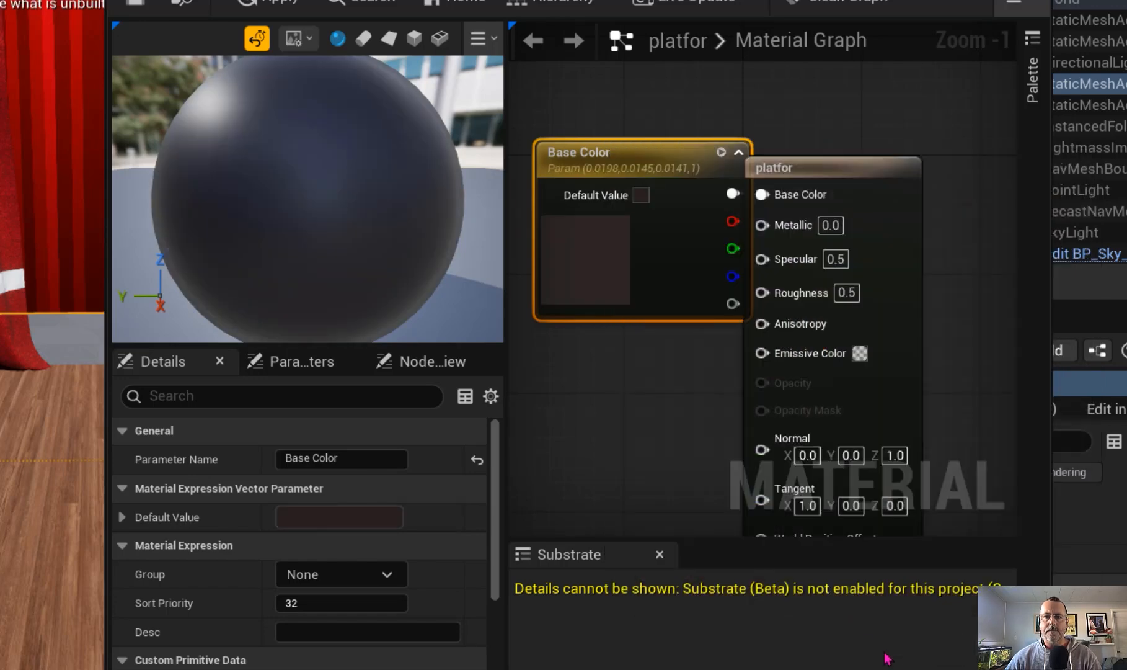
Save the platfor material and uncover the platform's side beside the material editor to check its dark color
{"action": "left_click", "coordinate": [144, 5]}
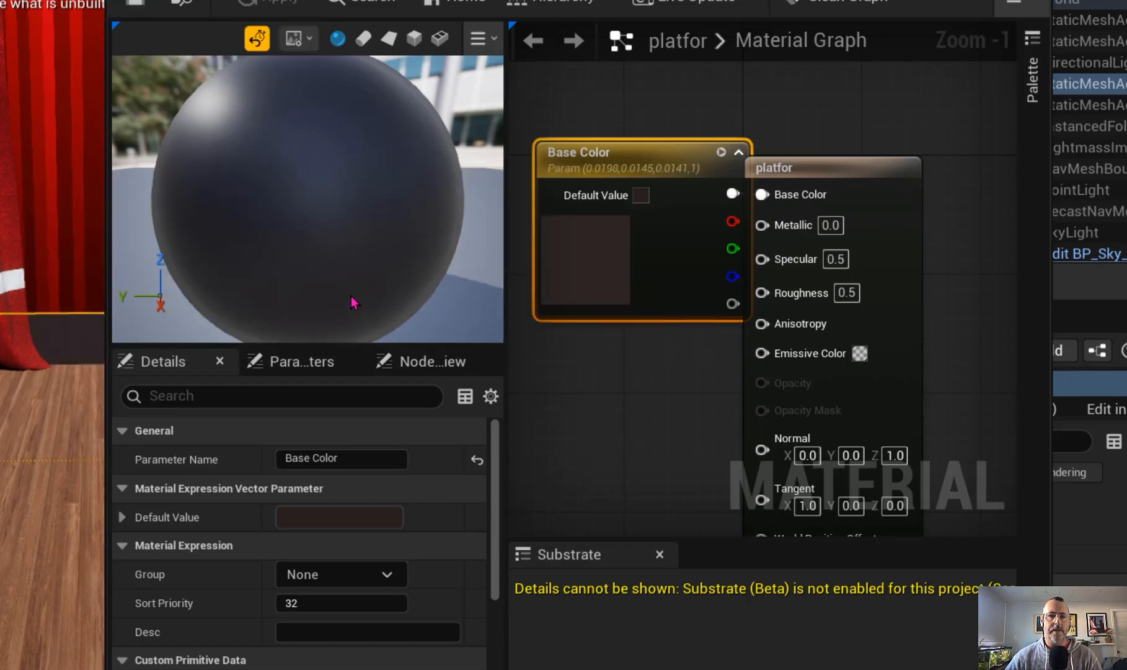
{"action": "left_click_drag", "start_coordinate": [599, 2], "coordinate": [790, 0]}
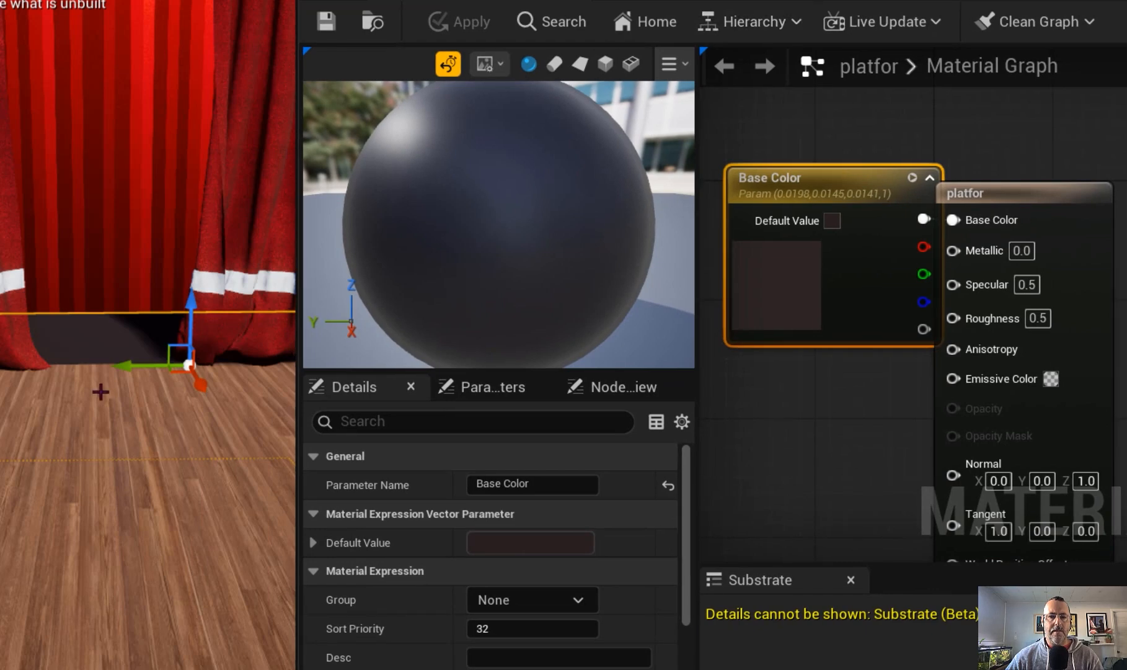
{"action": "right_click_drag", "start_coordinate": [101, 391], "coordinate": [230, 391]}
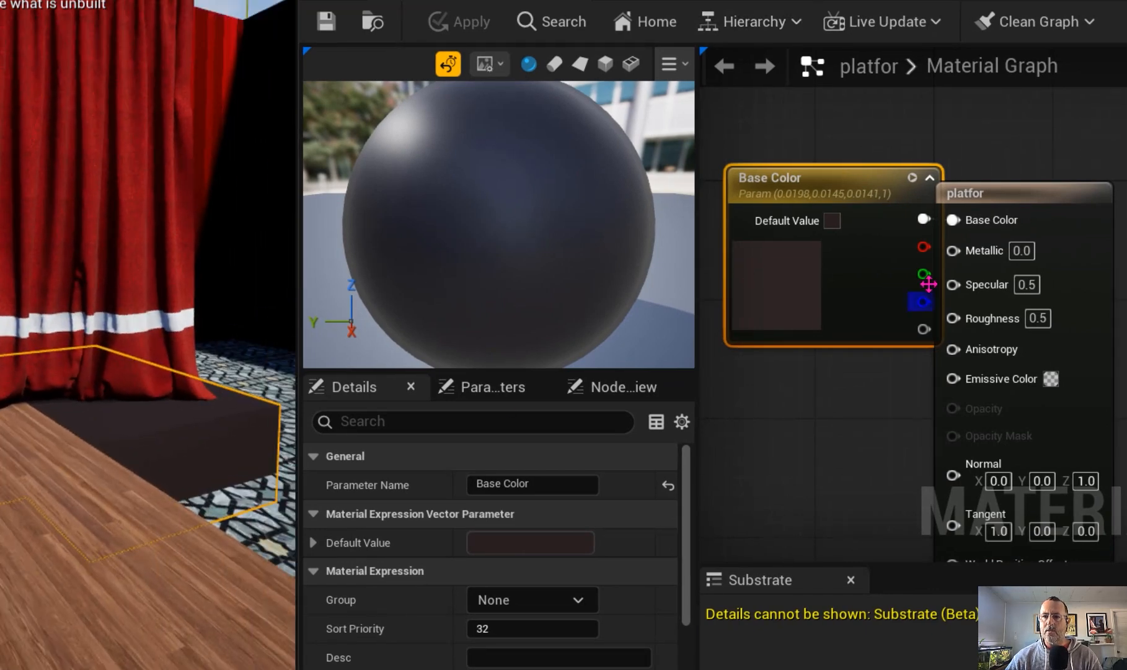
Promote the material's Metallic input to a parameter, place its node below Base Color, and set its default value to 0.5632
{"action": "left_click_drag", "start_coordinate": [865, 197], "coordinate": [733, 197]}
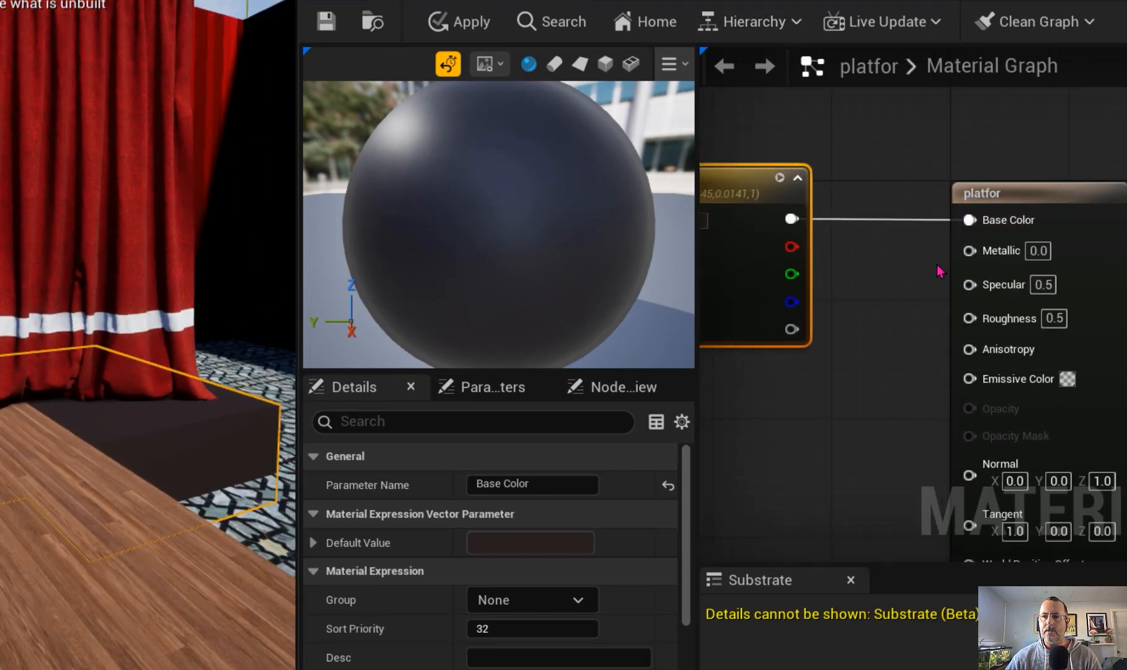
{"action": "right_click", "coordinate": [1000, 255]}
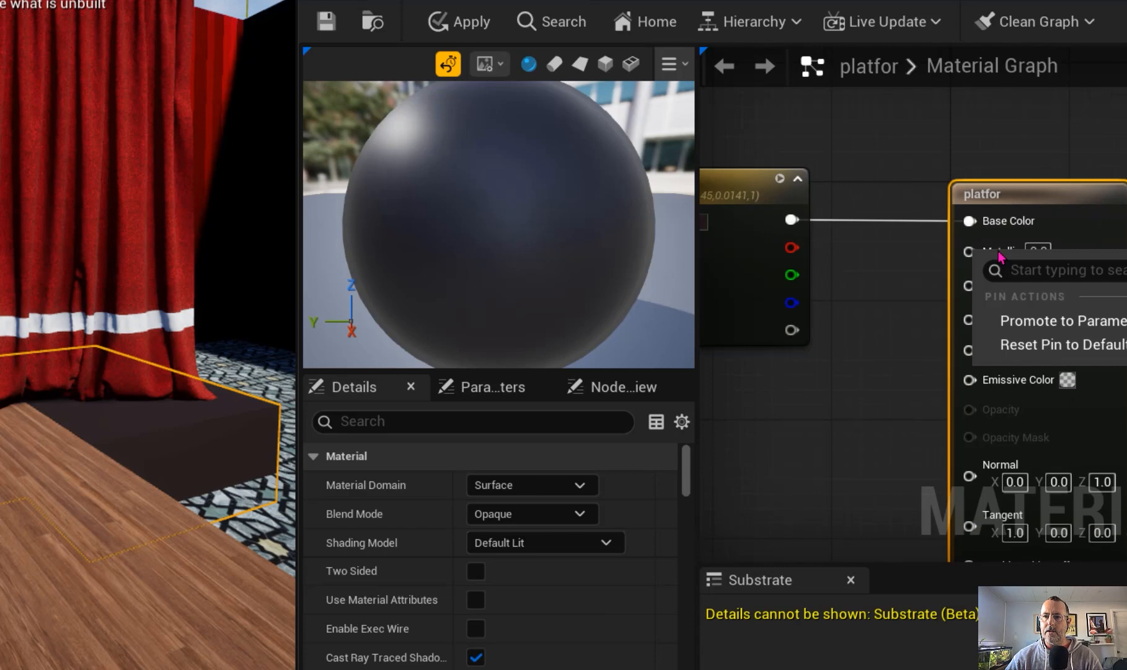
{"action": "left_click", "coordinate": [1027, 323]}
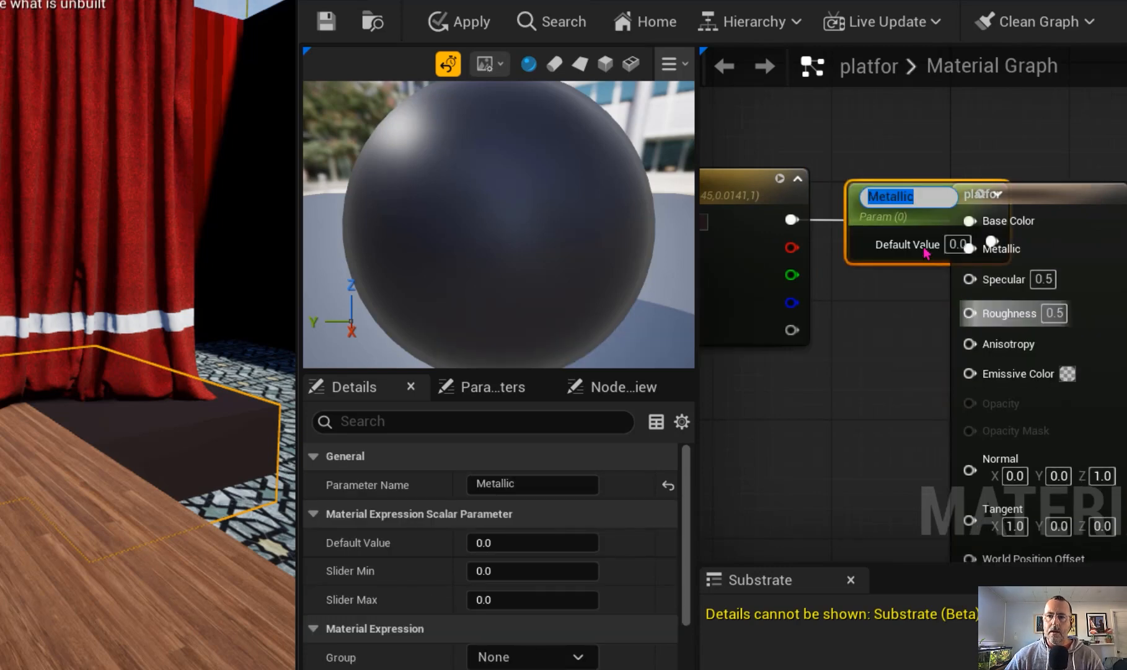
{"action": "left_click_drag", "start_coordinate": [876, 213], "coordinate": [777, 428]}
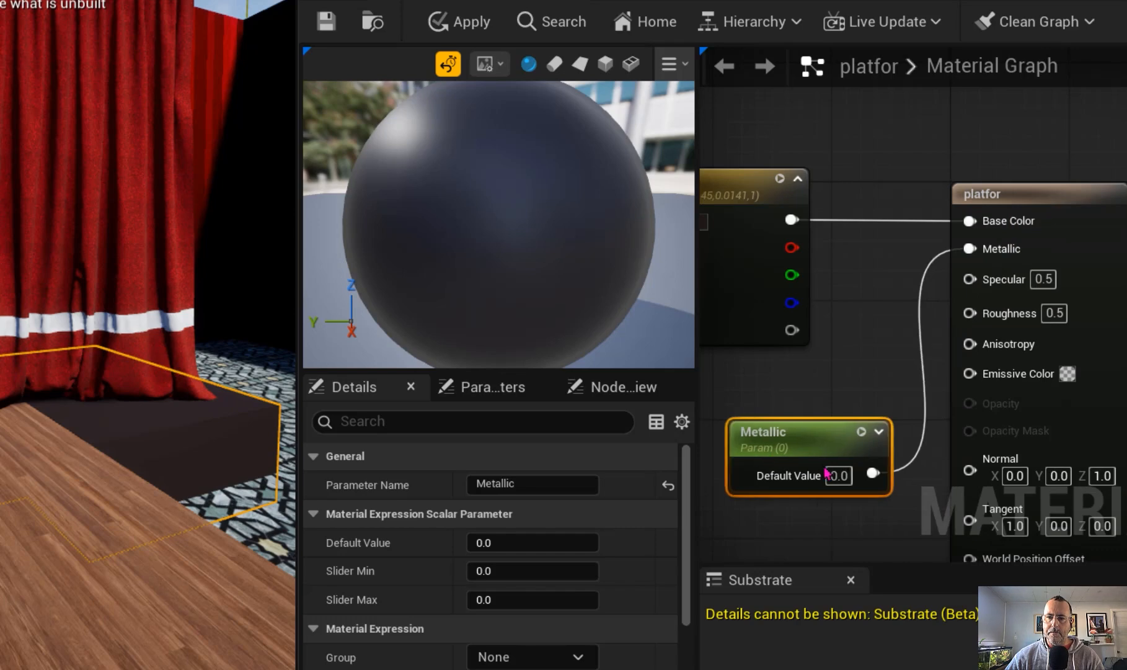
{"action": "left_click", "coordinate": [777, 429]}
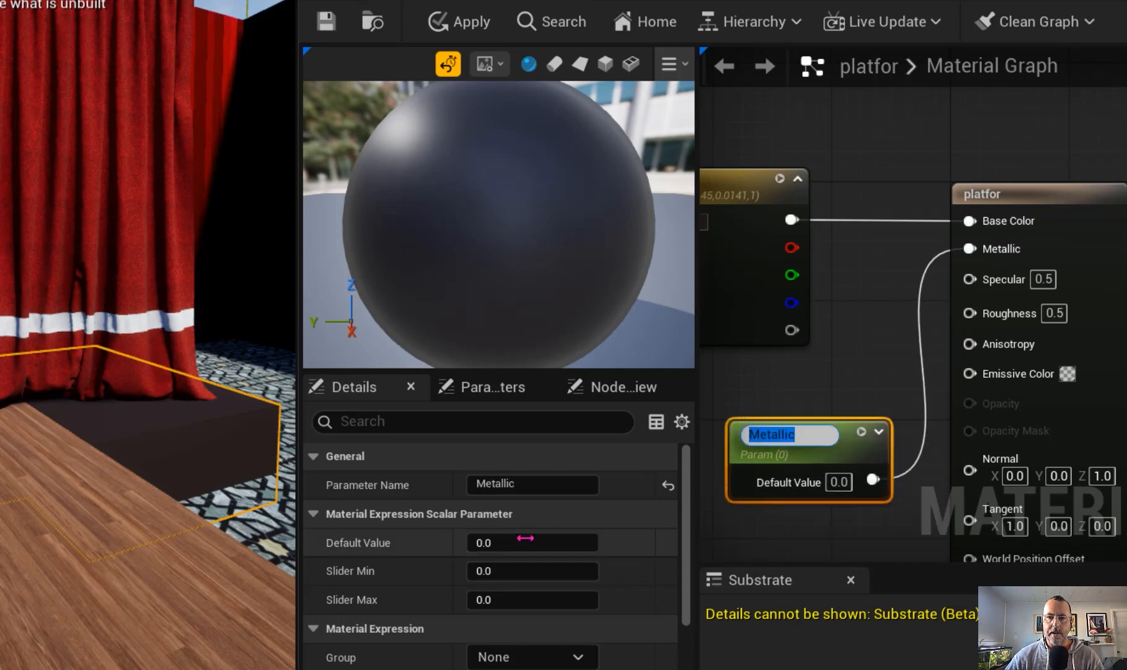
{"action": "left_click_drag", "start_coordinate": [532, 542], "coordinate": [554, 569]}
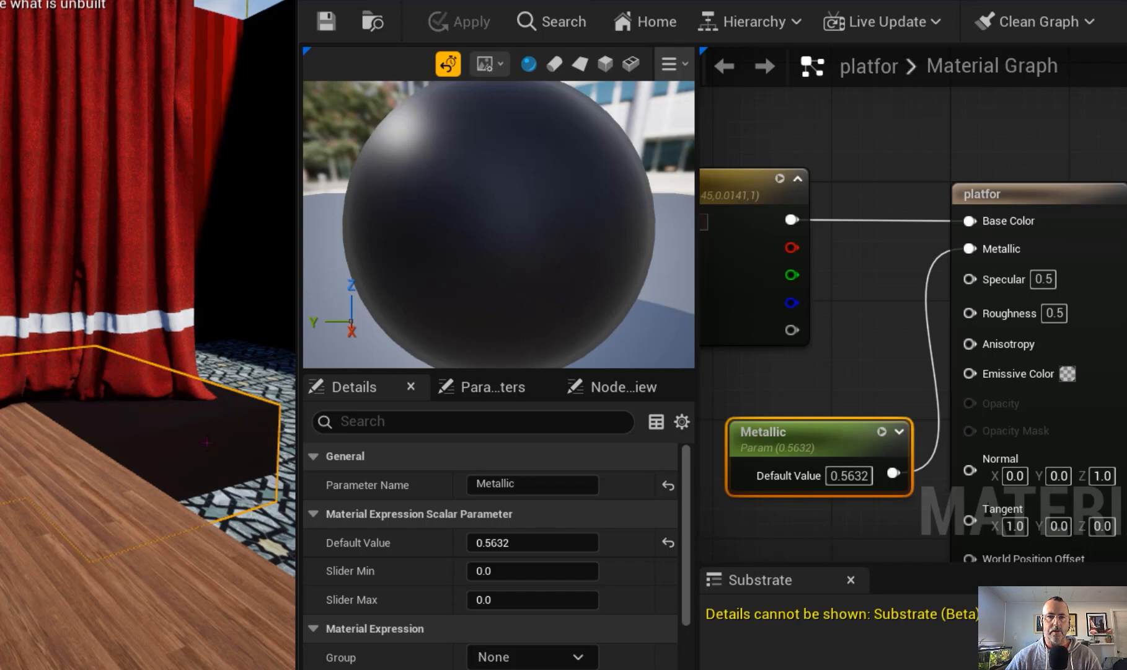
{"action": "left_click_drag", "start_coordinate": [775, 440], "coordinate": [701, 396]}
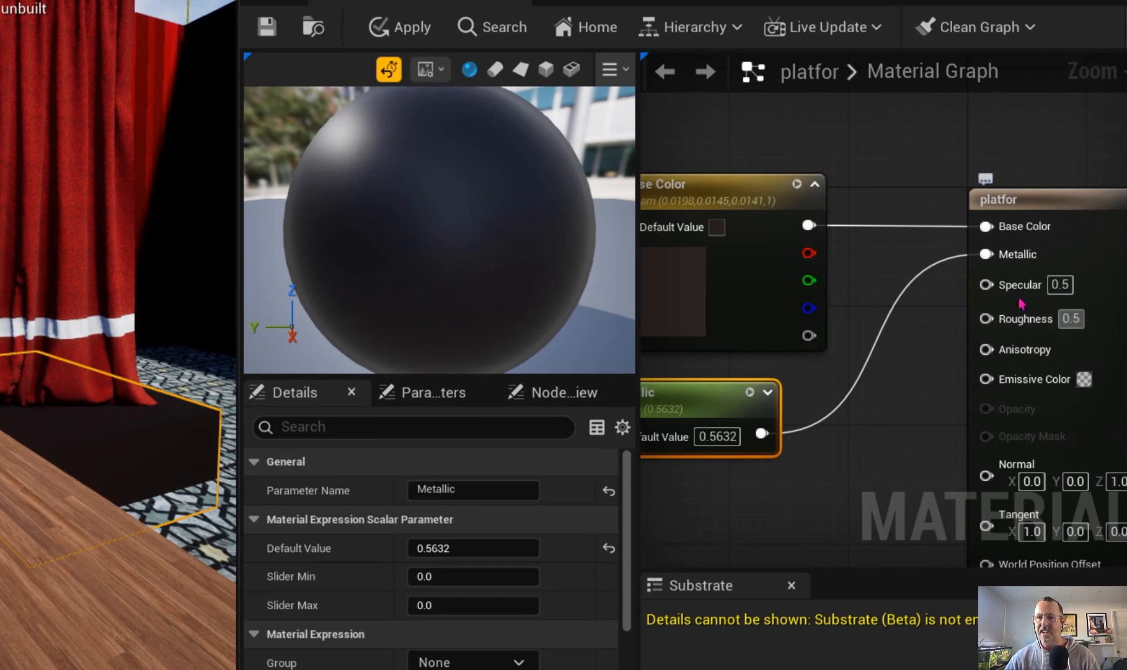
Promote the Roughness input to a parameter, set its default value to -0.4032, save the material and close its editor
{"action": "right_click", "coordinate": [1026, 327]}
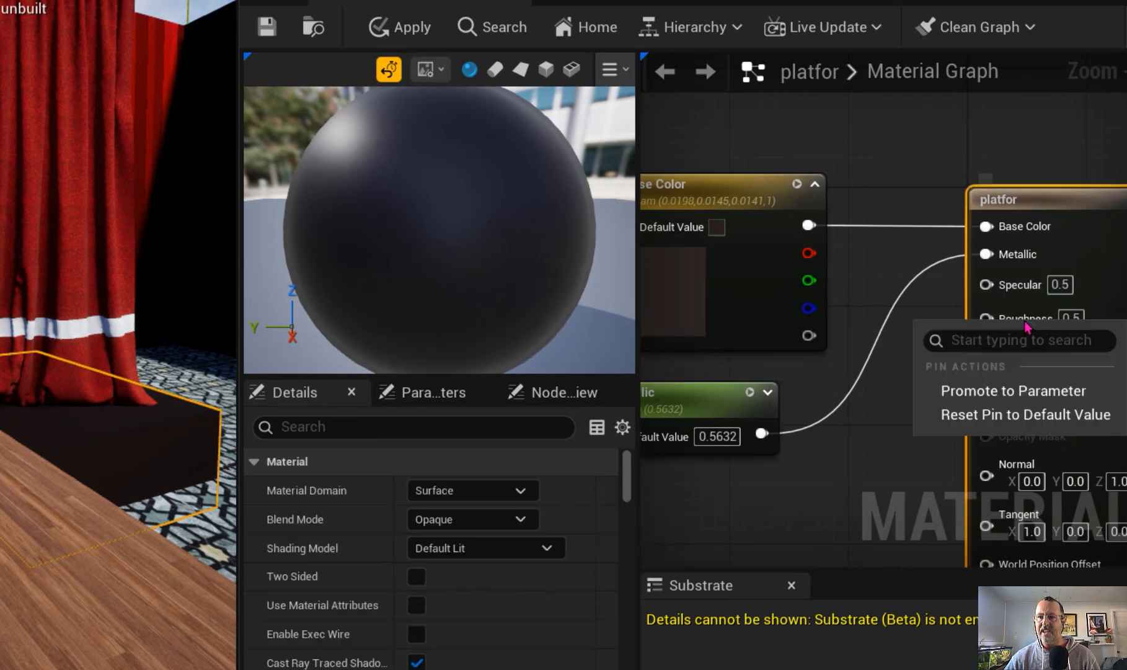
{"action": "left_click", "coordinate": [1015, 389]}
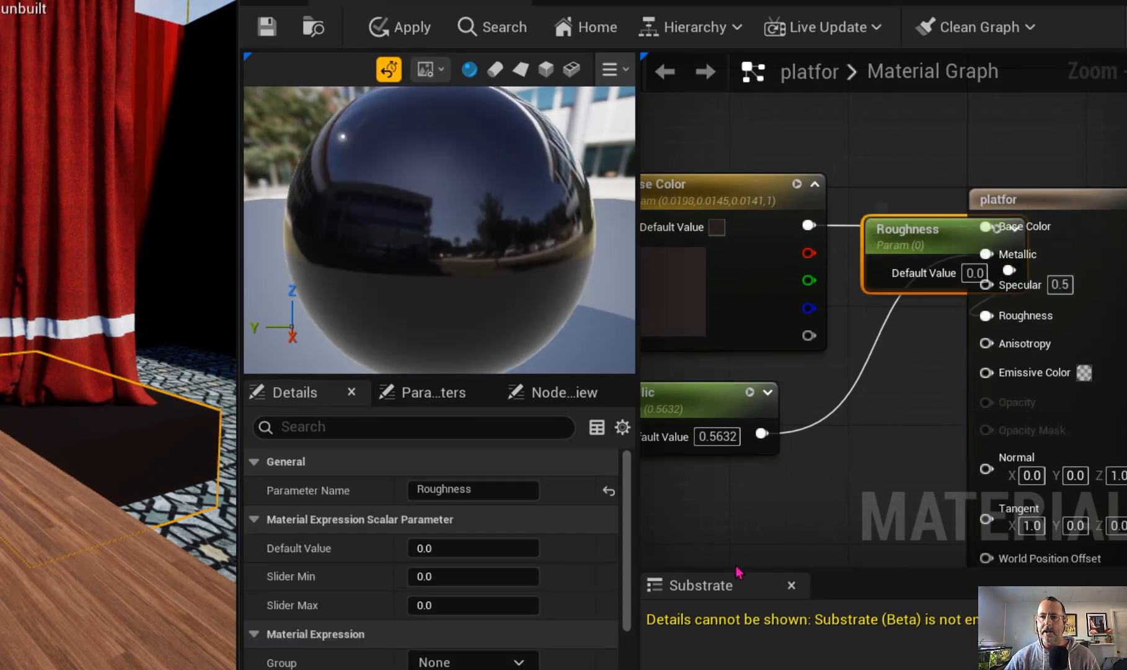
{"action": "left_click_drag", "start_coordinate": [873, 216], "coordinate": [710, 466]}
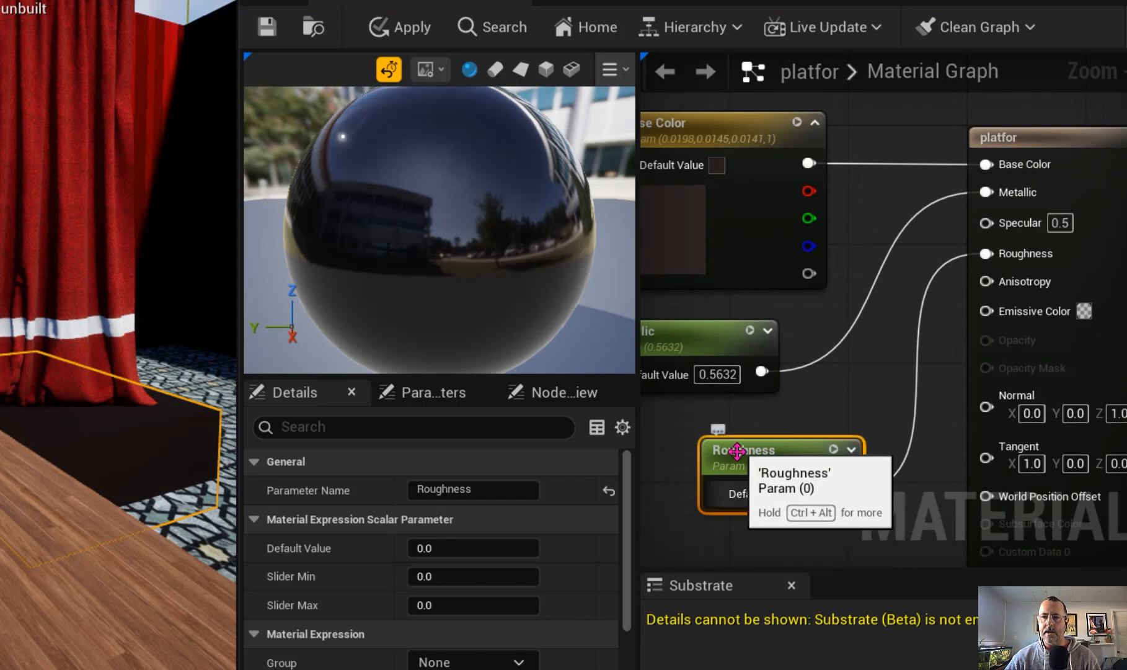
{"action": "left_click_drag", "start_coordinate": [446, 548], "coordinate": [480, 563]}
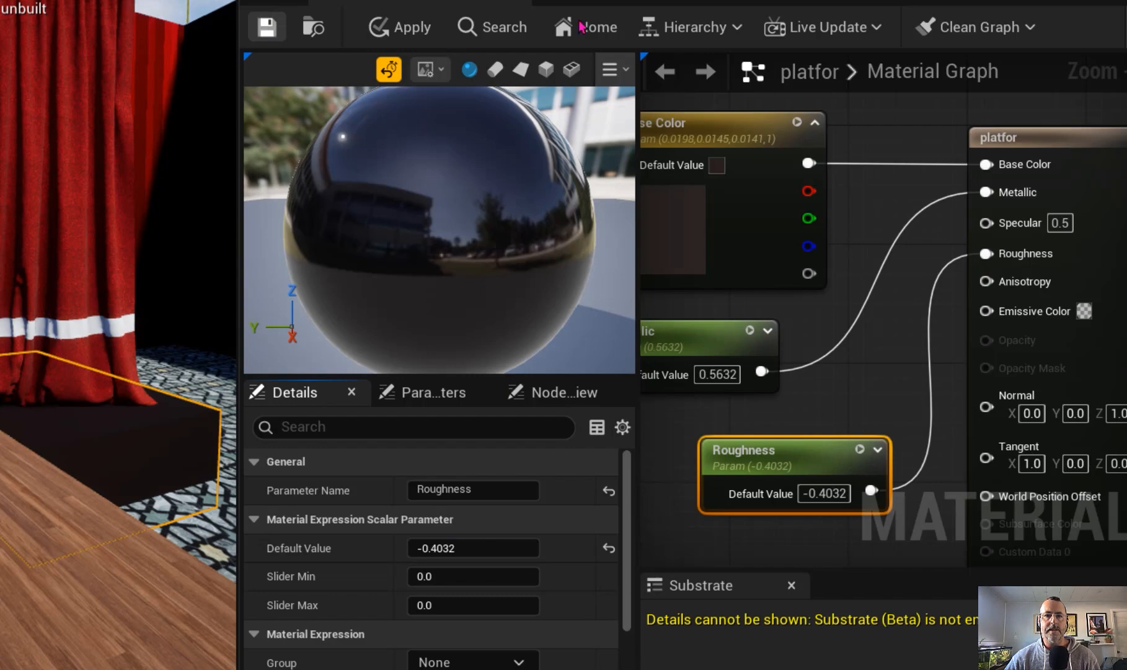
{"action": "left_click_drag", "start_coordinate": [799, 1], "coordinate": [582, 18]}
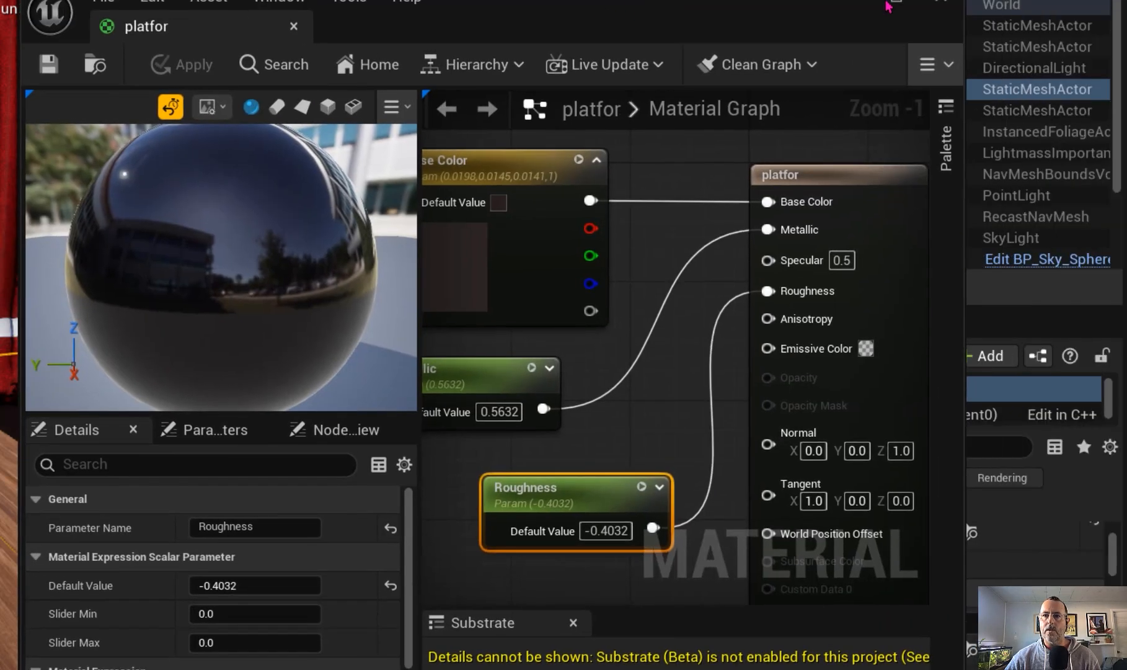
{"action": "left_click", "coordinate": [941, 2]}
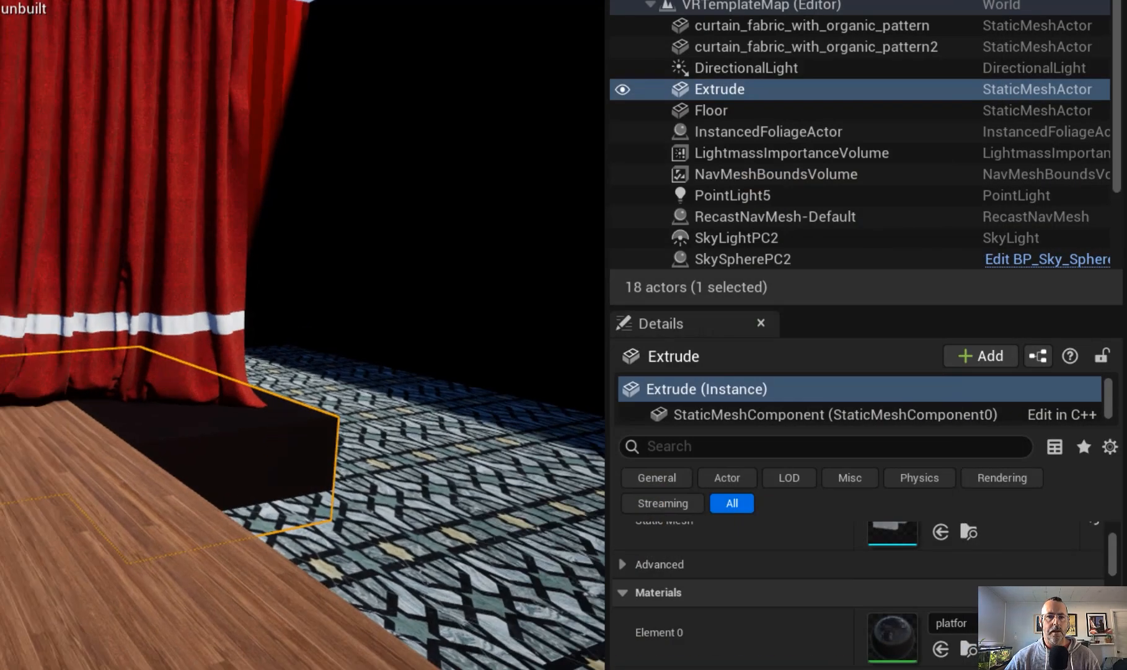
Apply the platfor material to the stairs beside the stage platform
{"action": "right_click_drag", "start_coordinate": [303, 334], "coordinate": [62, 350]}
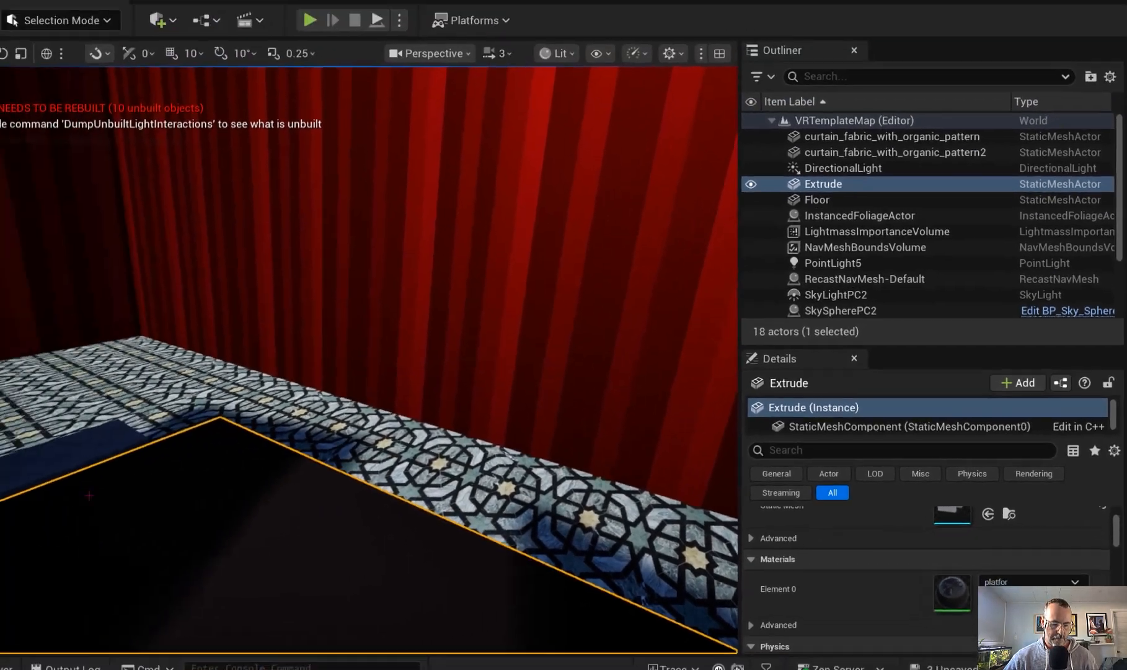
{"action": "key", "text": "ctrl+space"}
{"action": "left_click_drag", "start_coordinate": [341, 524], "coordinate": [127, 448]}
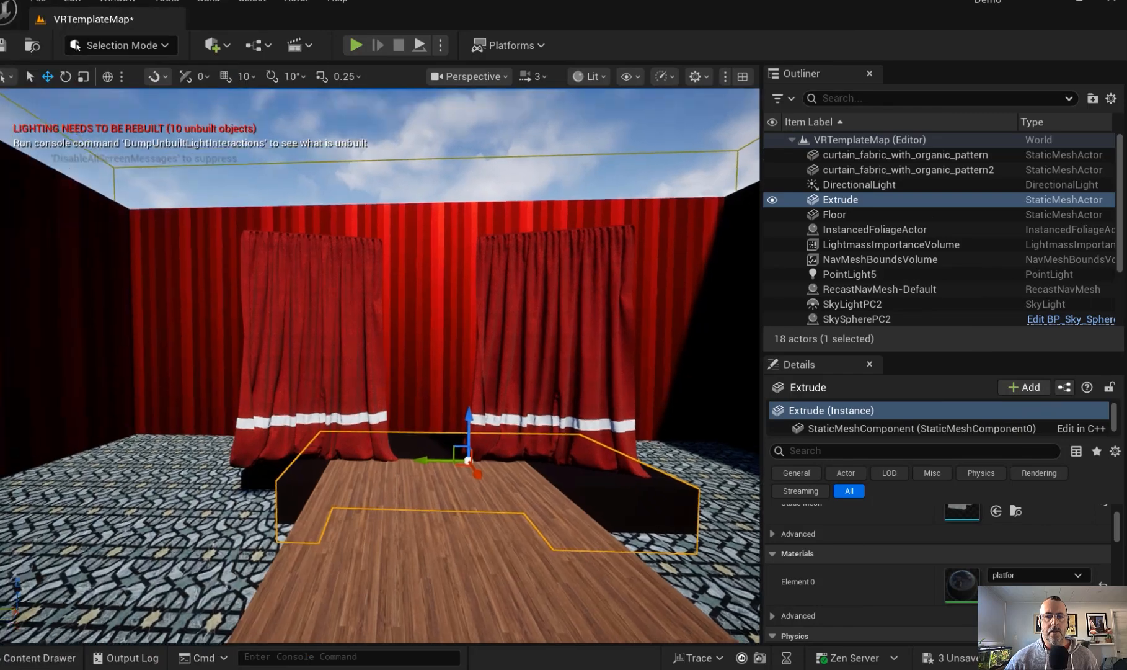
Duplicate the floor and raise the copy above the curtains to form a ceiling over the room
{"action": "right_click_drag", "start_coordinate": [380, 366], "coordinate": [405, 382]}
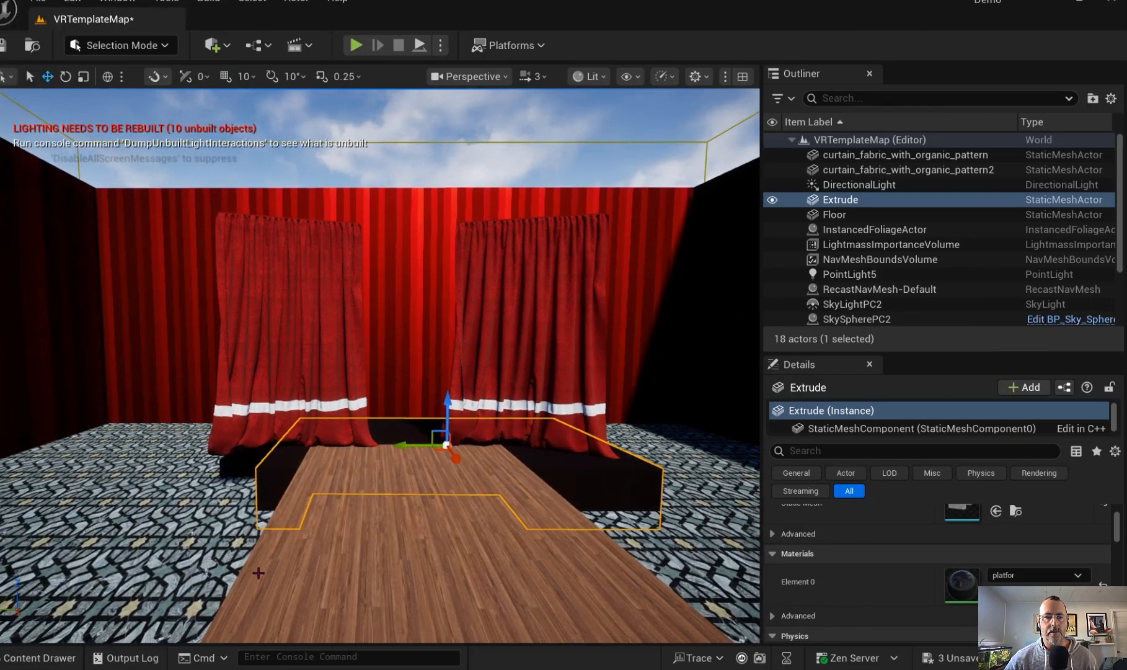
{"action": "left_click", "coordinate": [834, 214]}
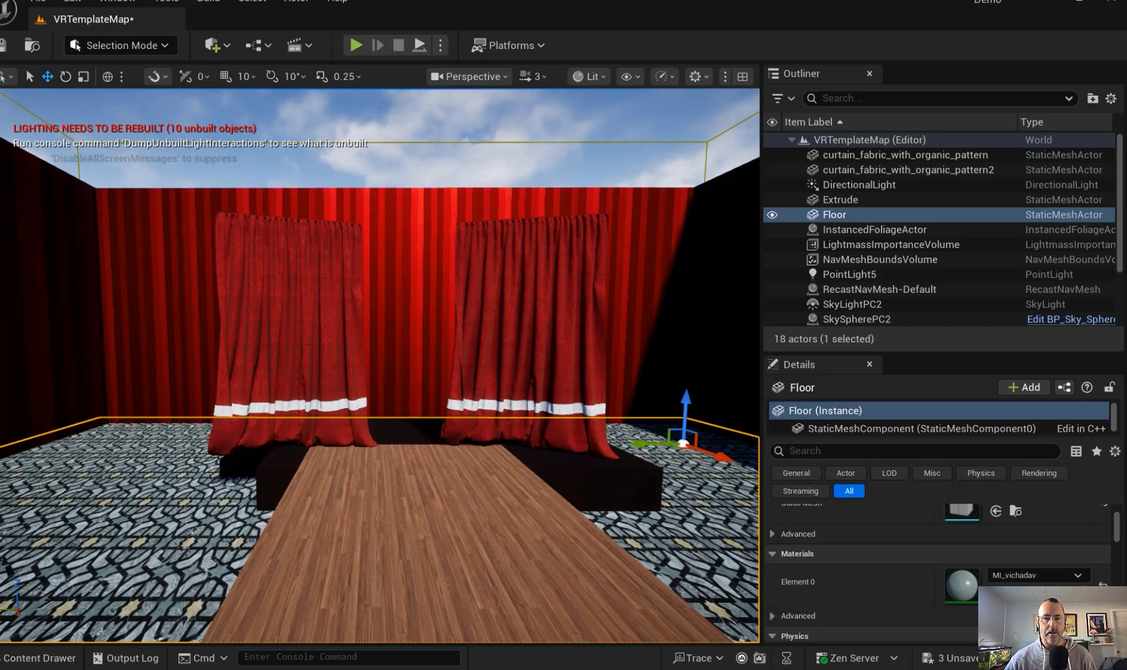
{"action": "key", "text": "ctrl+d"}
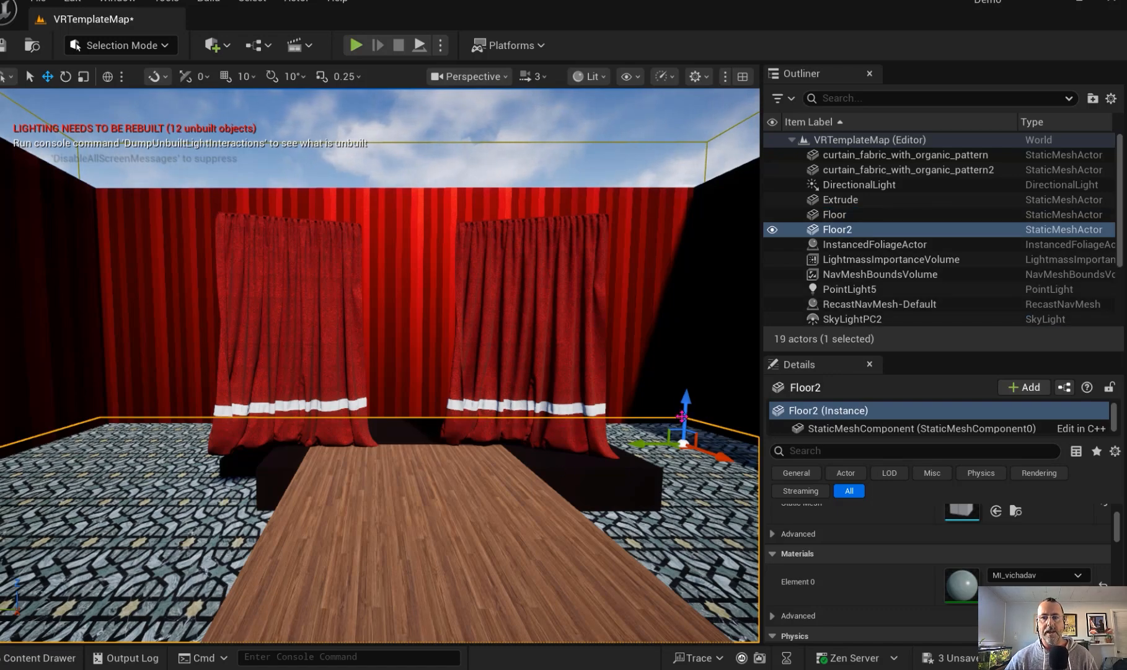
{"action": "left_click_drag", "start_coordinate": [688, 403], "coordinate": [656, 187]}
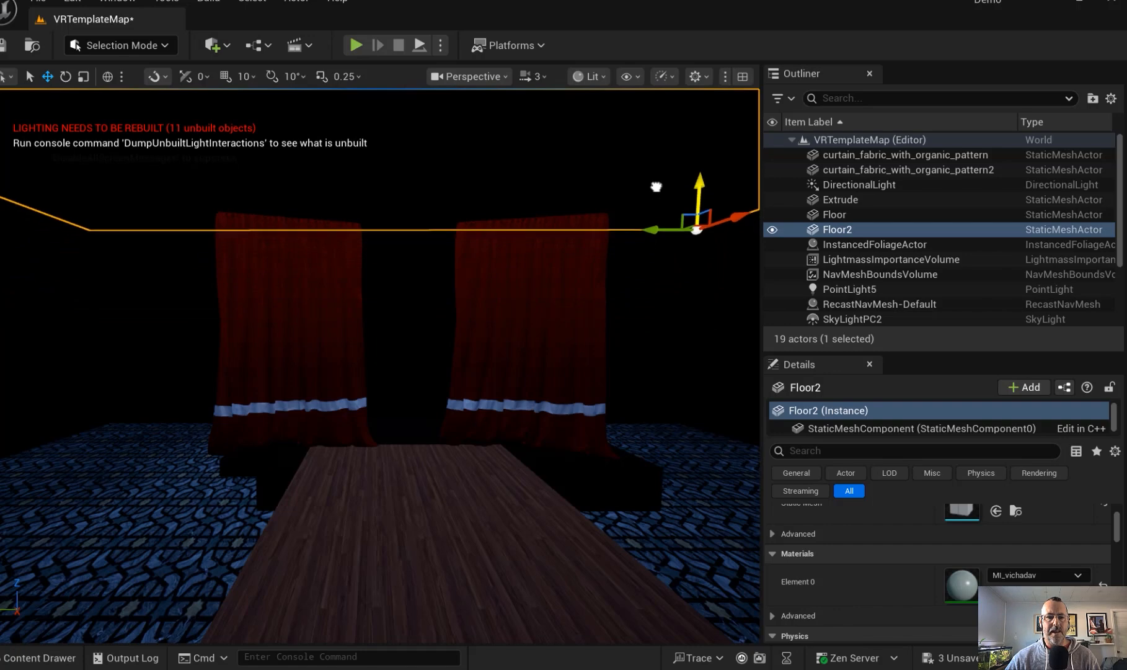
Apply the platfor material from the PlatformMaterial folder to the new ceiling
{"action": "middle_click_drag", "start_coordinate": [615, 373], "coordinate": [632, 332]}
{"action": "right_click_drag", "start_coordinate": [611, 381], "coordinate": [612, 316]}
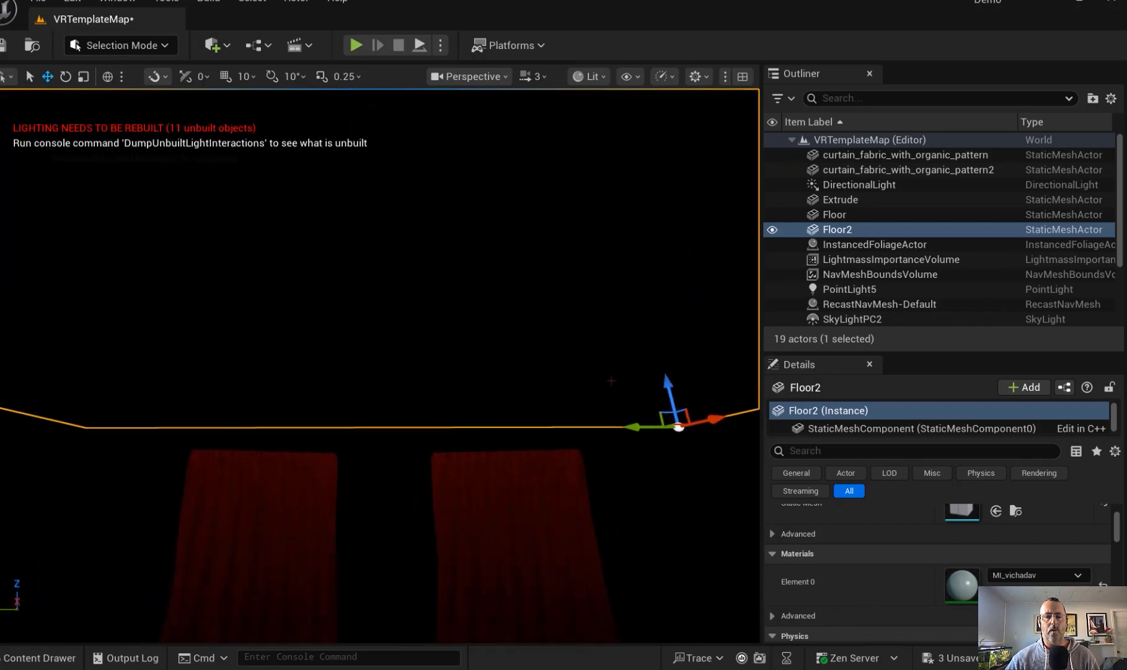
{"action": "key", "text": "ctrl+space"}
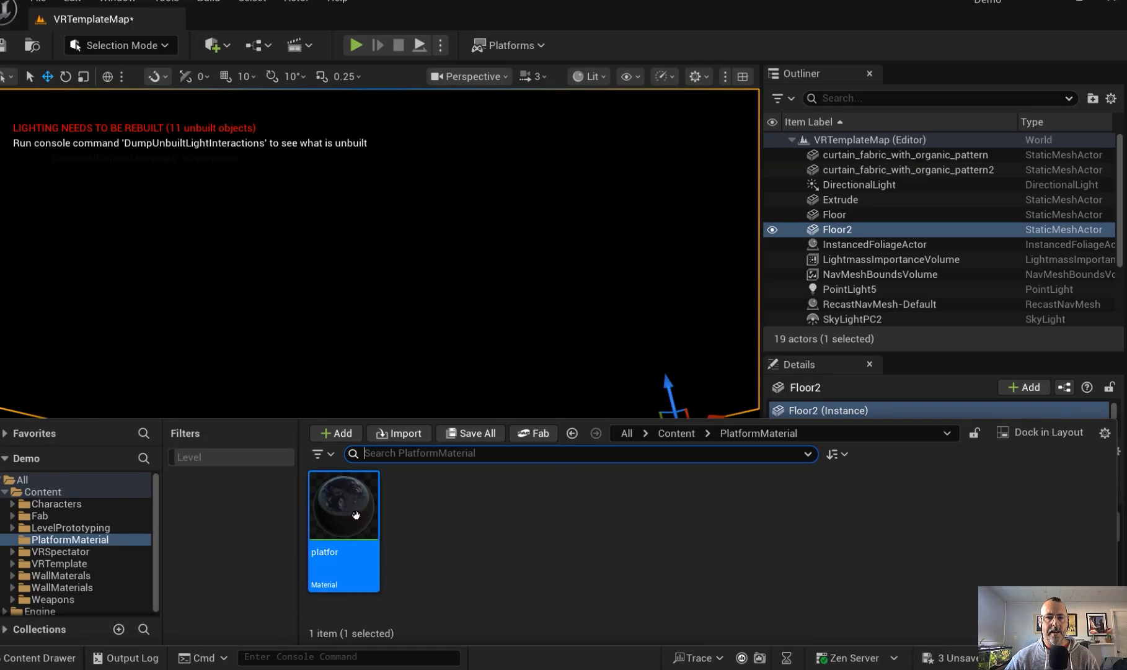
{"action": "left_click_drag", "start_coordinate": [345, 504], "coordinate": [398, 349]}
Add a Spot Light to the darkened stage scene
{"action": "right_click_drag", "start_coordinate": [411, 368], "coordinate": [412, 379]}
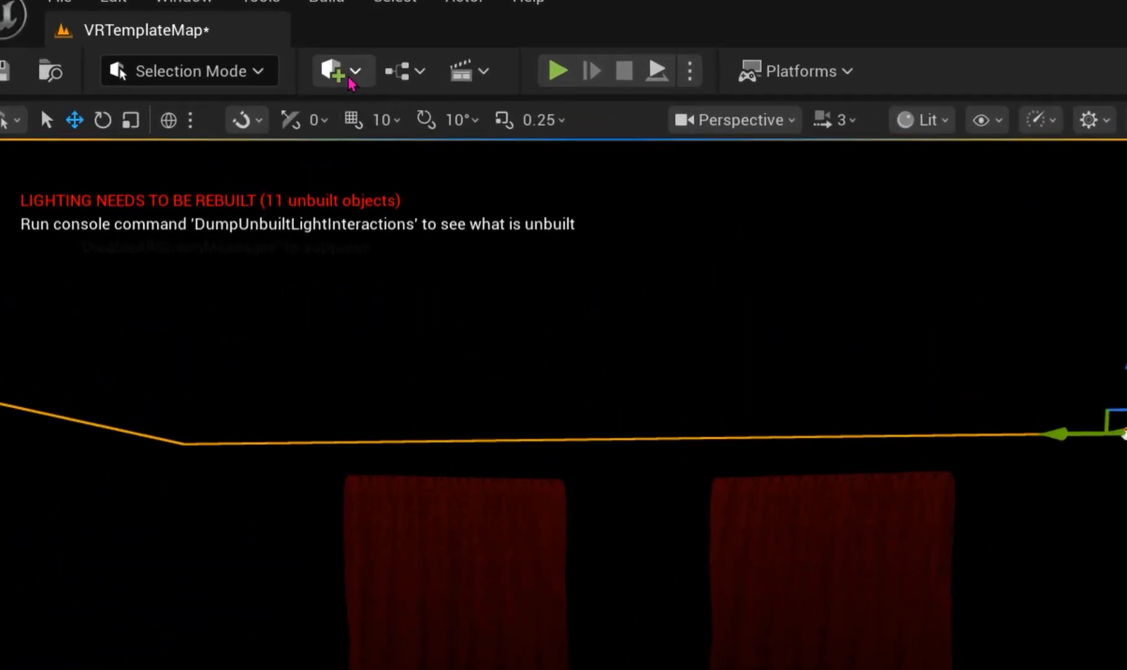
{"action": "left_click", "coordinate": [352, 78]}
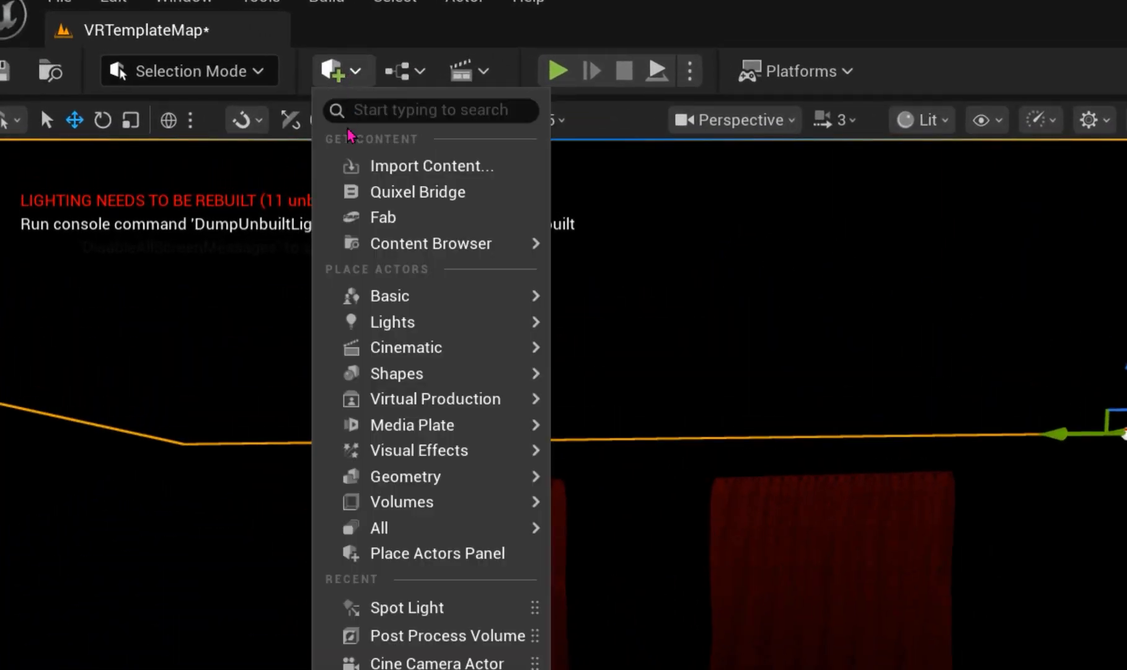
{"action": "mouse_move", "coordinate": [533, 333]}
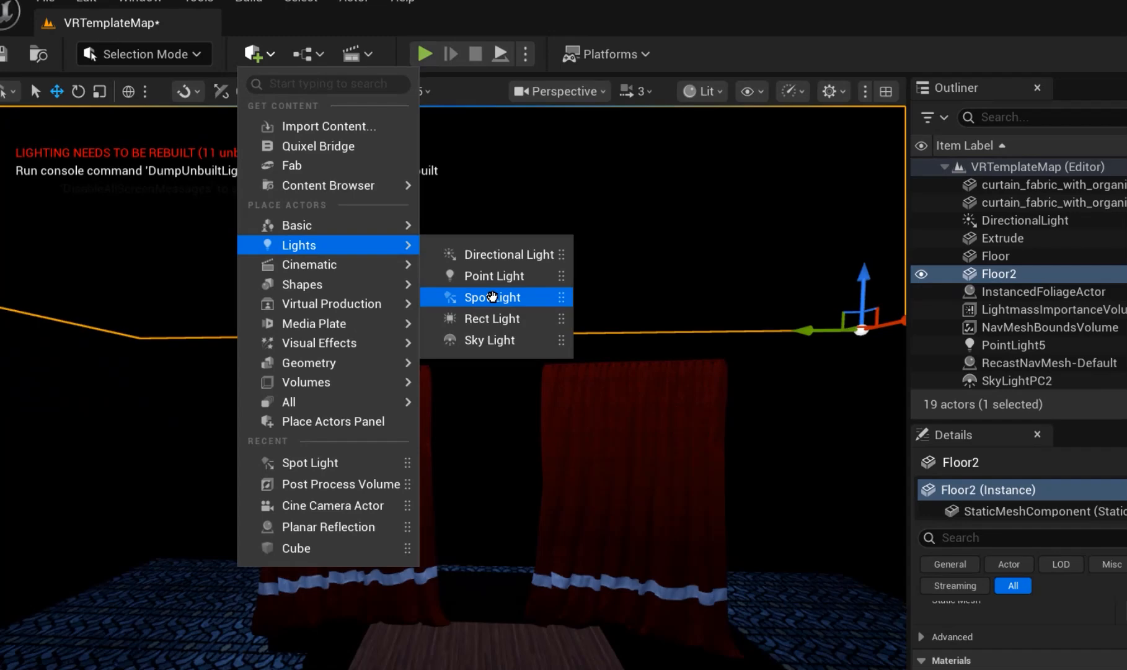
{"action": "left_click", "coordinate": [647, 389]}
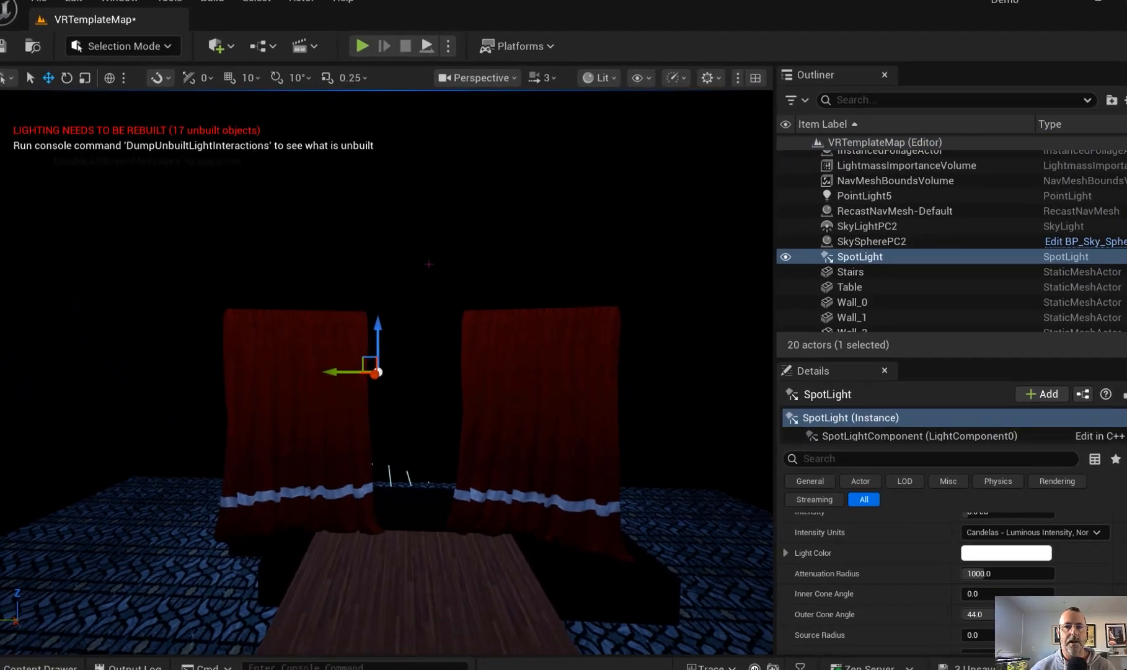
Move the spot light above the runway in front of the curtains, at about X -128.9, Y -5.7 and Z 268
{"action": "left_click_drag", "start_coordinate": [372, 374], "coordinate": [308, 453]}
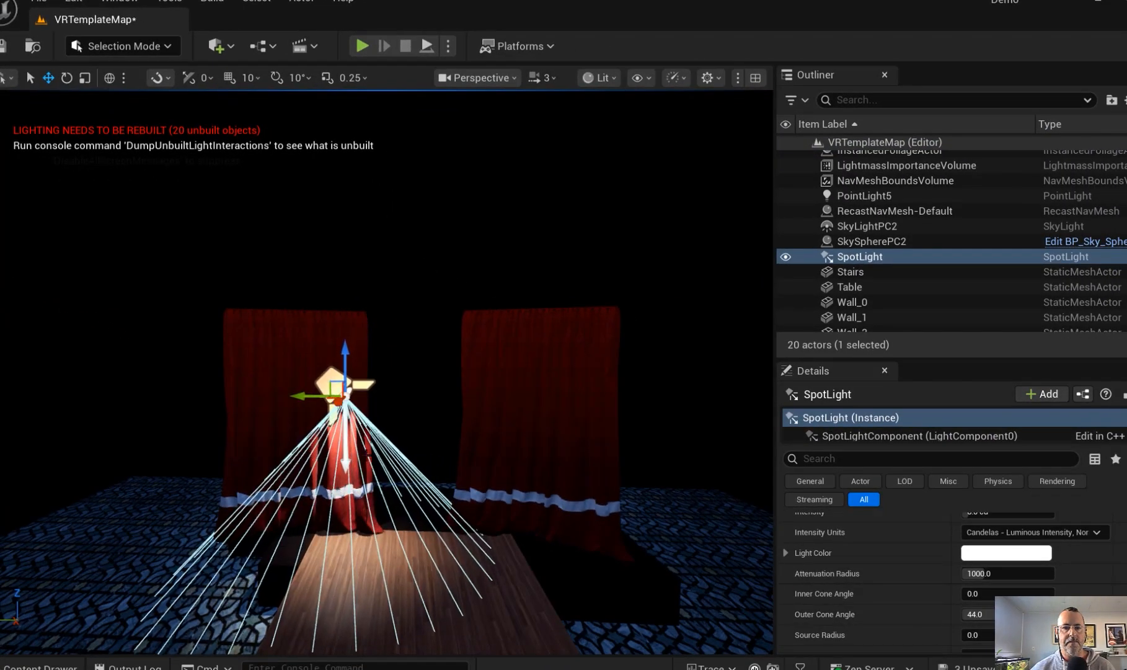
{"action": "left_click_drag", "start_coordinate": [310, 395], "coordinate": [515, 397]}
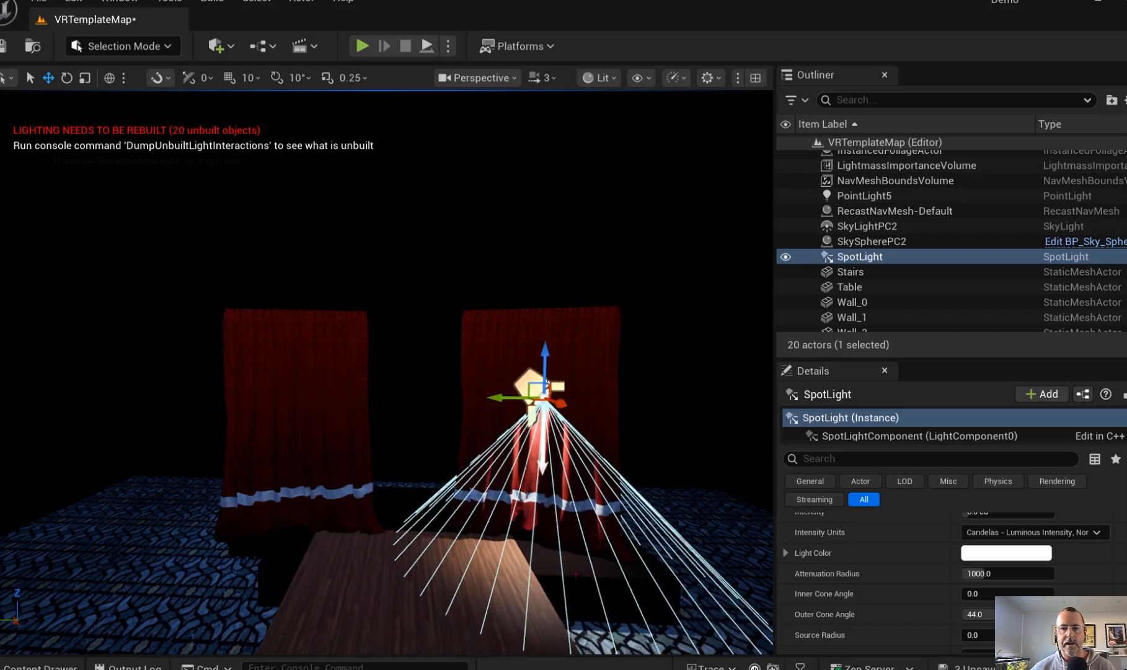
{"action": "left_click_drag", "start_coordinate": [549, 345], "coordinate": [545, 293]}
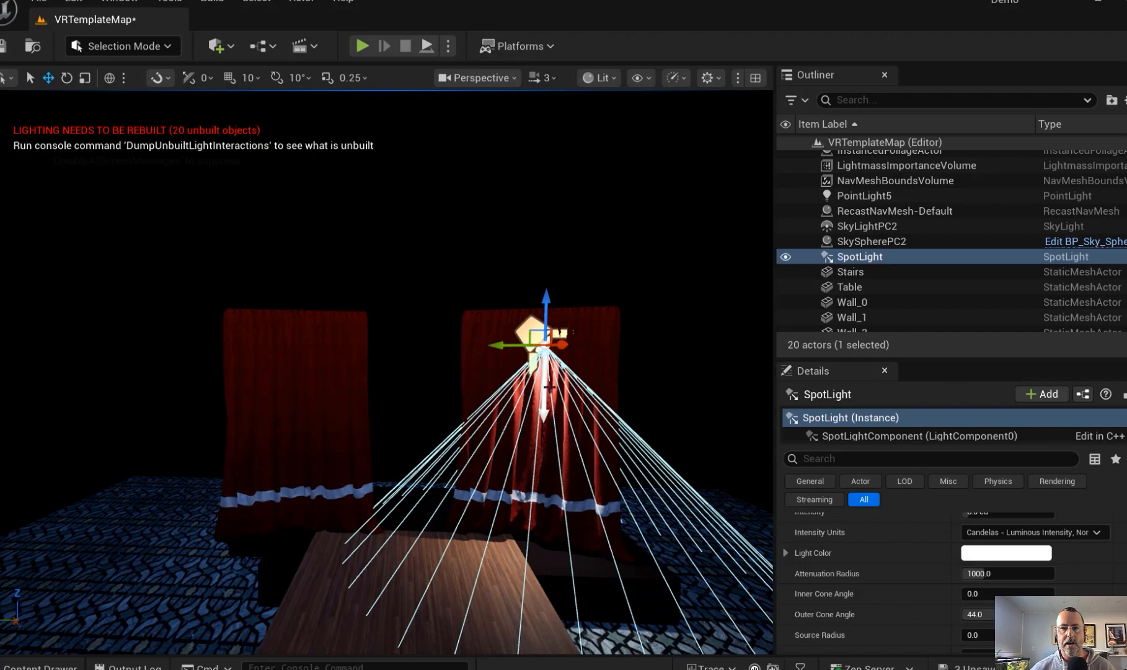
{"action": "left_click_drag", "start_coordinate": [564, 345], "coordinate": [425, 248]}
{"action": "right_click_drag", "start_coordinate": [426, 260], "coordinate": [508, 316]}
{"action": "right_click_drag", "start_coordinate": [589, 453], "coordinate": [484, 438]}
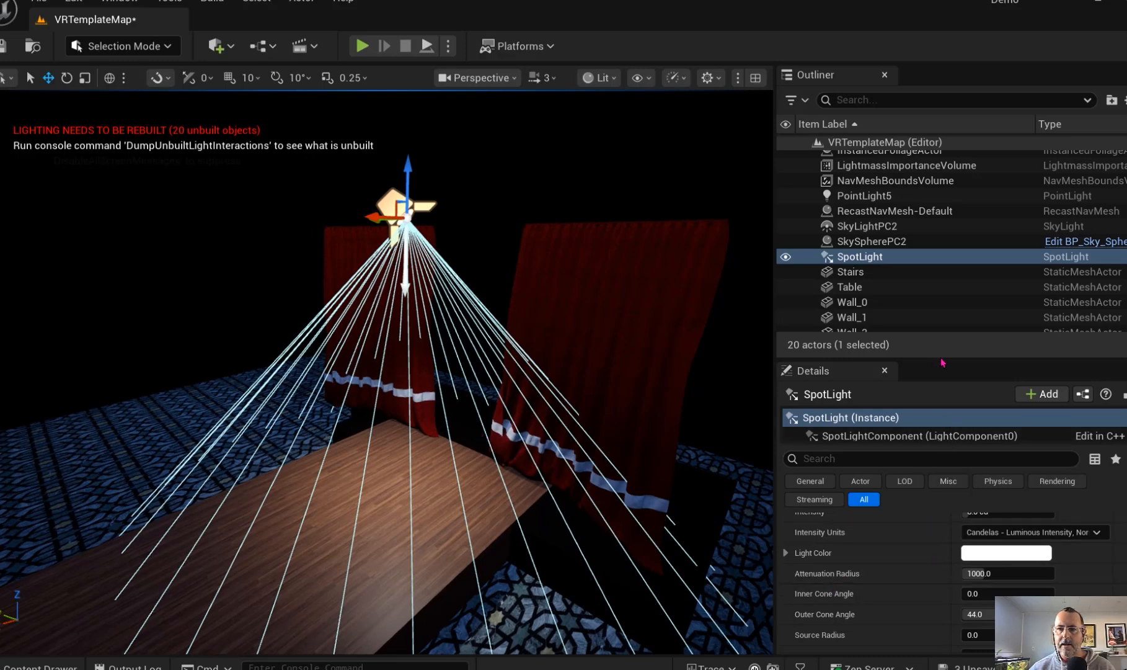
Enlarge the spot light's property area and raise its intensity to about 20.95 cd
{"action": "left_click_drag", "start_coordinate": [940, 359], "coordinate": [940, 160]}
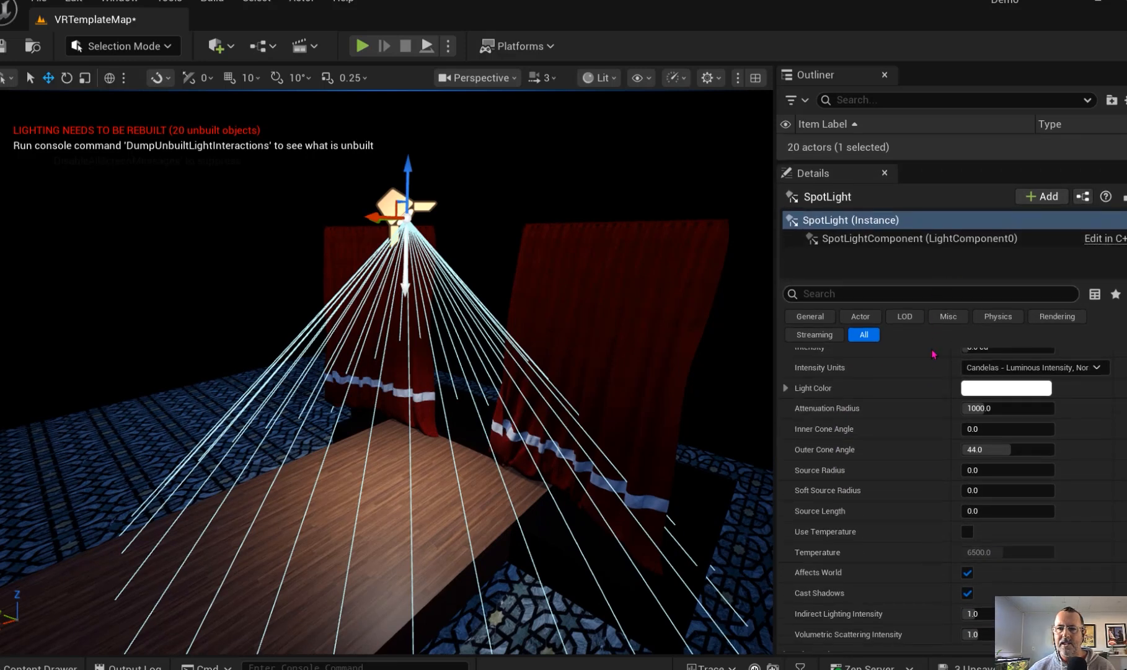
{"action": "scroll", "coordinate": [927, 470], "scroll_direction": "up", "scroll_amount": 4}
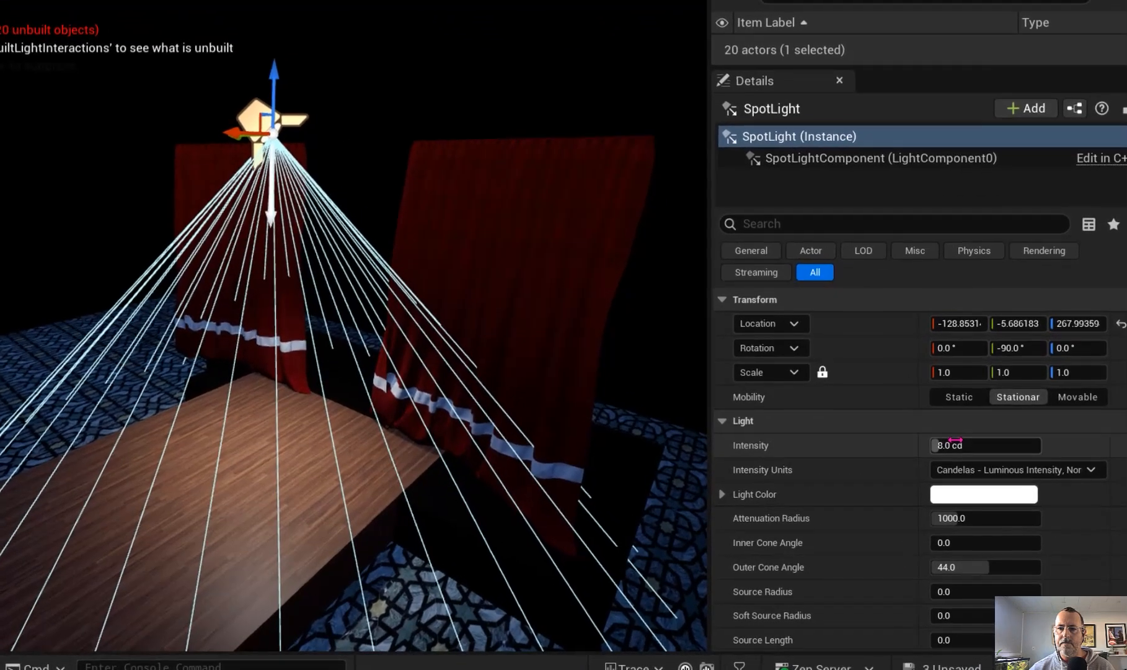
{"action": "left_click_drag", "start_coordinate": [955, 442], "coordinate": [977, 442]}
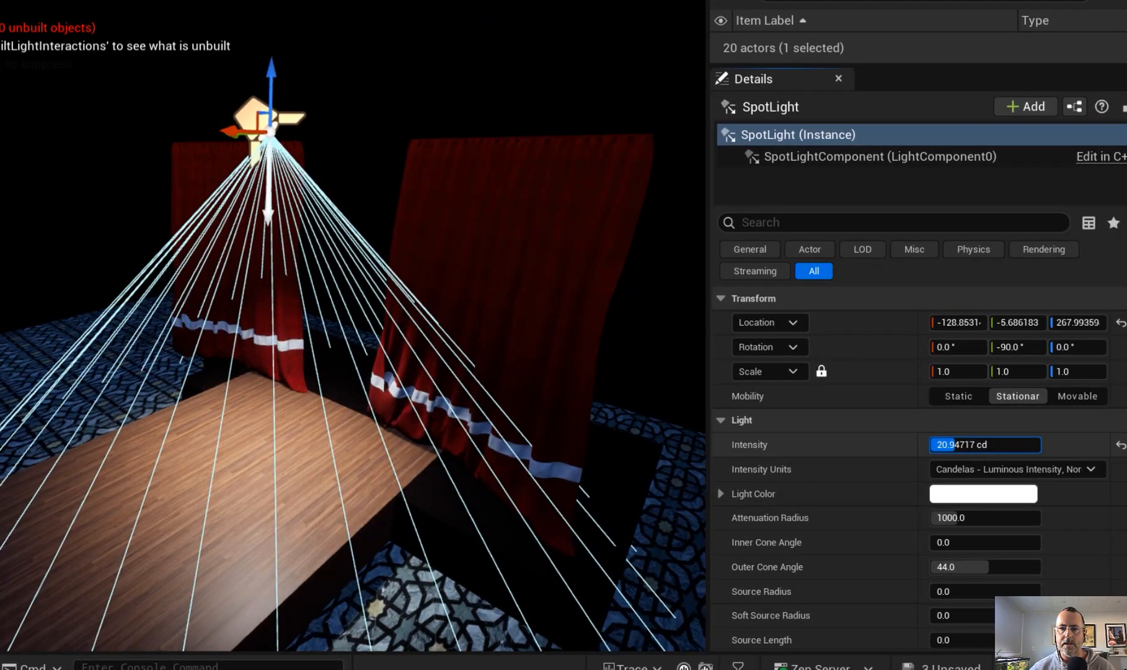
Raise the spot light's intensity to about 37.89 cd and lift the light to about Z 297.7
{"action": "left_click_drag", "start_coordinate": [967, 442], "coordinate": [992, 444]}
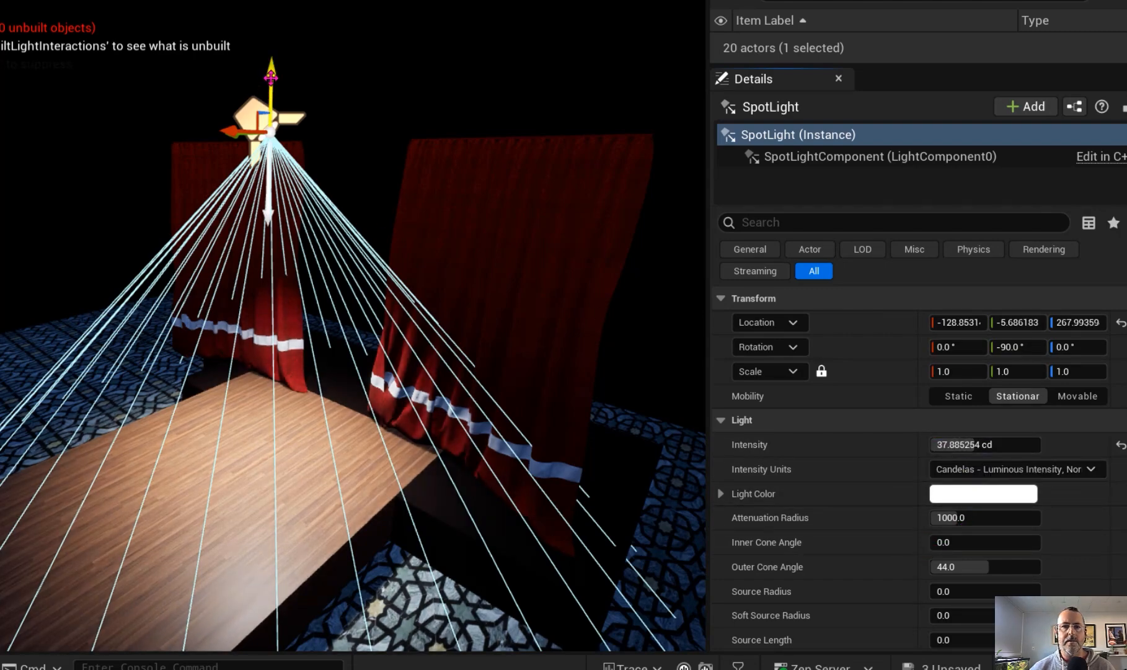
{"action": "left_click_drag", "start_coordinate": [271, 84], "coordinate": [272, 29]}
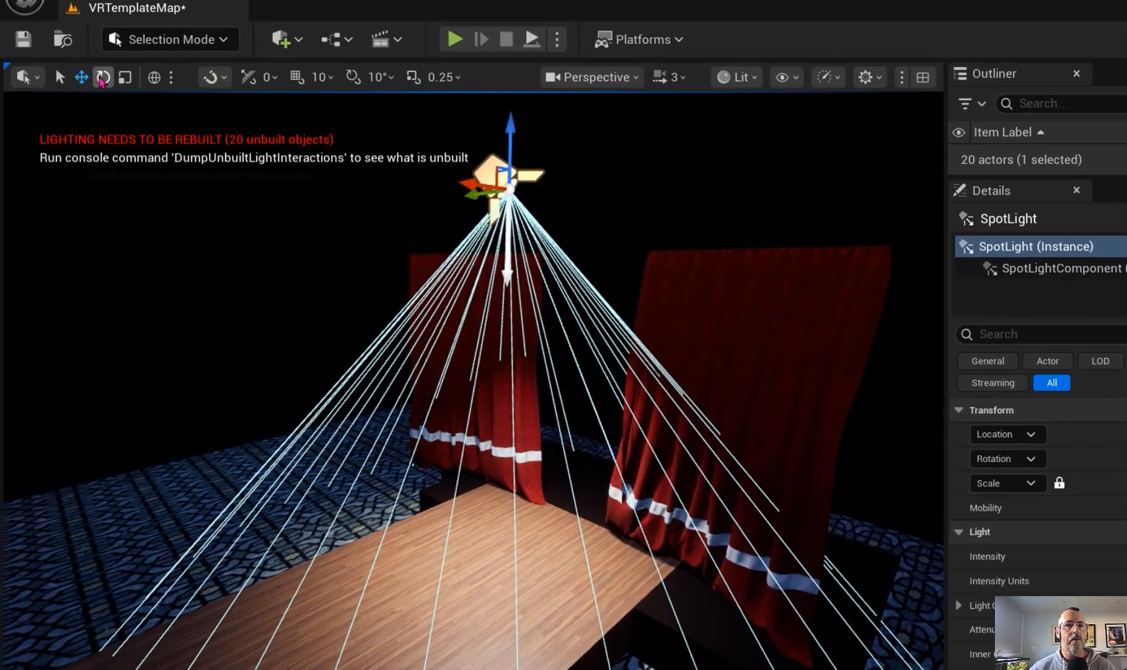
Tilt the spot light toward the curtains to about -75.2° and shift it away from them to about X -63
{"action": "left_click", "coordinate": [103, 78]}
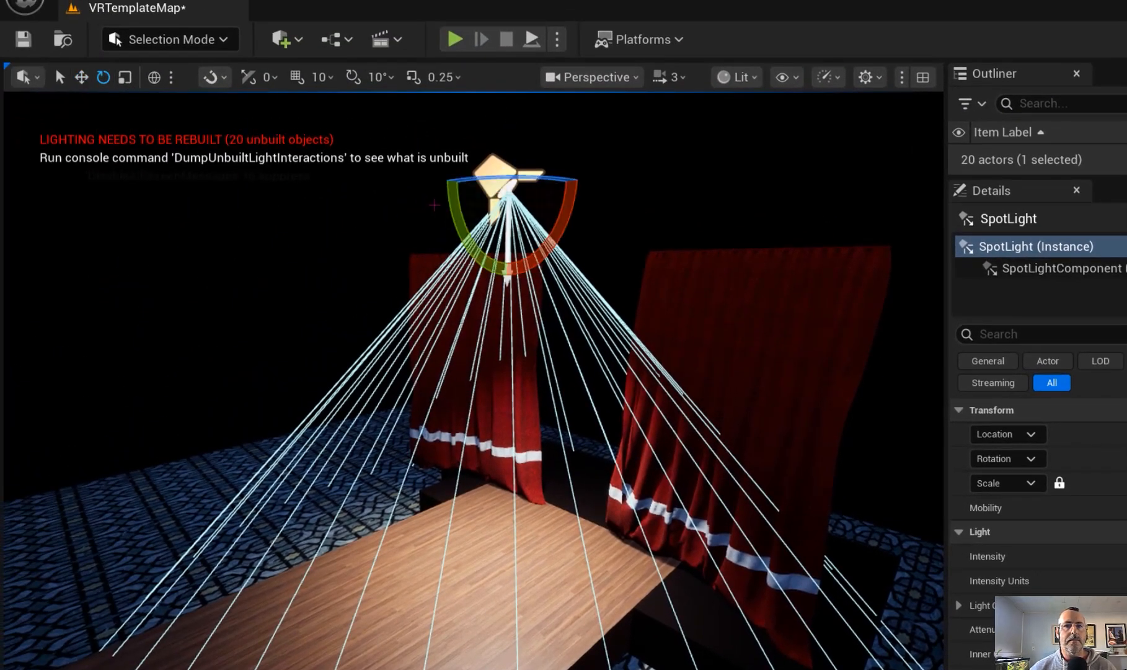
{"action": "mouse_move", "coordinate": [453, 214]}
{"action": "left_mouse_down"}
{"action": "mouse_move", "coordinate": [460, 248]}
{"action": "mouse_move", "coordinate": [460, 204]}
{"action": "left_mouse_up"}
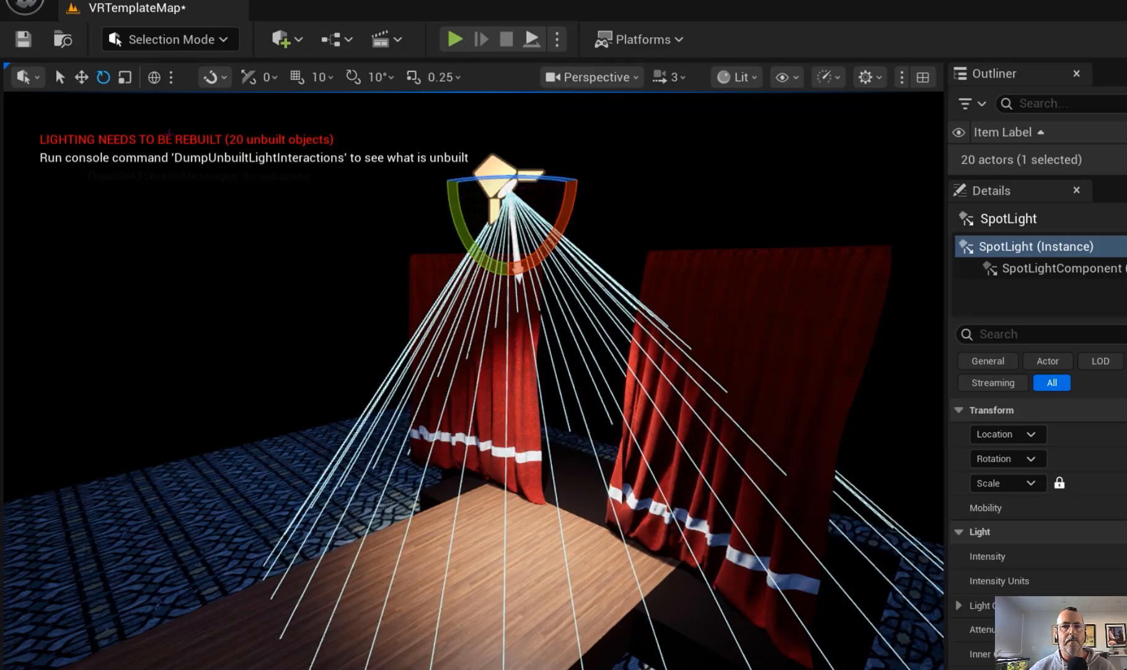
{"action": "left_click", "coordinate": [81, 77]}
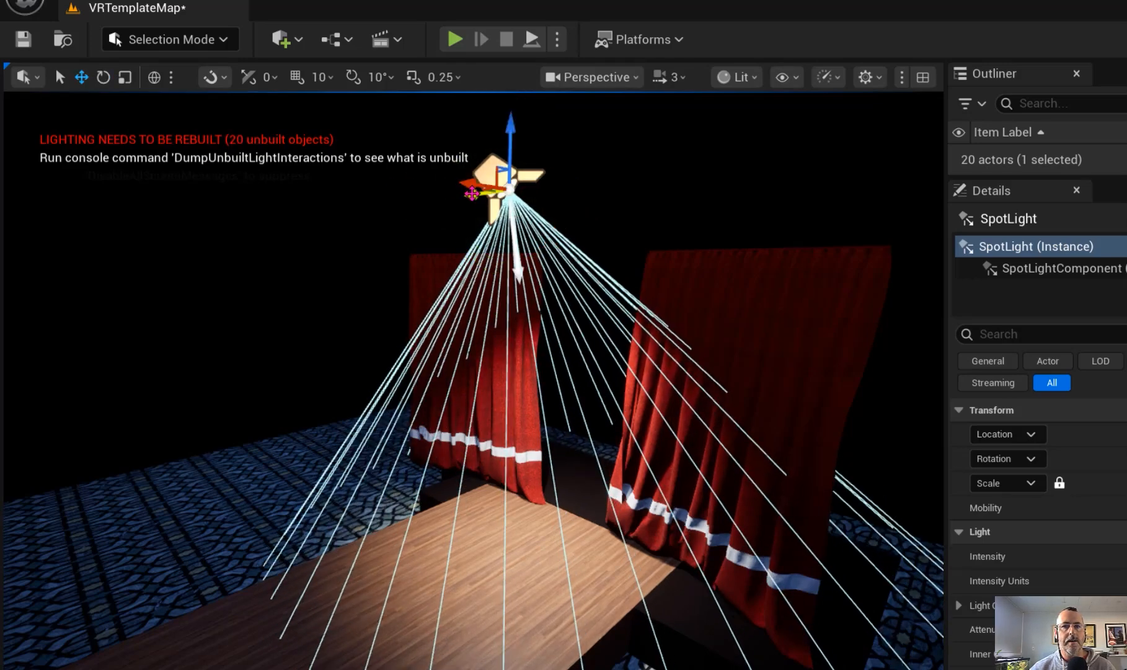
{"action": "left_click_drag", "start_coordinate": [472, 194], "coordinate": [356, 184]}
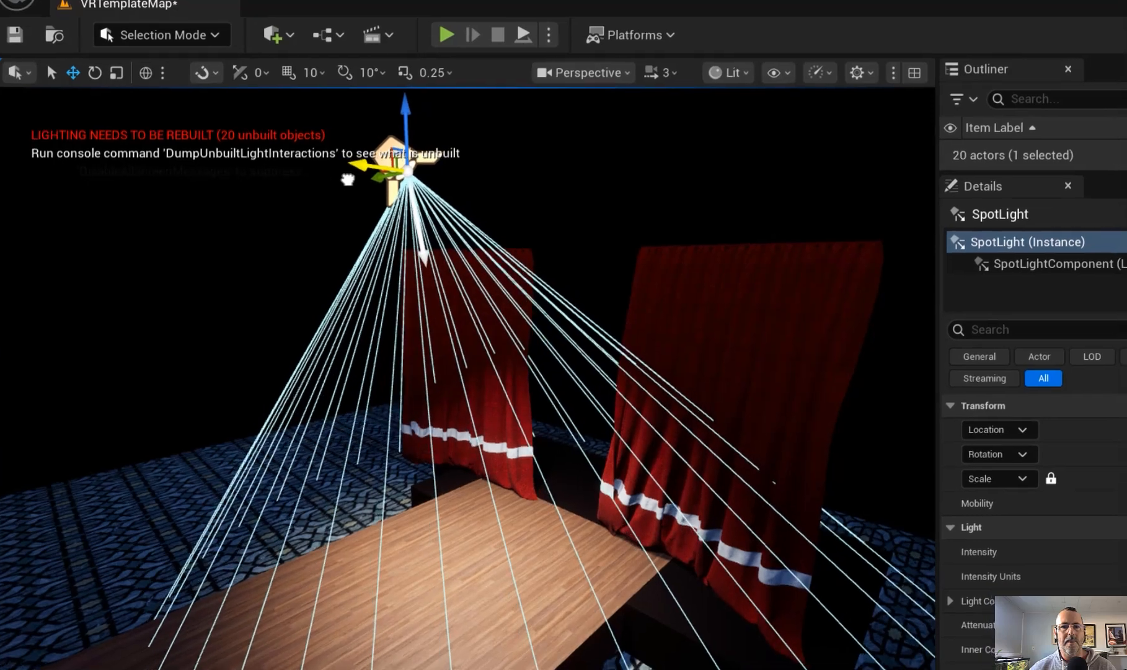
{"action": "key", "text": "e"}
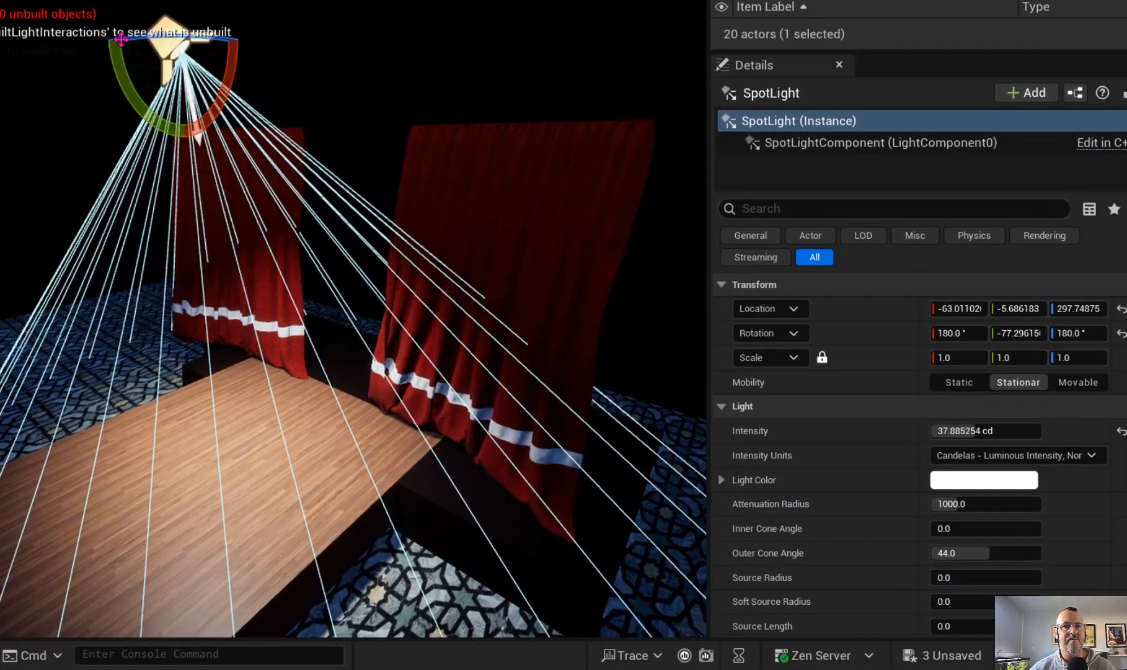
{"action": "left_click_drag", "start_coordinate": [115, 51], "coordinate": [104, 44]}
Set the spot light's attenuation radius to about 474 and its inner cone angle to about 22.24
{"action": "scroll", "coordinate": [870, 481], "scroll_direction": "down", "scroll_amount": 3}
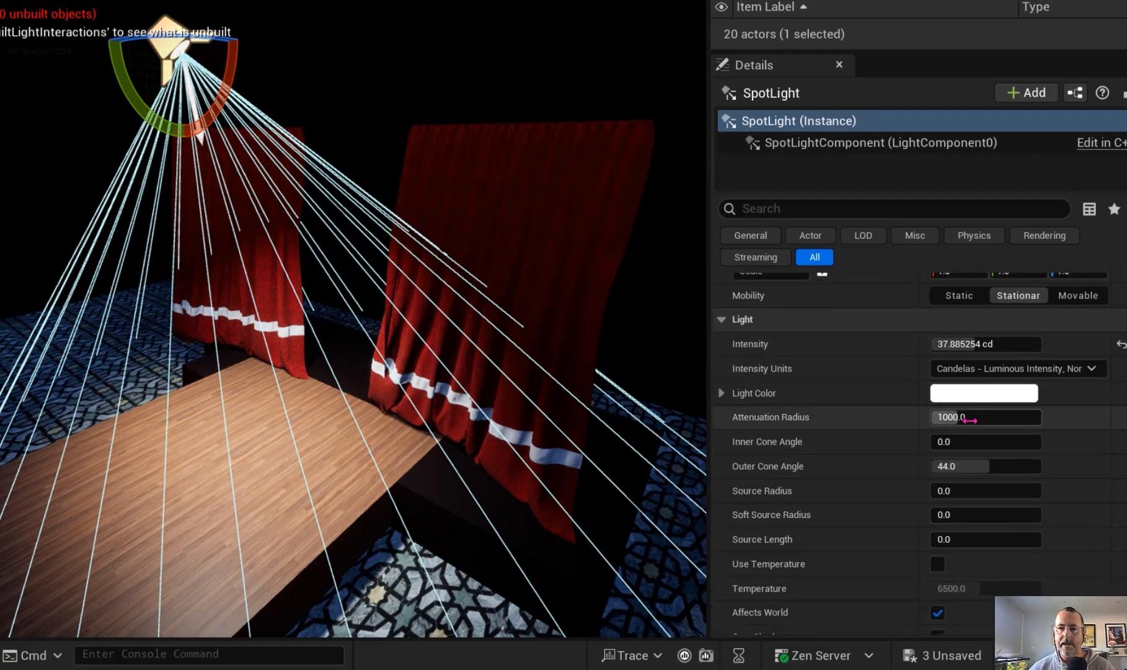
{"action": "left_click_drag", "start_coordinate": [969, 417], "coordinate": [1005, 417]}
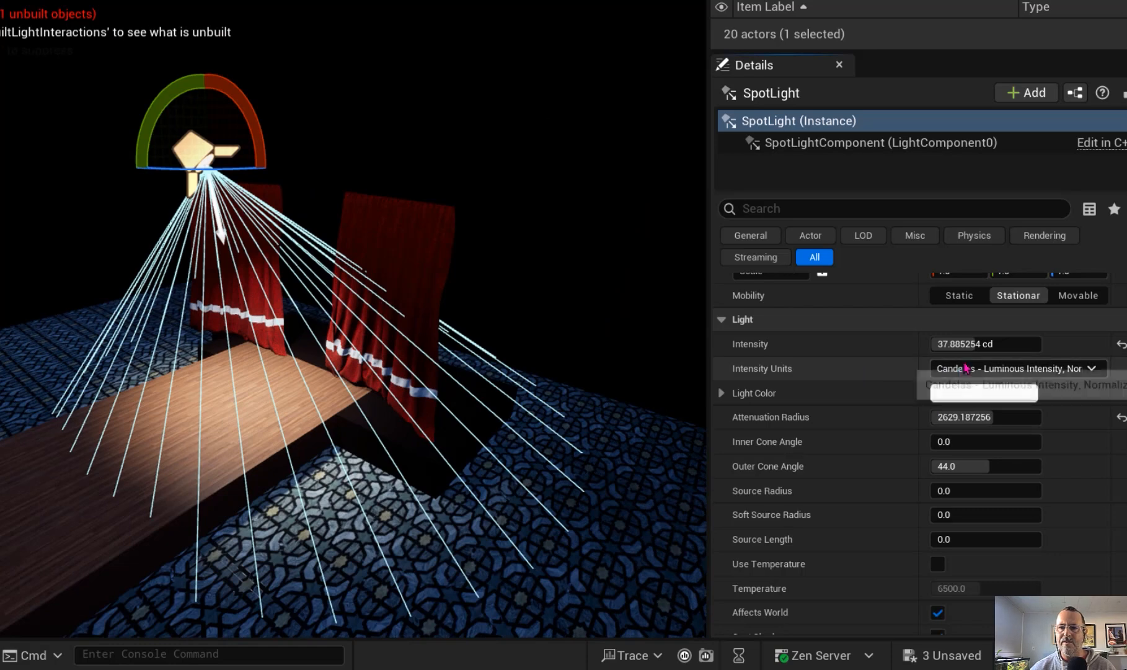
{"action": "left_click", "coordinate": [971, 417]}
{"action": "left_click_drag", "start_coordinate": [995, 417], "coordinate": [939, 417]}
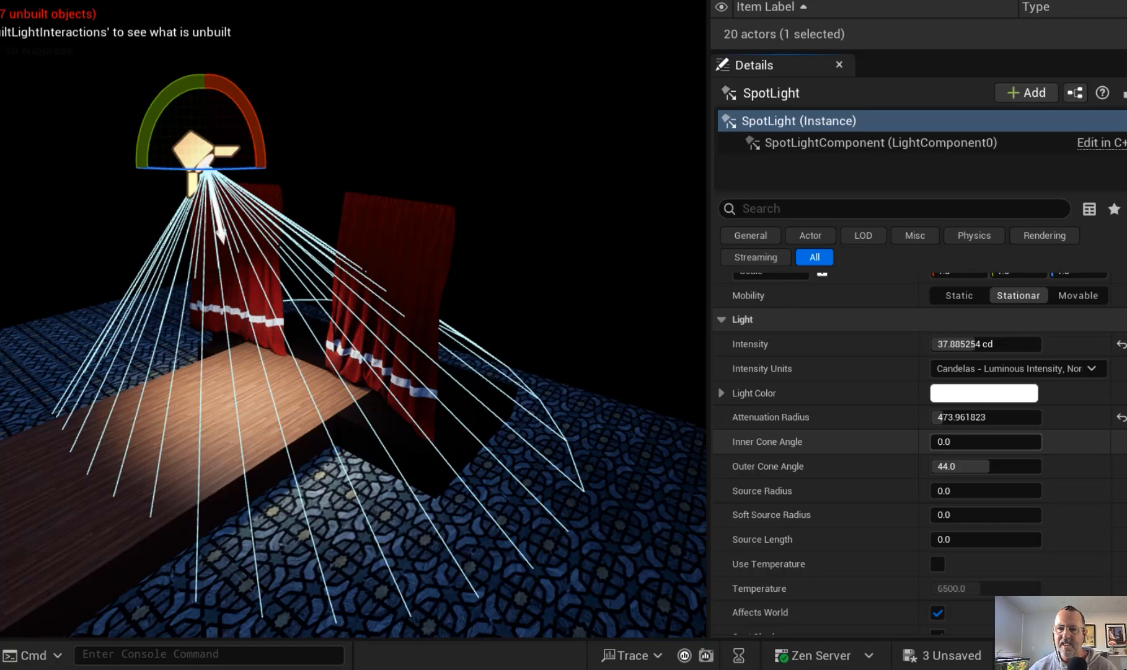
{"action": "mouse_move", "coordinate": [939, 441]}
{"action": "left_mouse_down"}
{"action": "mouse_move", "coordinate": [977, 441]}
{"action": "mouse_move", "coordinate": [953, 441]}
{"action": "left_mouse_up"}
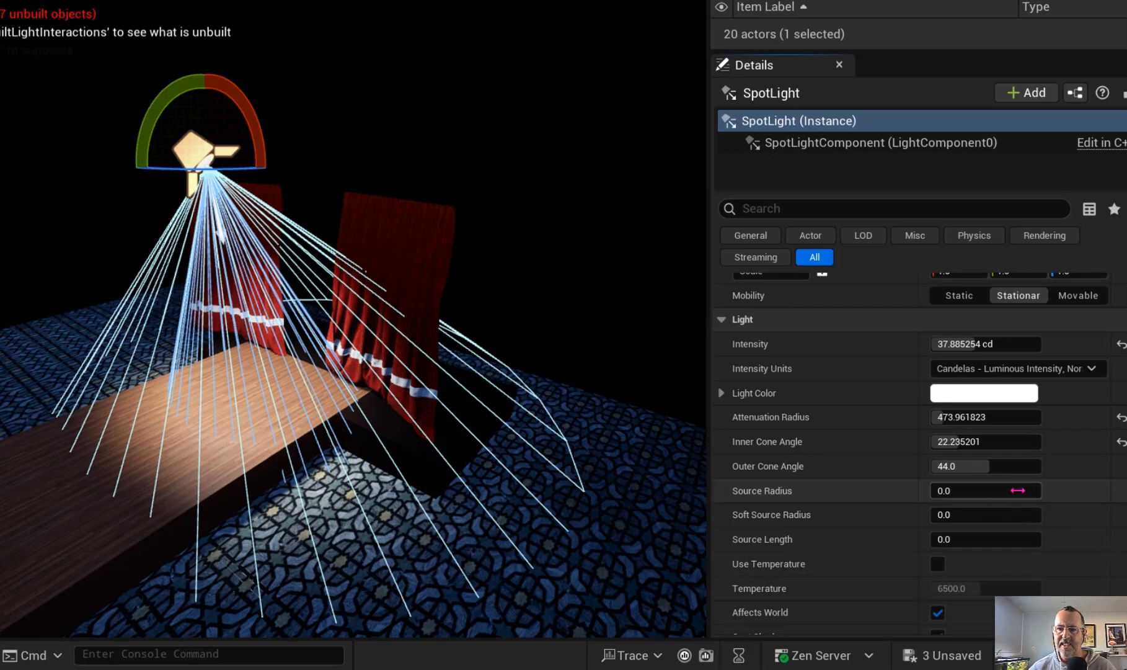
Set the spot light's source radius to about 70.4 and its indirect lighting intensity to about 1.21
{"action": "mouse_move", "coordinate": [1017, 490]}
{"action": "left_mouse_down"}
{"action": "mouse_move", "coordinate": [1061, 491]}
{"action": "mouse_move", "coordinate": [1023, 491]}
{"action": "left_mouse_up"}
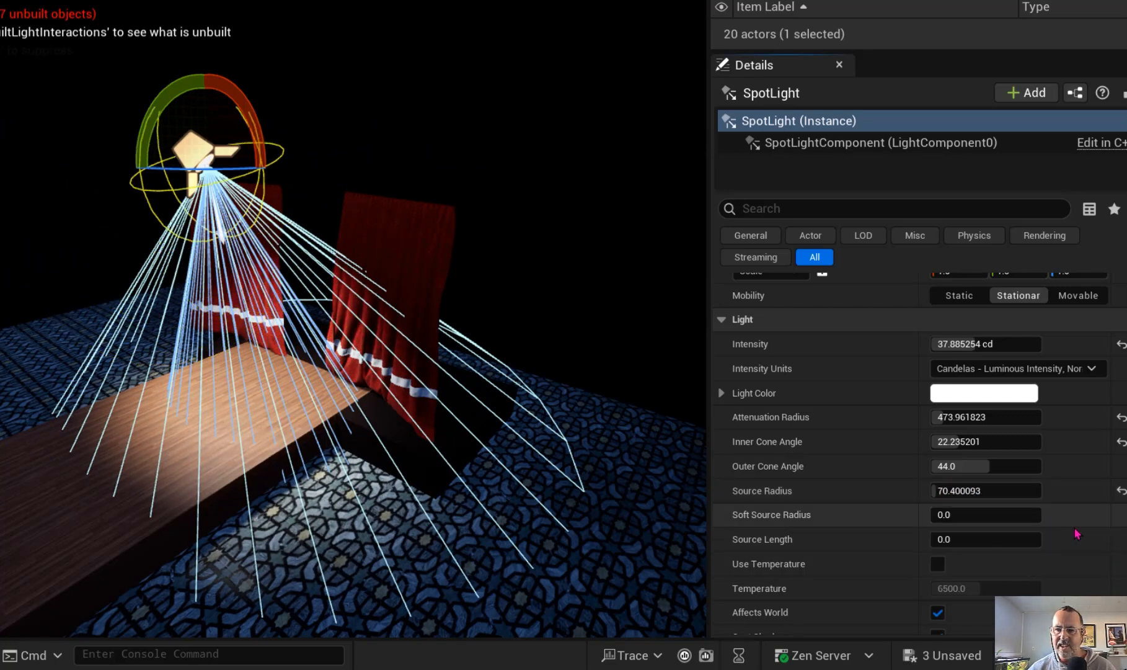
{"action": "scroll", "coordinate": [1076, 536], "scroll_direction": "down", "scroll_amount": 5}
{"action": "scroll", "coordinate": [1076, 538], "scroll_direction": "down", "scroll_amount": 2}
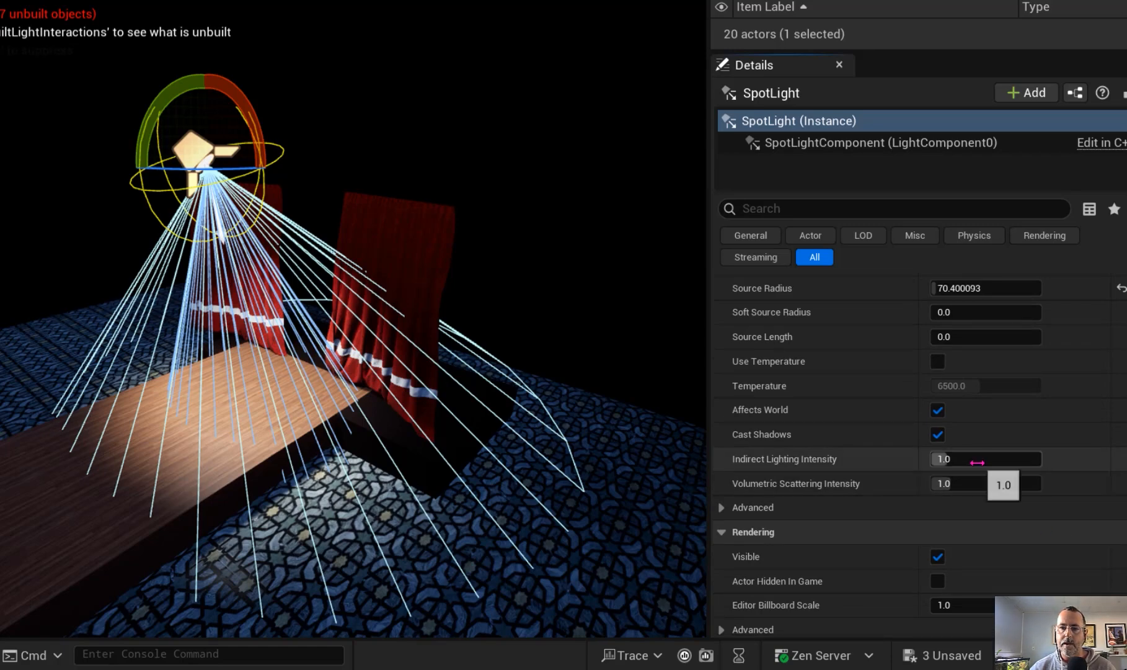
{"action": "left_click", "coordinate": [949, 459]}
{"action": "left_click_drag", "start_coordinate": [950, 458], "coordinate": [960, 459]}
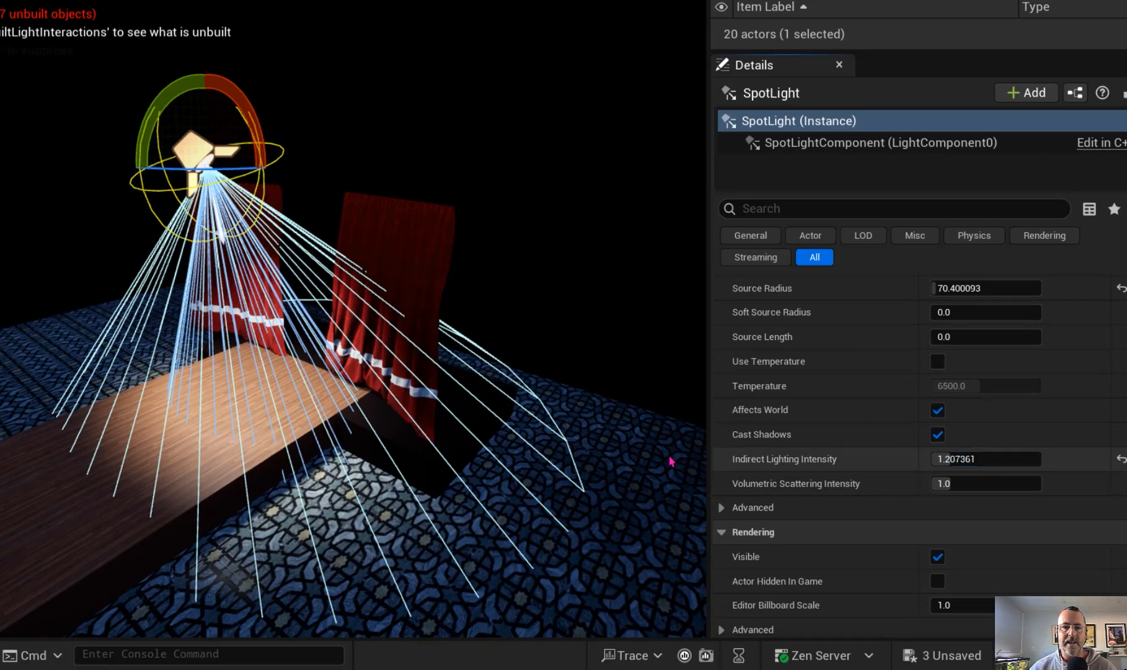
{"action": "scroll", "coordinate": [669, 477], "scroll_direction": "down", "scroll_amount": 3}
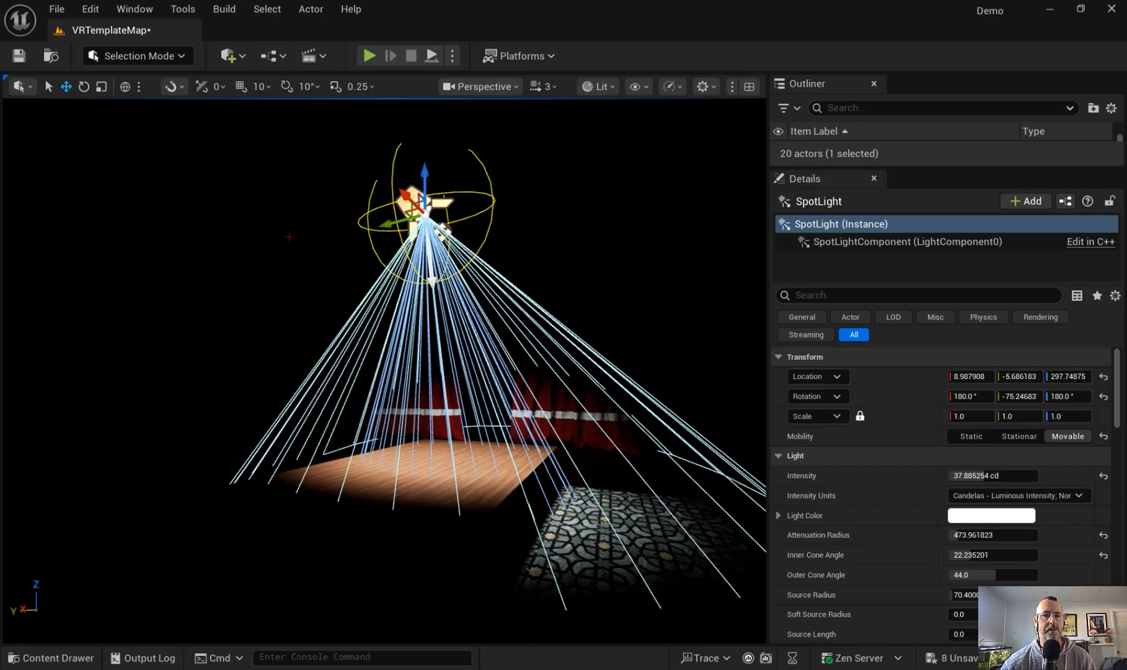
{"action": "left_click", "coordinate": [221, 10]}
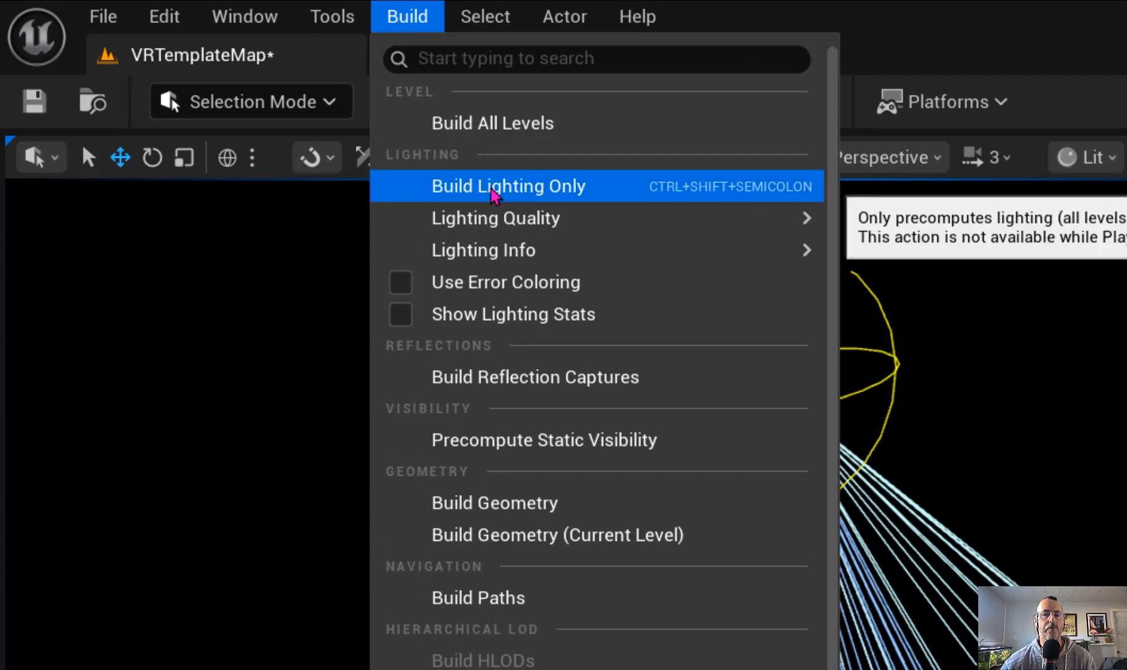
{"action": "left_click", "coordinate": [1014, 46]}
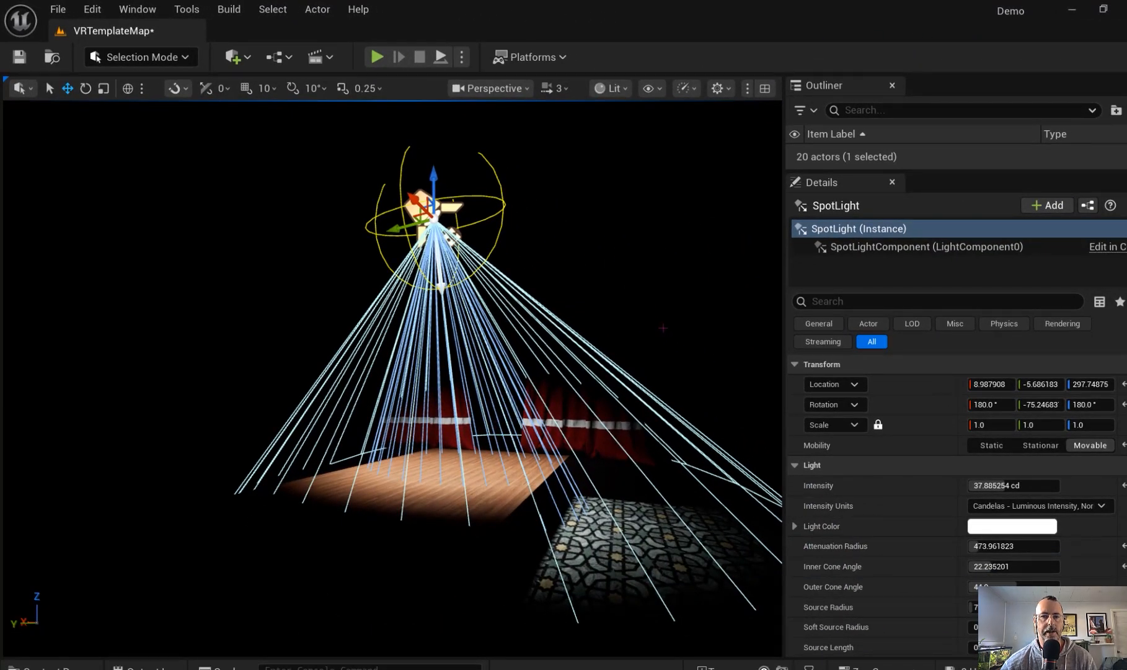
{"action": "left_click_drag", "start_coordinate": [663, 327], "coordinate": [680, 357], "text": "alt"}
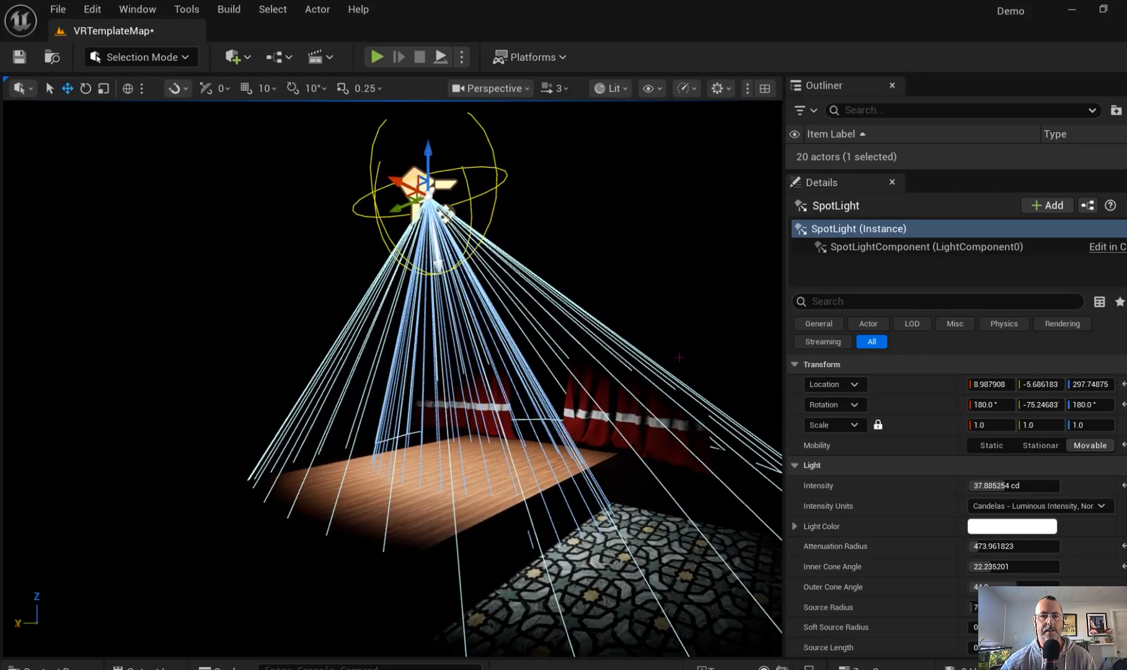
{"action": "left_click", "coordinate": [680, 357]}
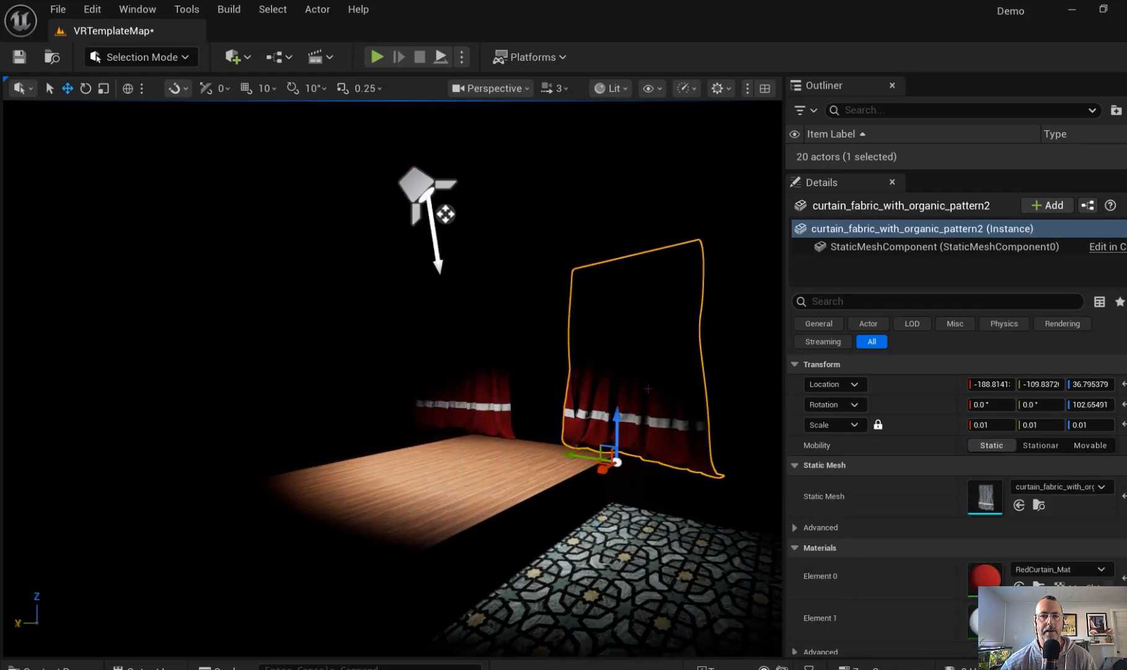
{"action": "left_click", "coordinate": [445, 214]}
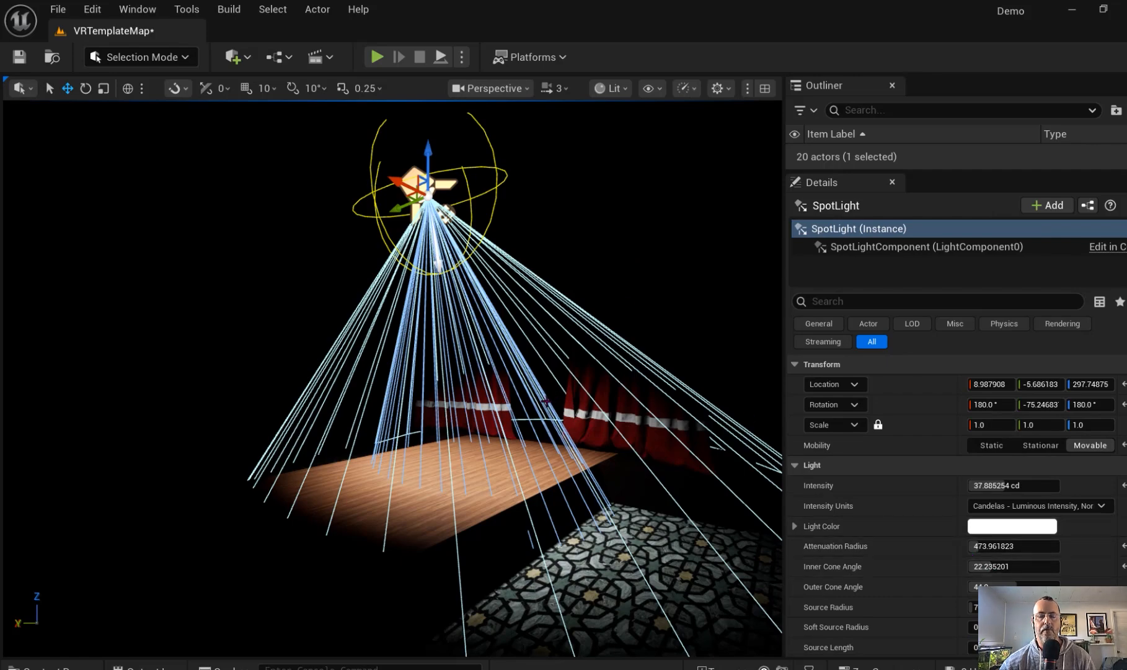
Add a Point Light and place it beside the runway near the red side wall, at about X -87.3, Y 325.3, Z 134.1
{"action": "right_click_drag", "start_coordinate": [436, 400], "coordinate": [310, 397]}
{"action": "left_click", "coordinate": [244, 59]}
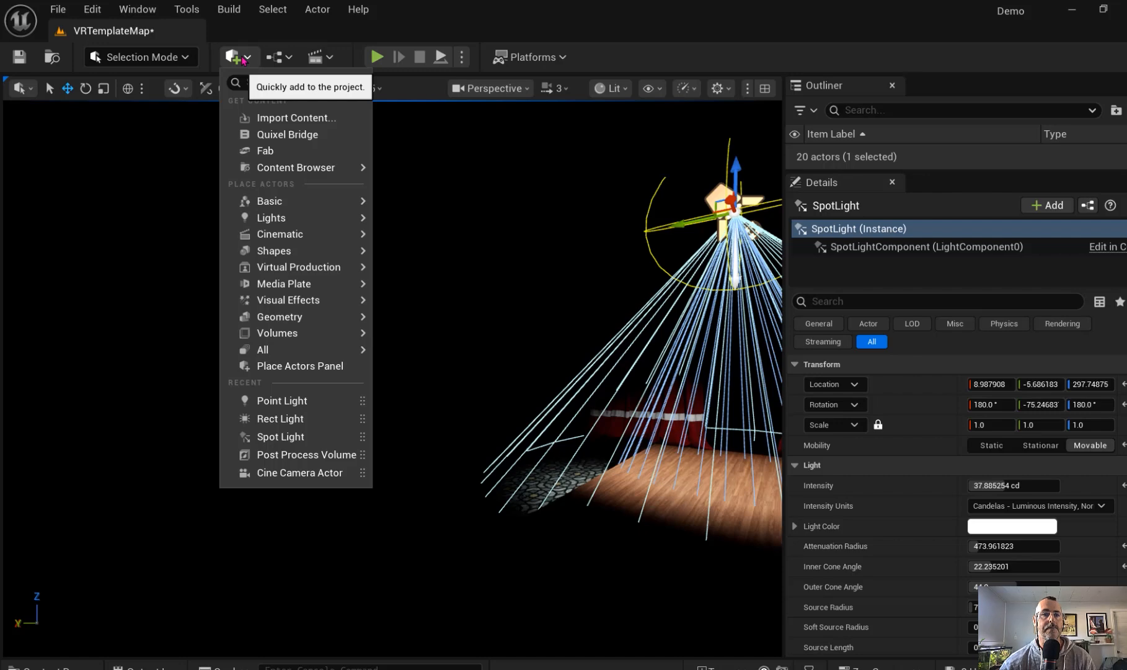
{"action": "mouse_move", "coordinate": [271, 218]}
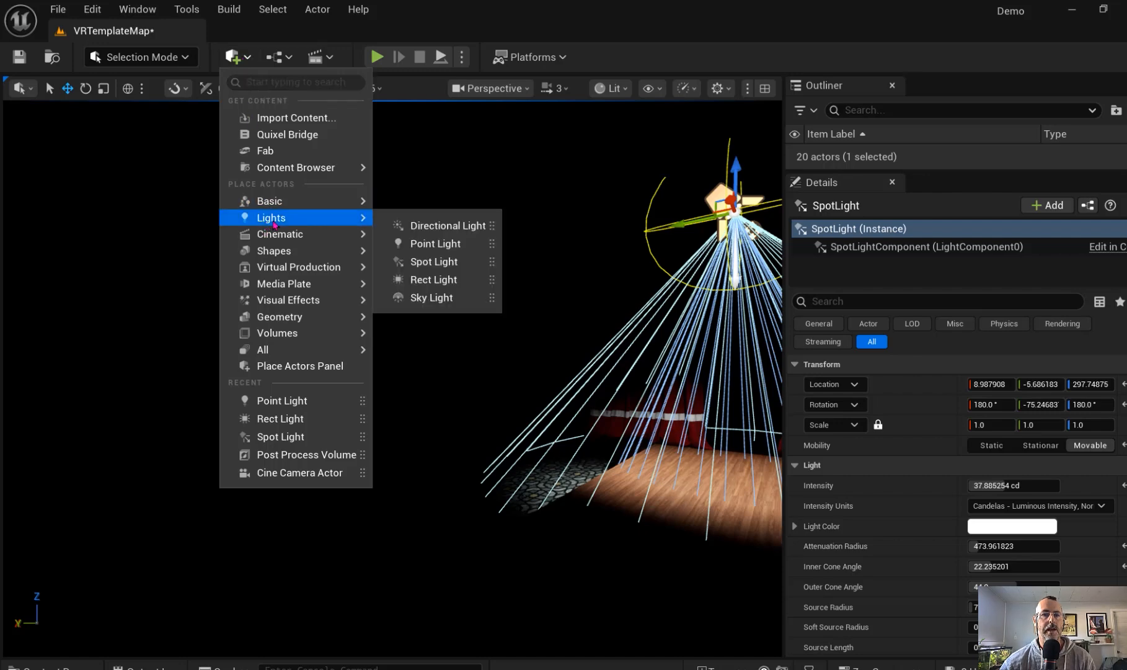
{"action": "left_click", "coordinate": [439, 243]}
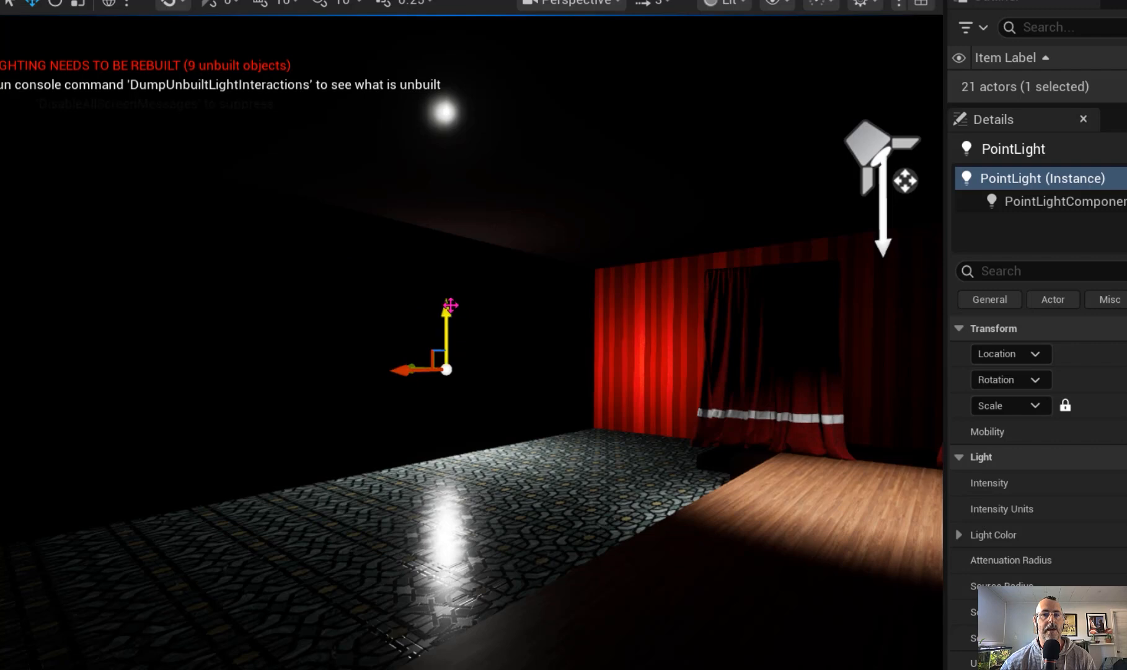
{"action": "left_click_drag", "start_coordinate": [412, 368], "coordinate": [509, 378]}
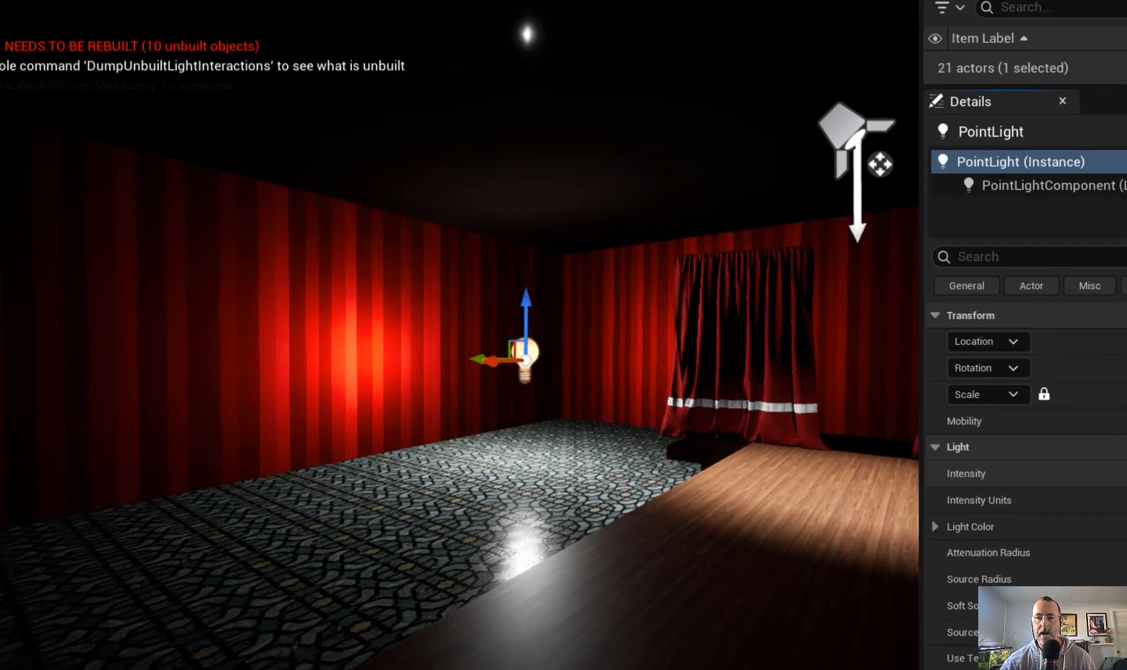
Set the point light's intensity to 2 cd and move it toward the curtain wall to about X -201.6
{"action": "left_click", "coordinate": [964, 350]}
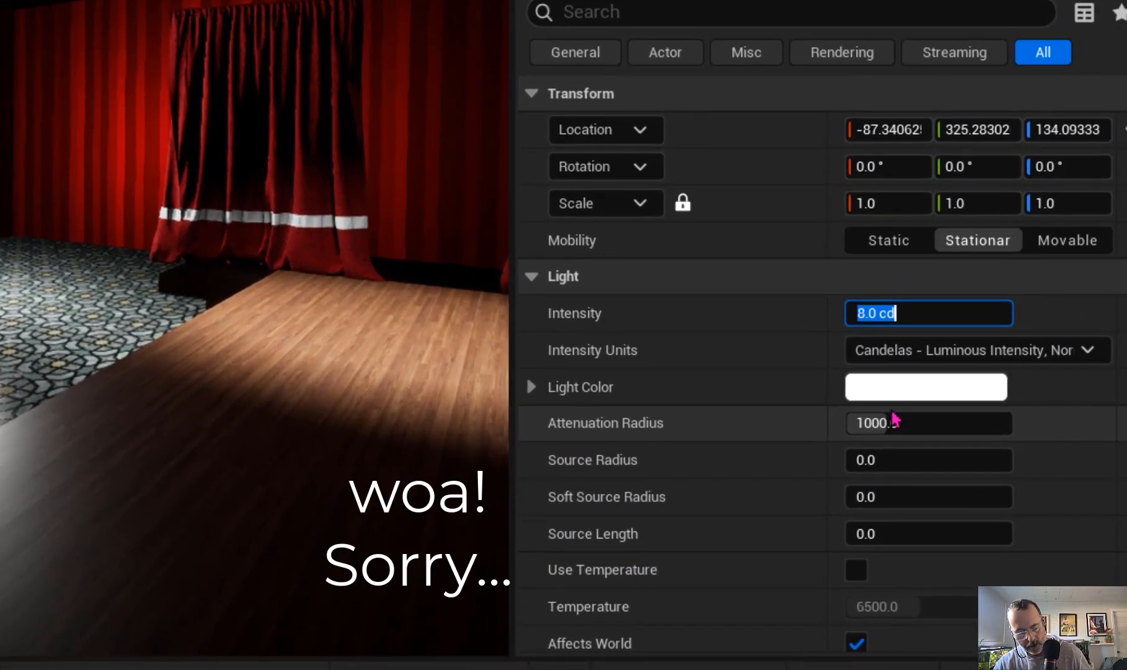
{"action": "type", "text": "2"}
{"action": "key", "text": "Return"}
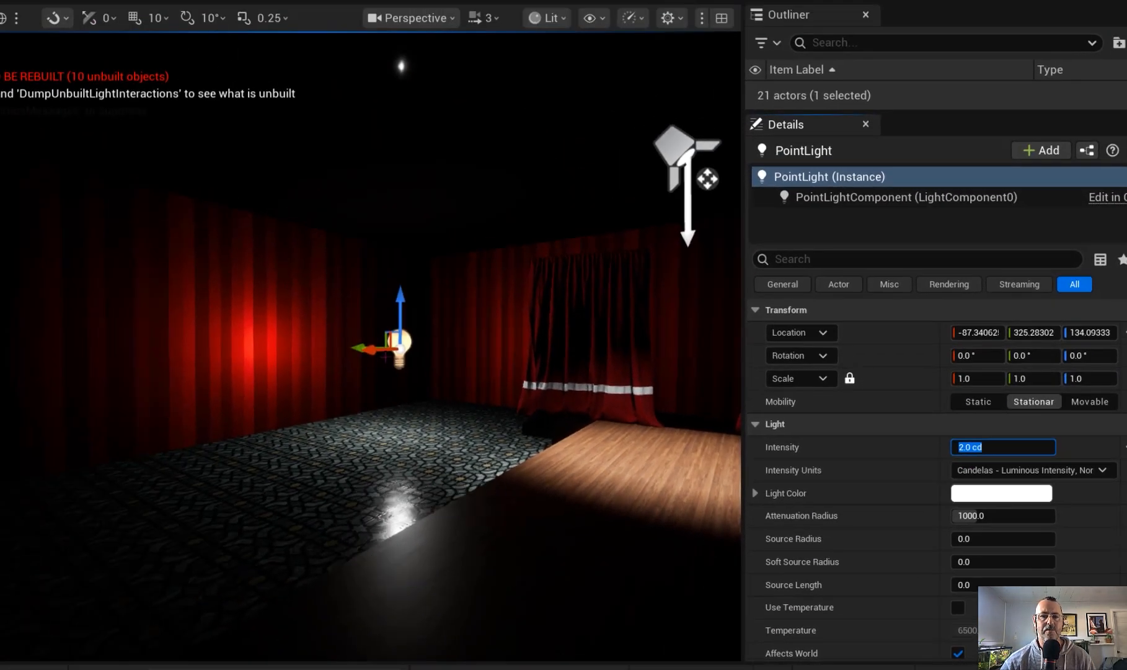
{"action": "left_click_drag", "start_coordinate": [372, 349], "coordinate": [410, 348]}
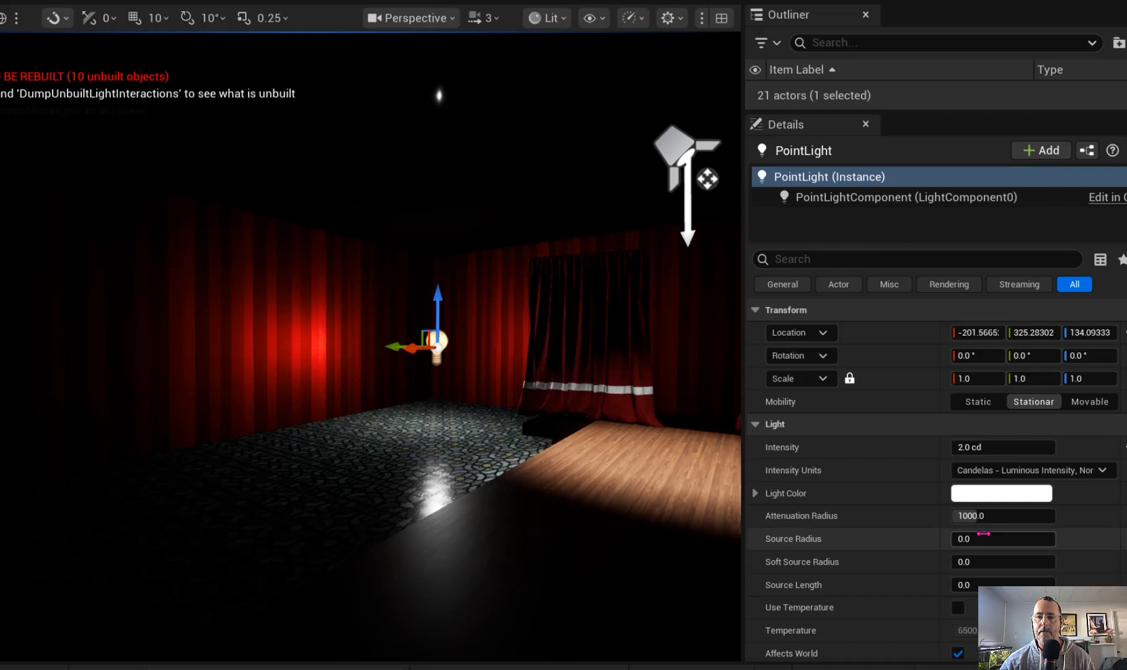
Set the point light's intensity to 1.5 cd, attenuation radius to about 379.3, source radius to about 121.6 and soft source radius to about 204.8
{"action": "left_click_drag", "start_coordinate": [994, 519], "coordinate": [992, 562]}
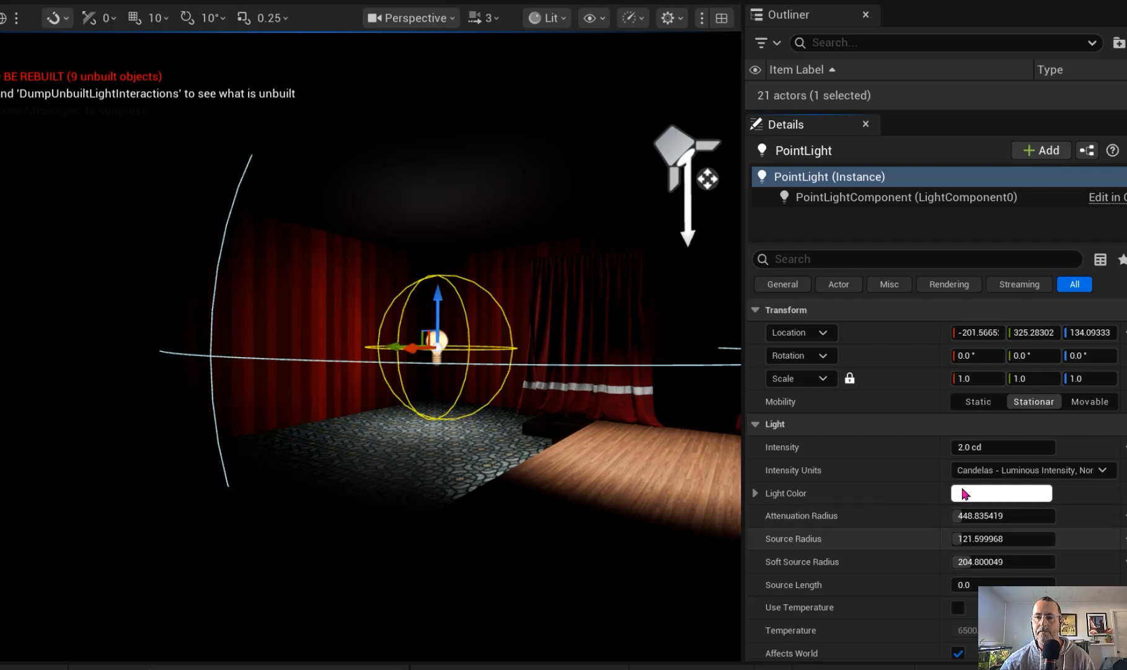
{"action": "left_click", "coordinate": [979, 447]}
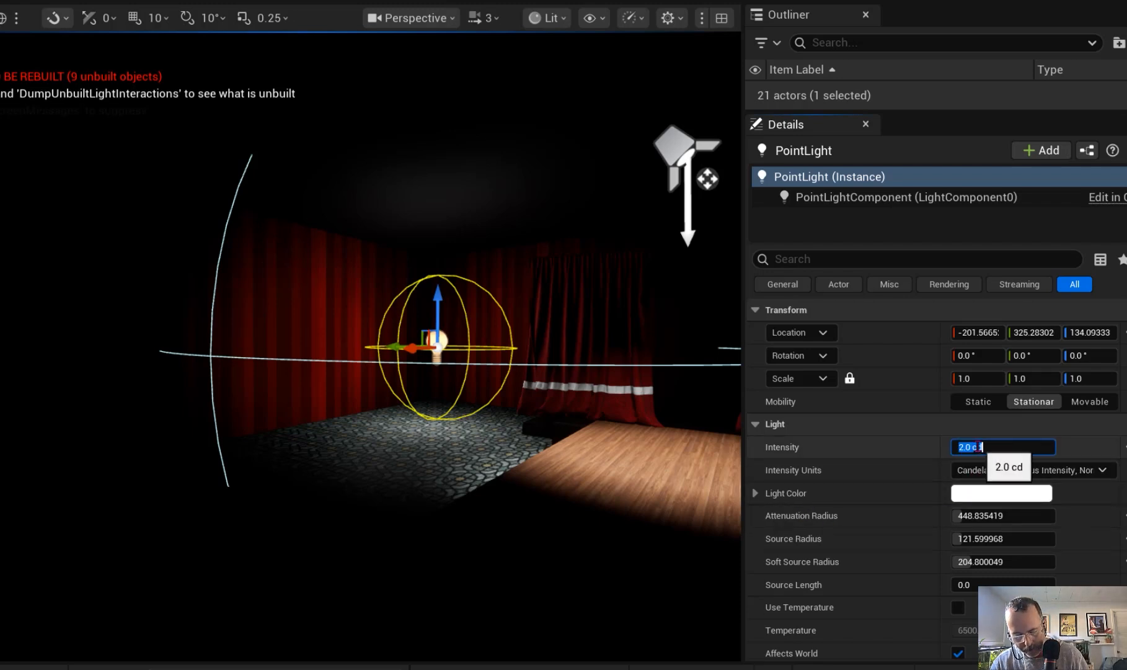
{"action": "type", "text": "1"}
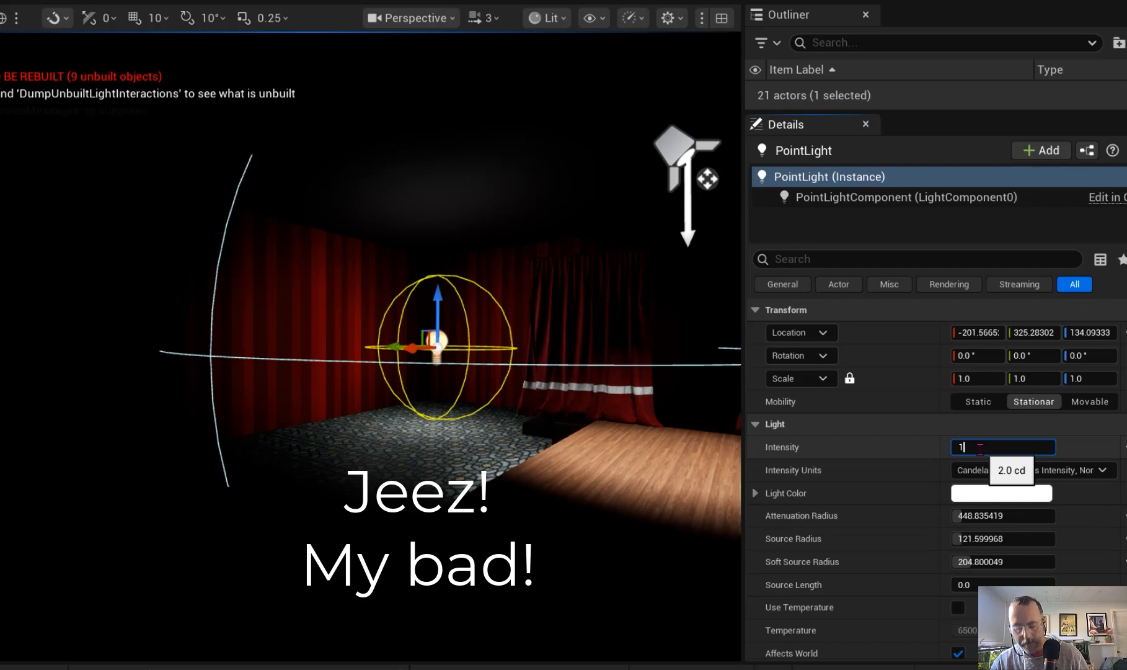
{"action": "type", "text": ".5"}
{"action": "key", "text": "Return"}
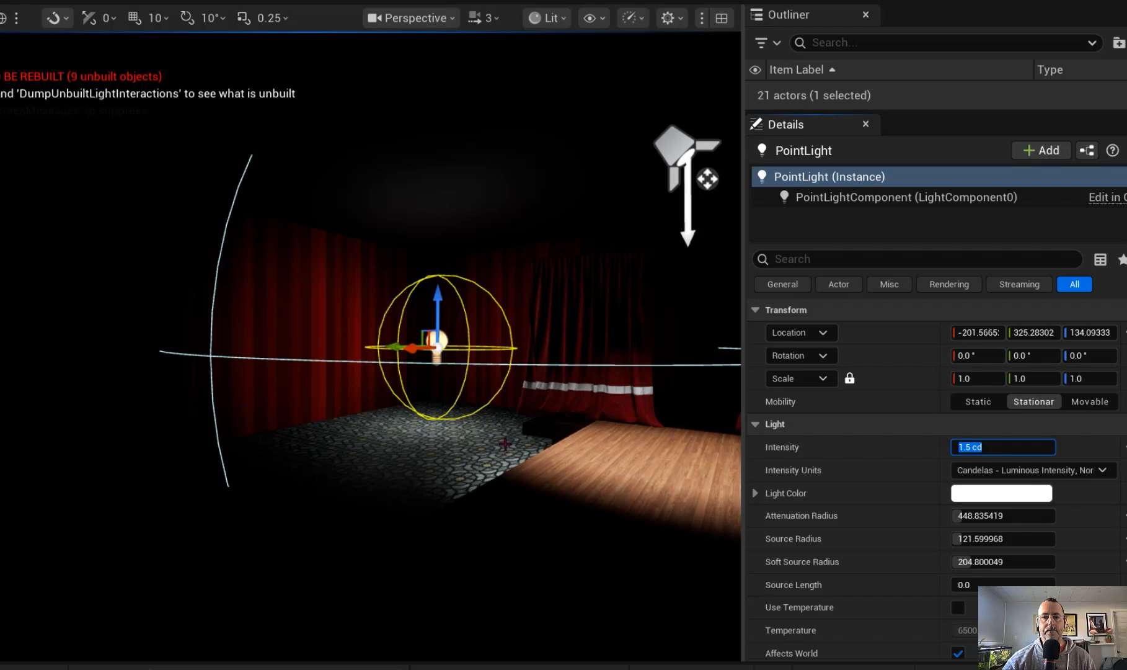
{"action": "right_click_drag", "start_coordinate": [505, 444], "coordinate": [508, 445]}
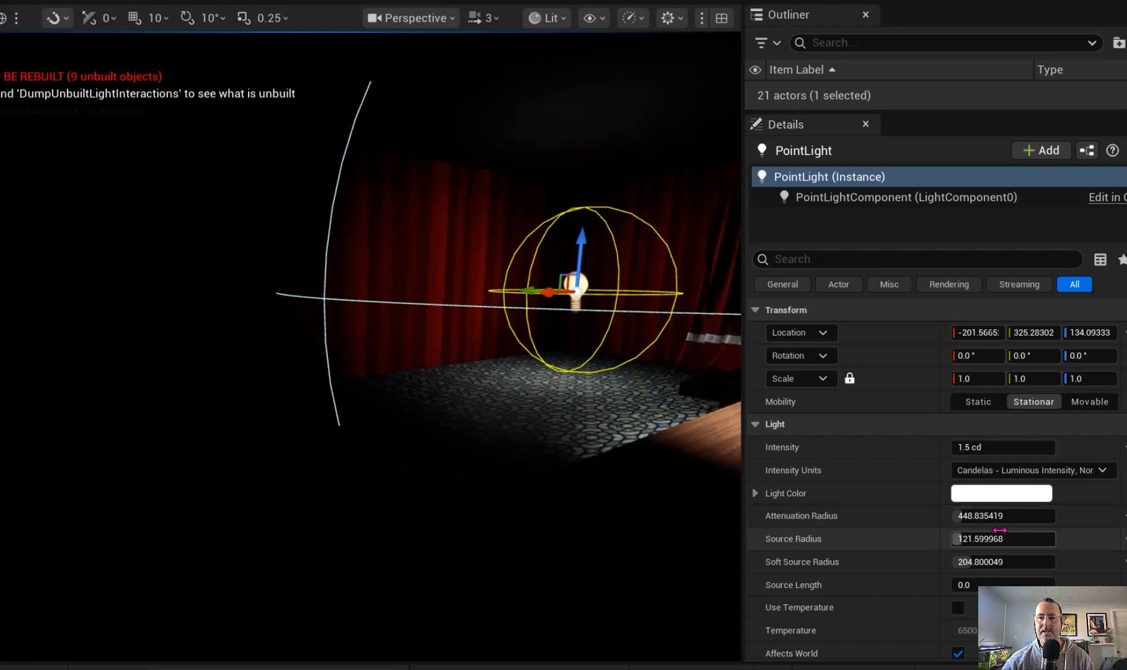
{"action": "left_click_drag", "start_coordinate": [1006, 517], "coordinate": [970, 516]}
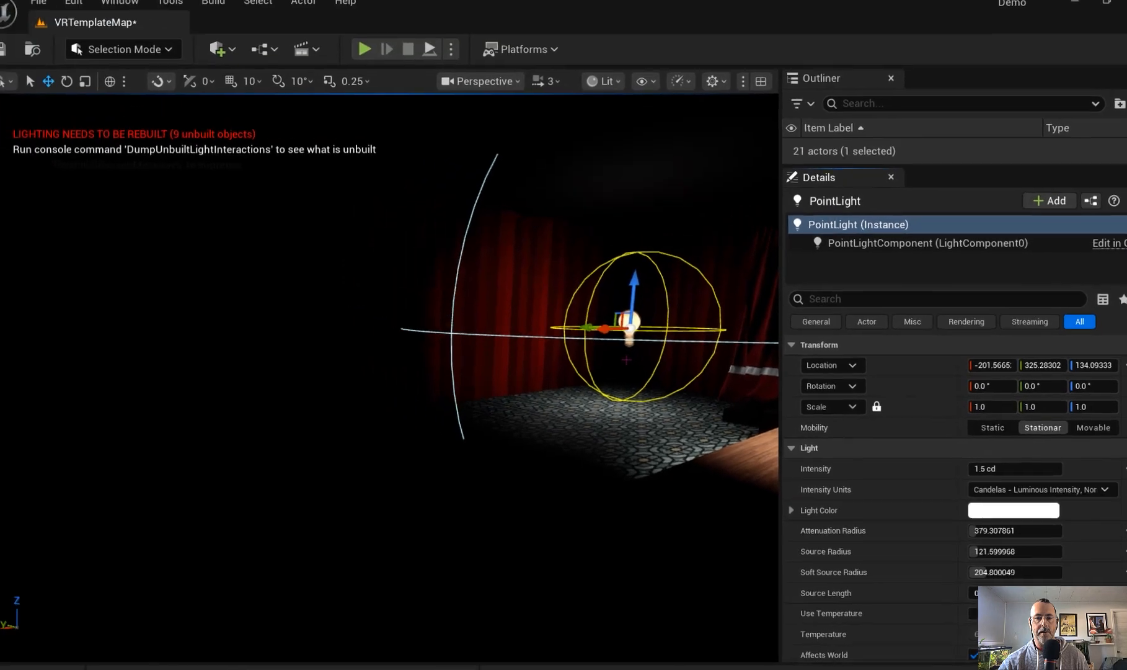
Duplicate the point light, place the copy farther along the red side wall away from the curtains, and reselect the original light
{"action": "key", "text": "ctrl+d"}
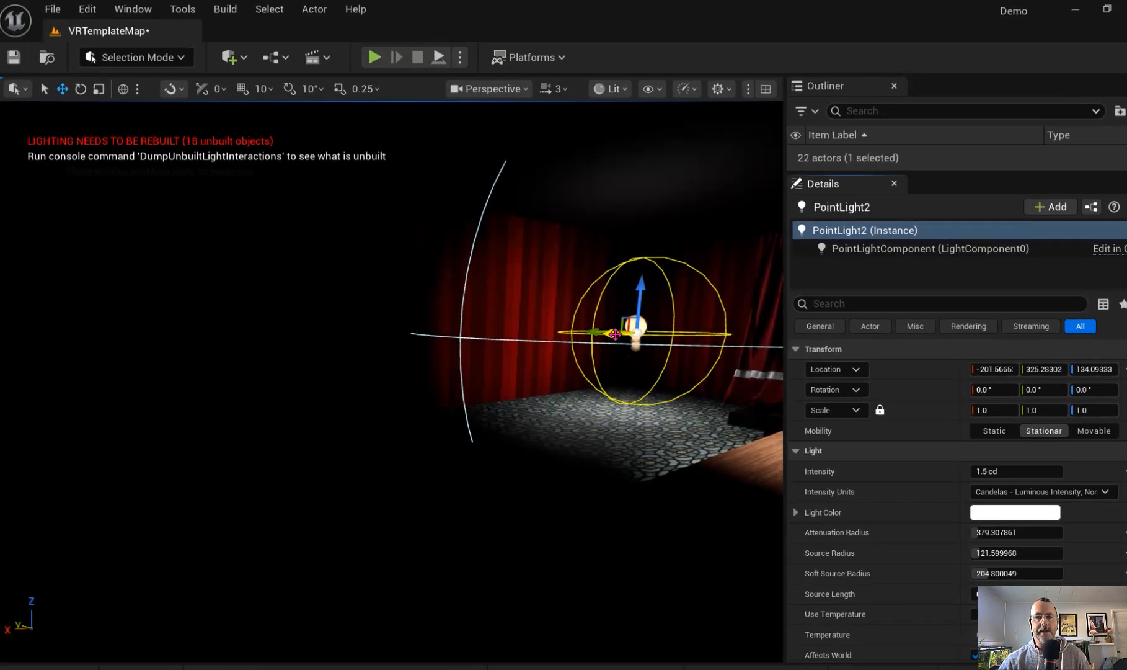
{"action": "left_click_drag", "start_coordinate": [615, 334], "coordinate": [114, 385]}
{"action": "left_click", "coordinate": [638, 327]}
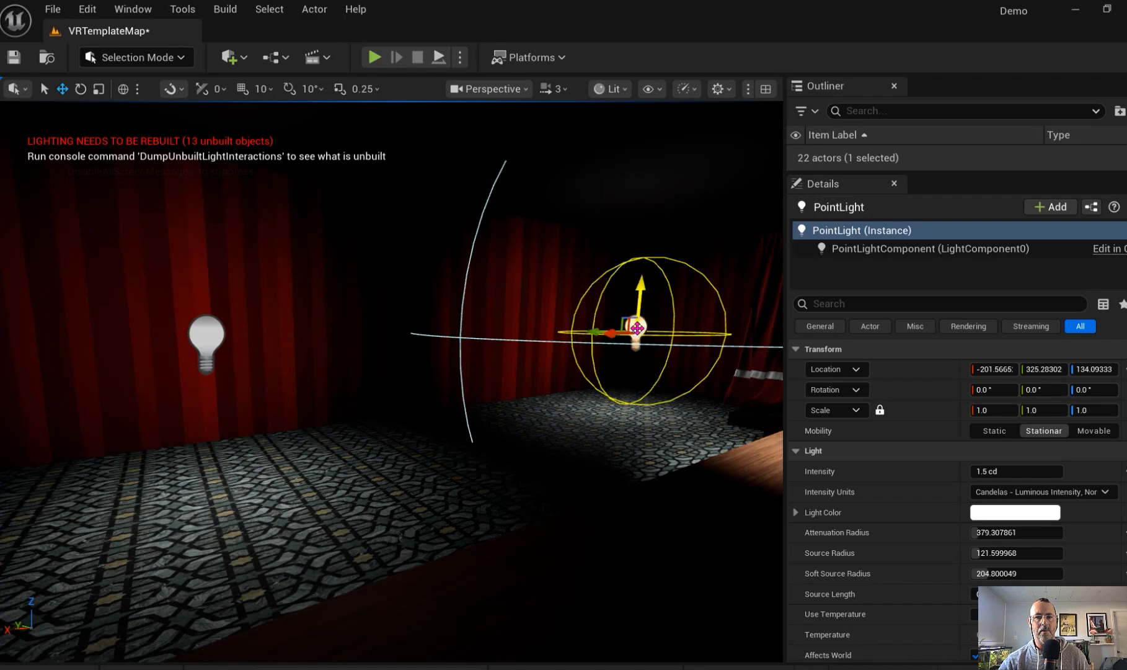
Move the second point light farther along the red side wall to about X 544.6 and check its pool of light
{"action": "left_click", "coordinate": [207, 338]}
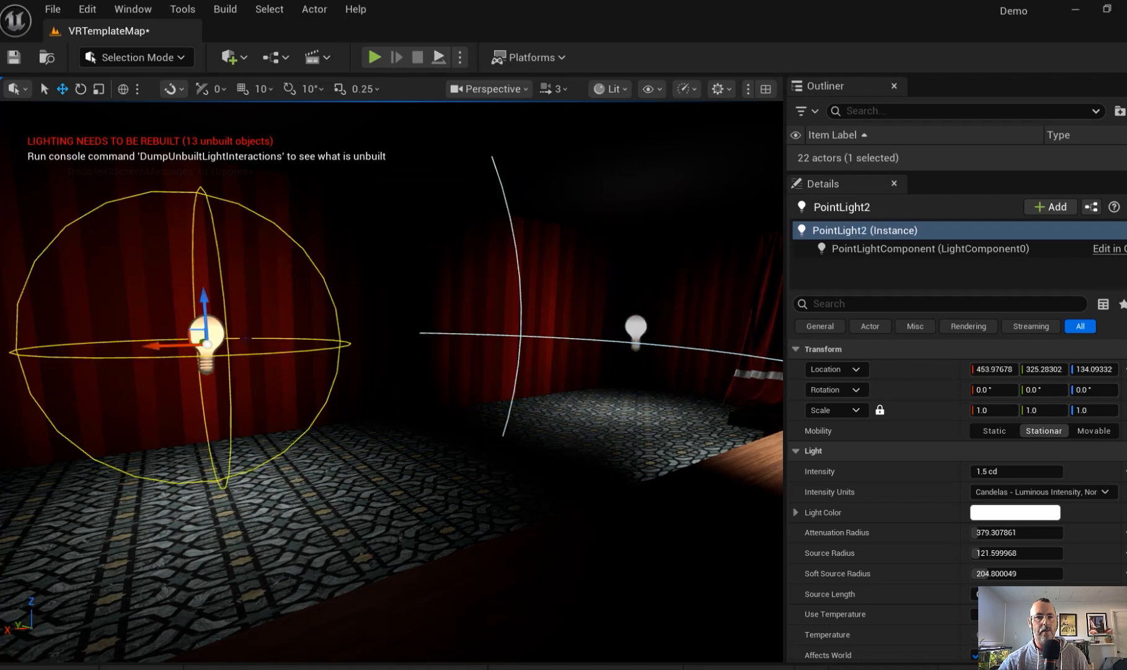
{"action": "left_click_drag", "start_coordinate": [152, 345], "coordinate": [18, 349]}
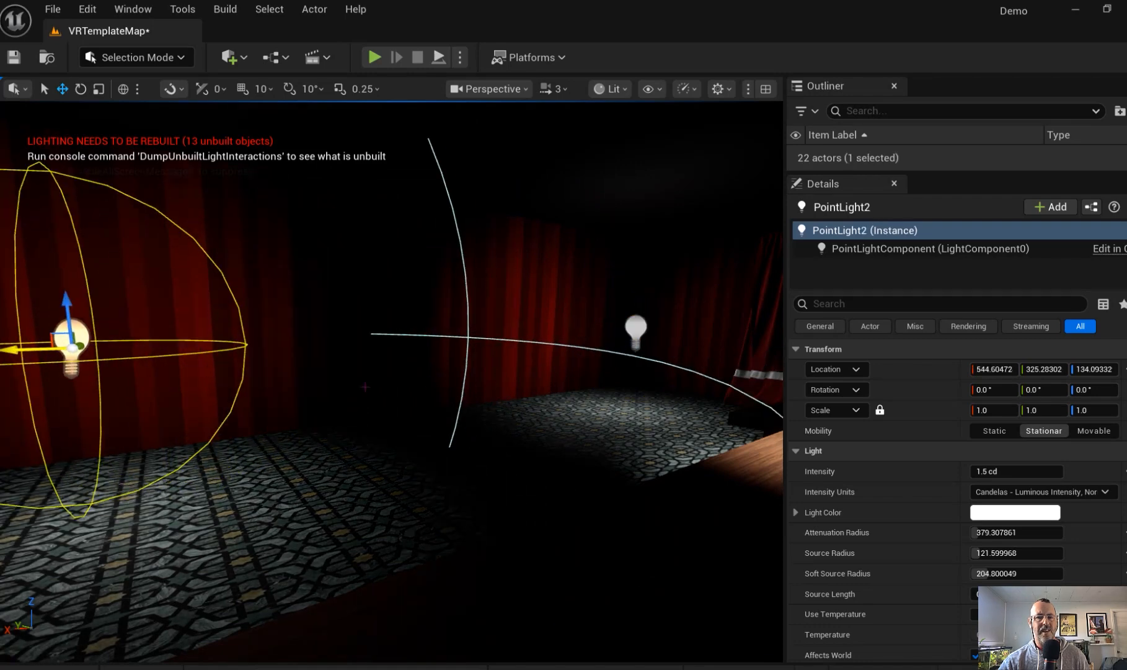
{"action": "key", "text": "f"}
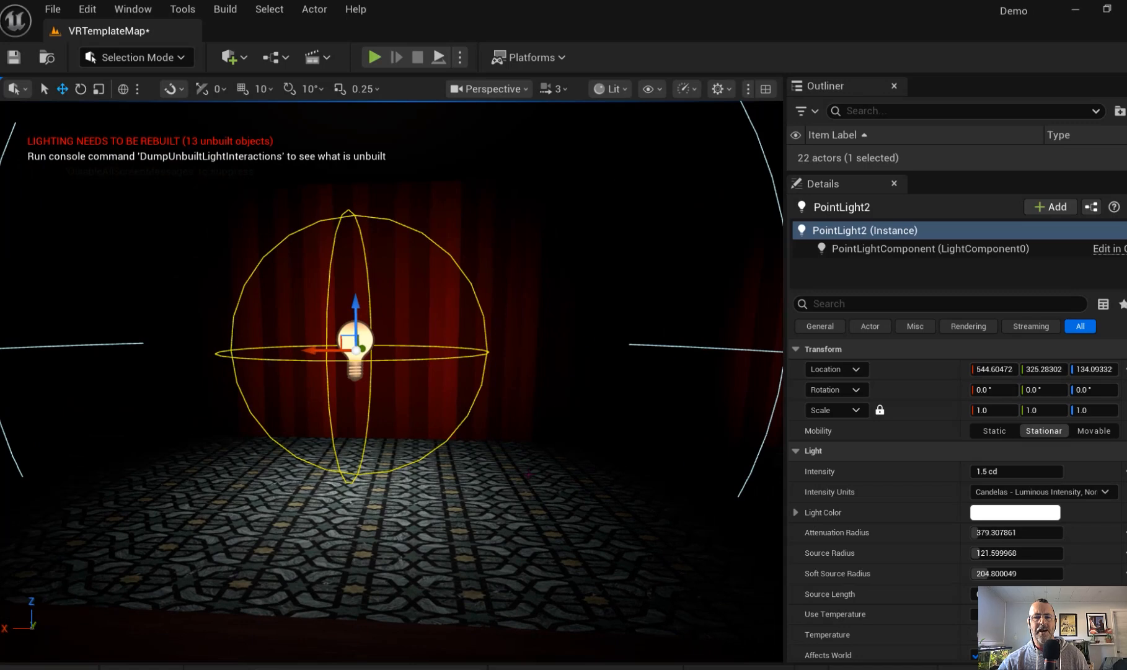
{"action": "right_click_drag", "start_coordinate": [528, 474], "coordinate": [634, 493]}
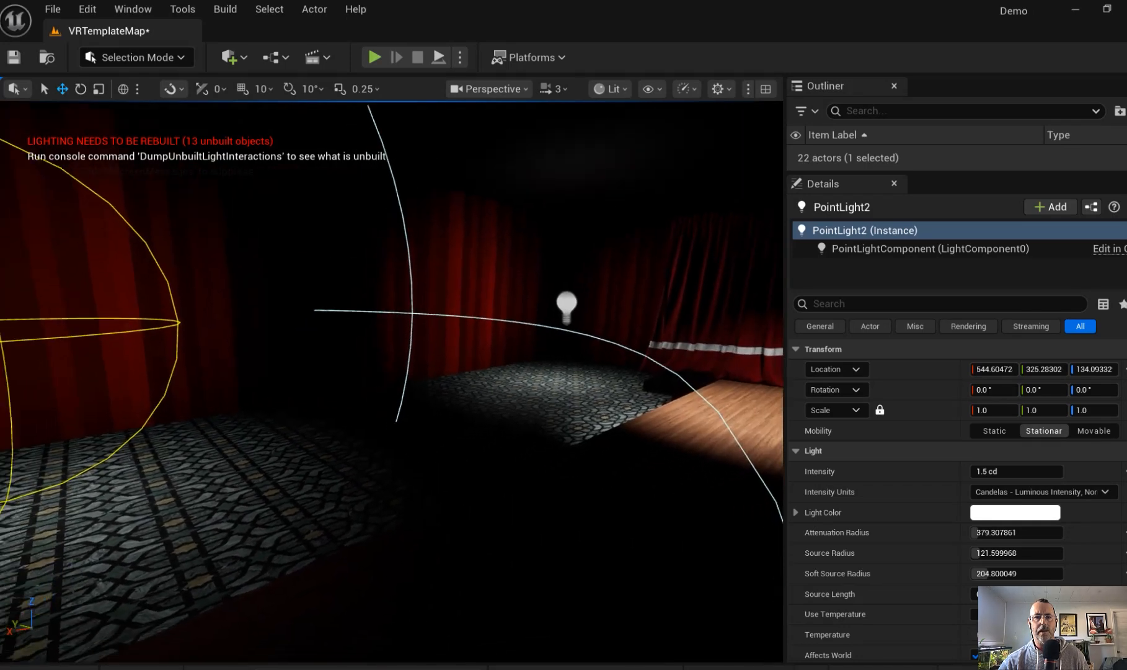
{"action": "key", "text": "f"}
{"action": "right_click_drag", "start_coordinate": [537, 455], "coordinate": [475, 447]}
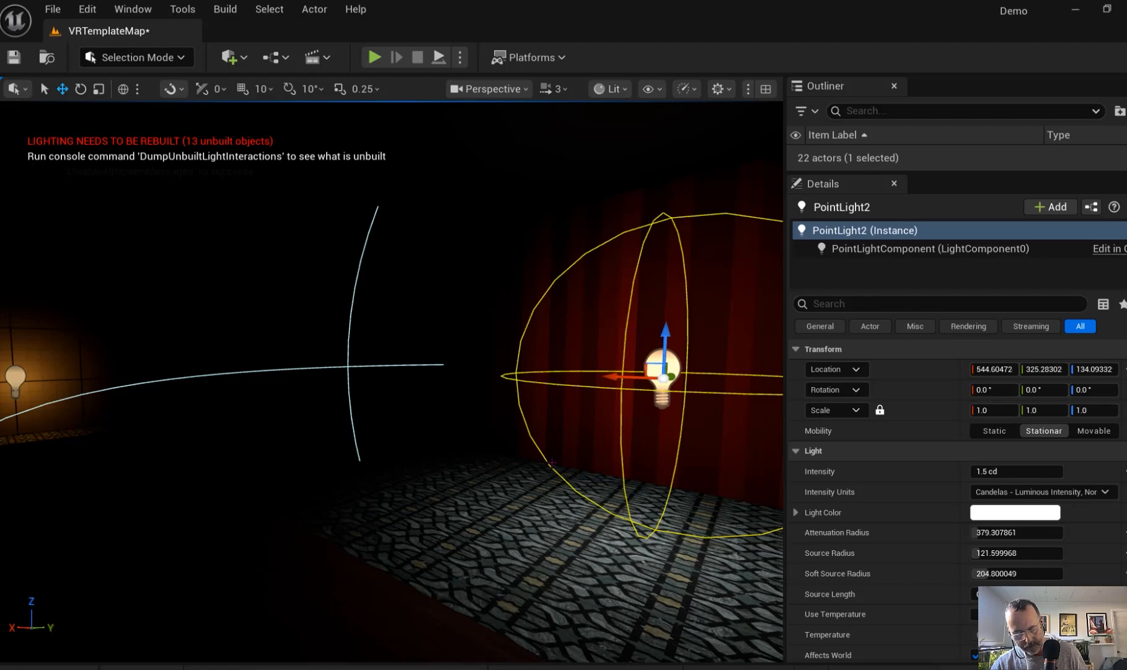
Duplicate the second point light, place the copy farther along the same wall at about X 1129.1, and close the message log
{"action": "key", "text": "ctrl+d"}
{"action": "left_click_drag", "start_coordinate": [645, 376], "coordinate": [263, 387]}
{"action": "right_click_drag", "start_coordinate": [338, 500], "coordinate": [685, 496]}
{"action": "right_click_drag", "start_coordinate": [623, 273], "coordinate": [599, 301]}
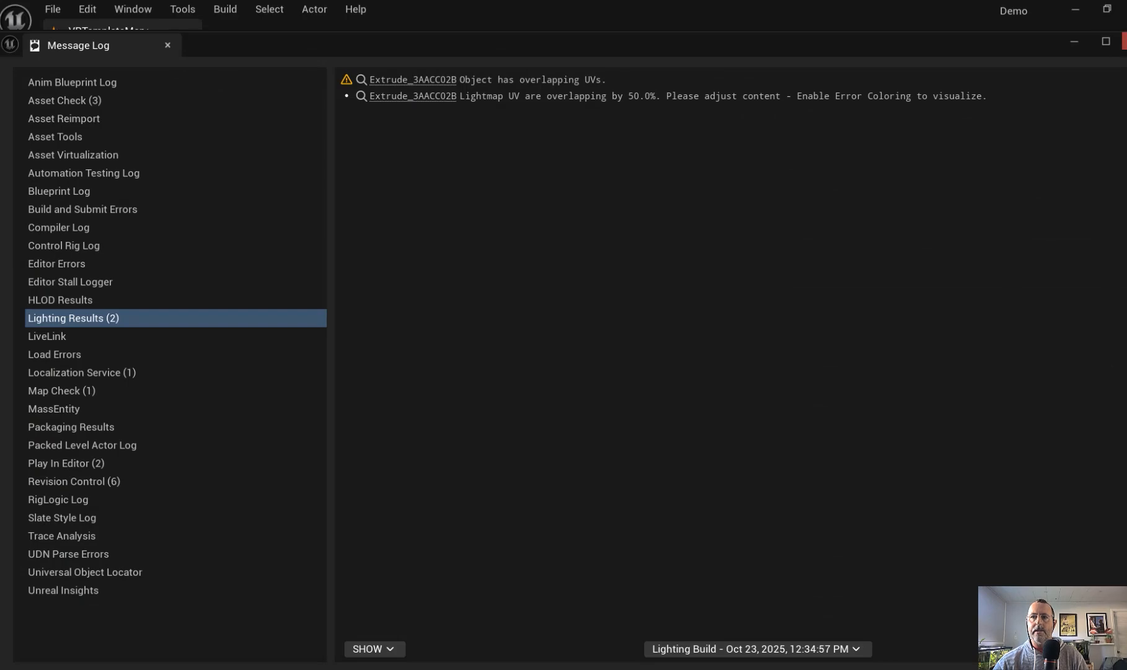
{"action": "left_click", "coordinate": [1123, 41]}
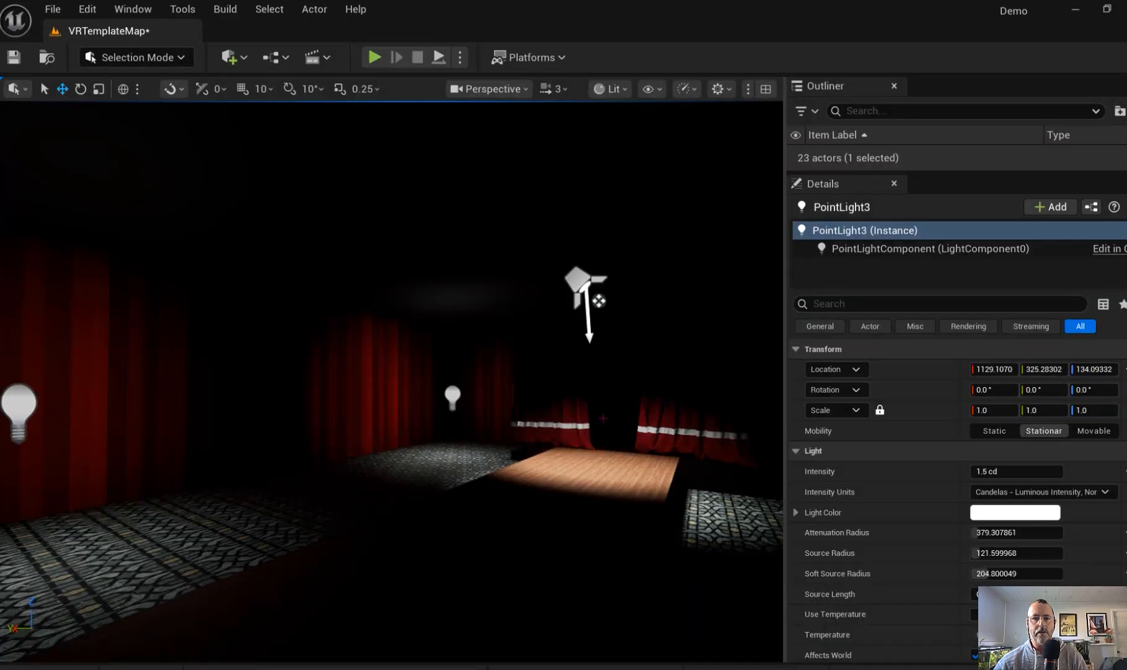
Set the light color of the point light nearest the curtains to pale pink, hex FFD2D3FF
{"action": "left_click", "coordinate": [452, 396]}
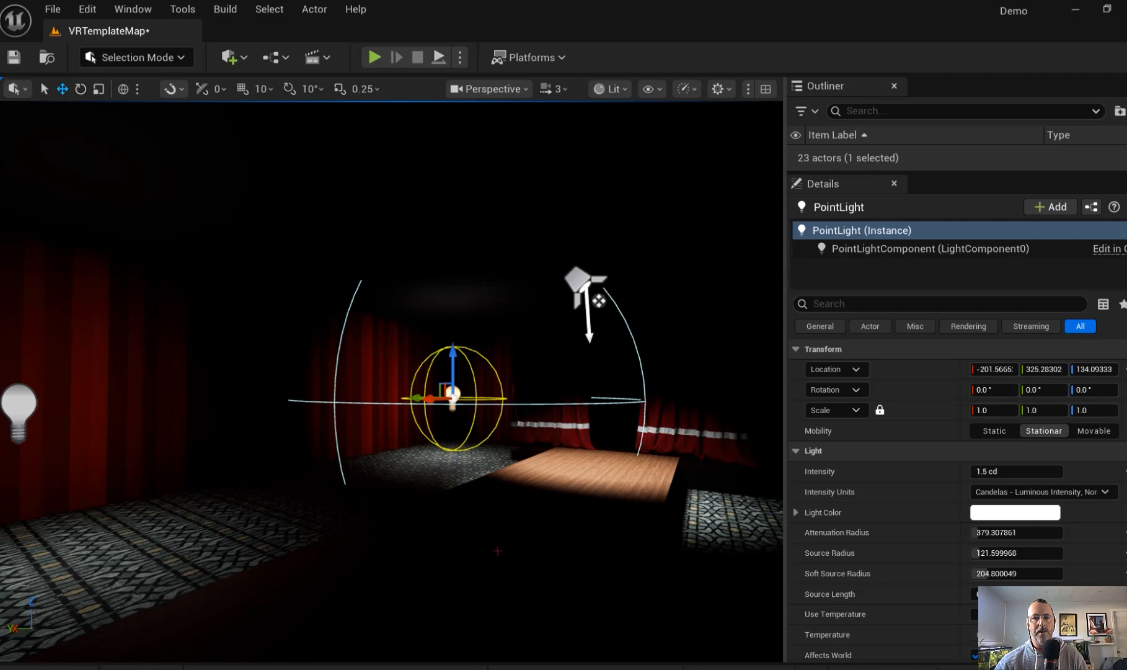
{"action": "left_click", "coordinate": [997, 513]}
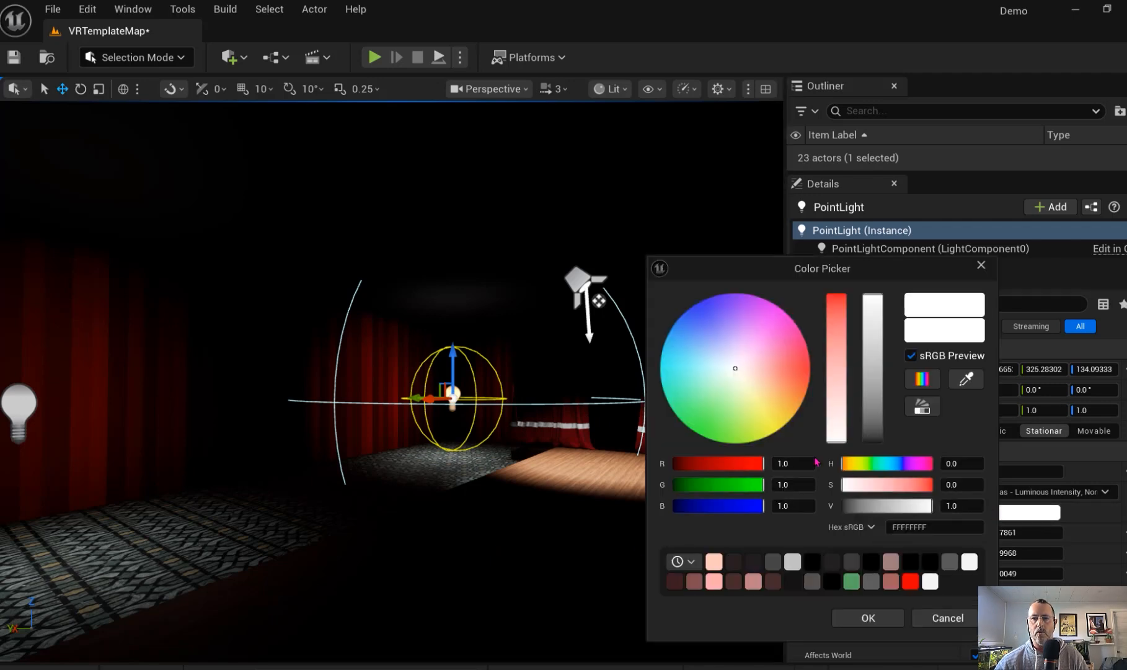
{"action": "left_click_drag", "start_coordinate": [740, 371], "coordinate": [762, 368]}
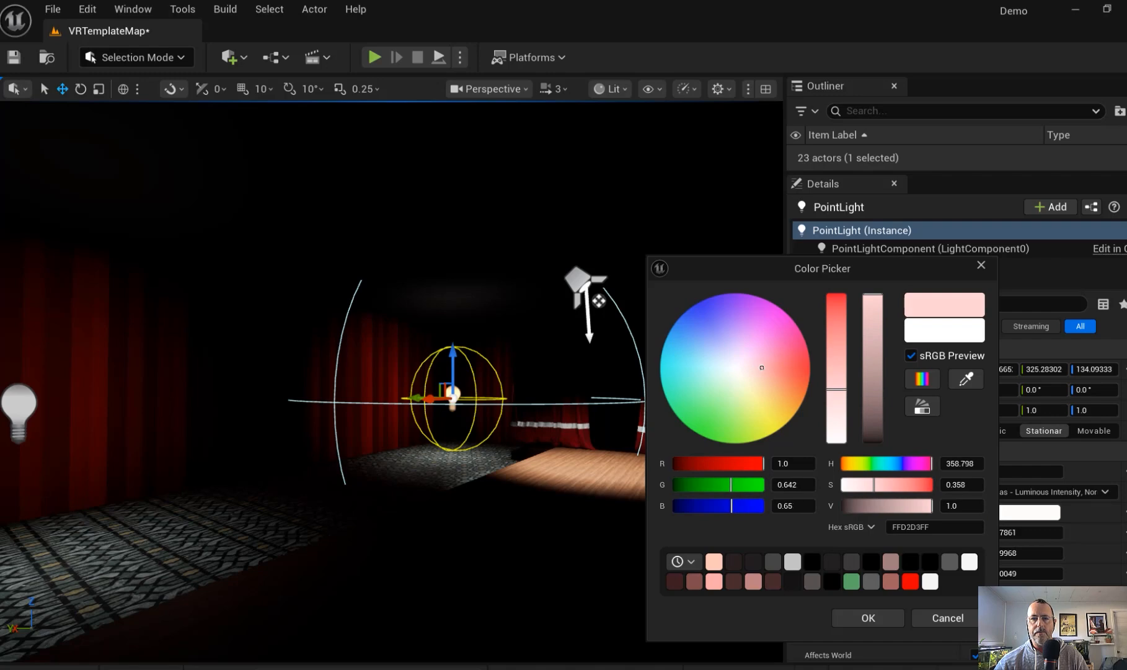
{"action": "left_click", "coordinate": [865, 617]}
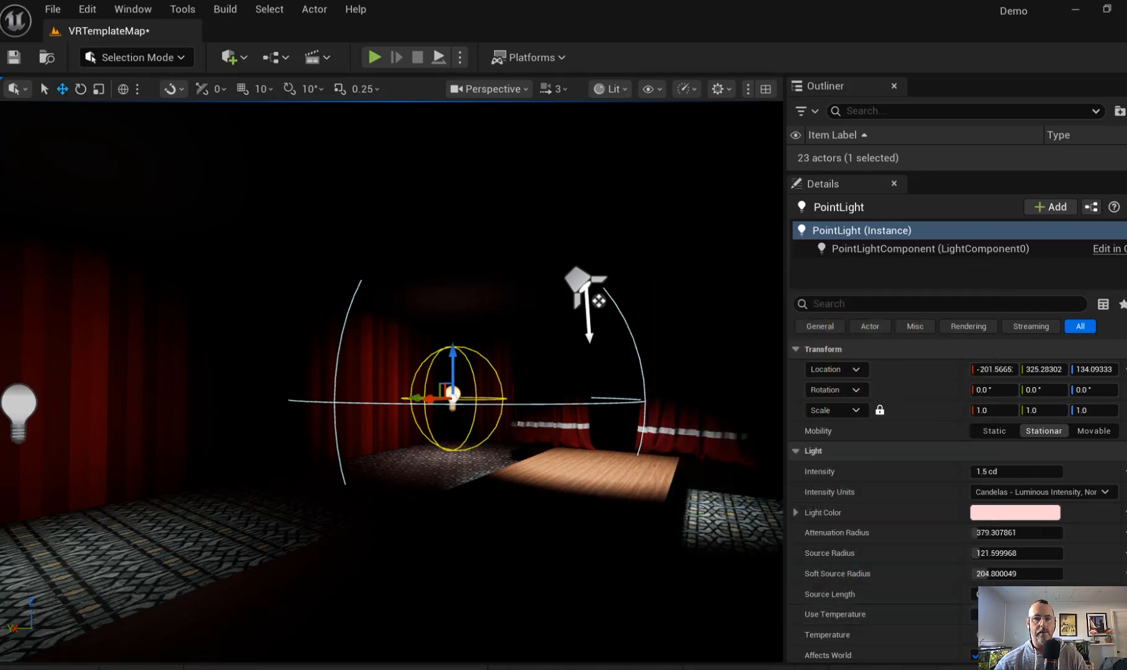
Copy the pale pink light color from the original point light and apply it to the second point light
{"action": "left_click", "coordinate": [18, 403]}
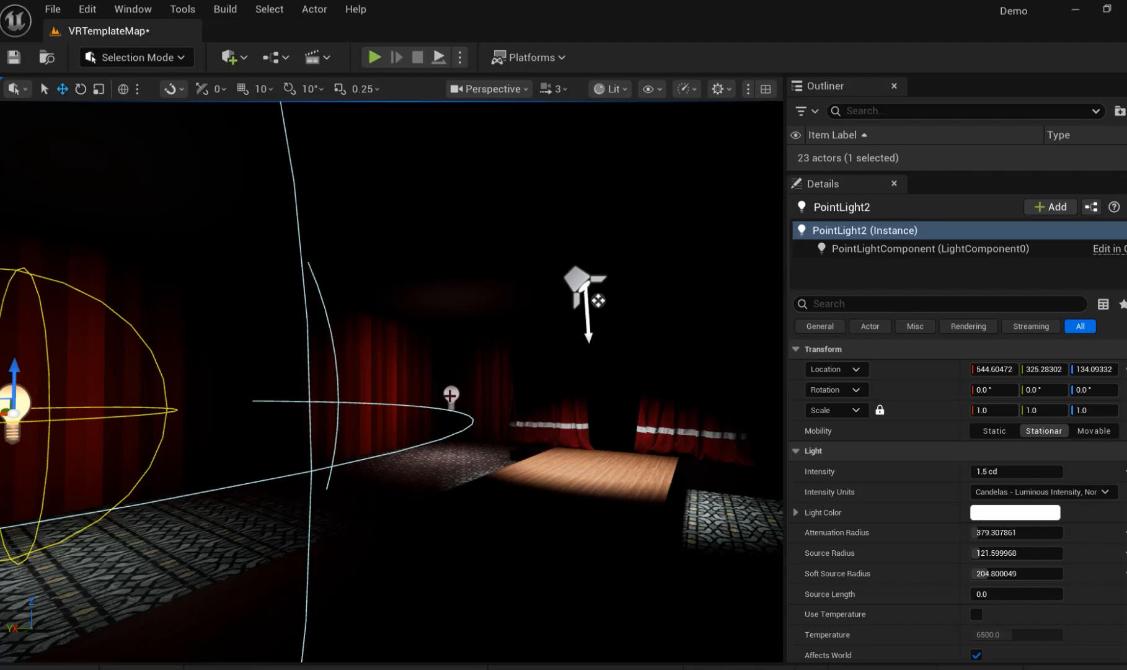
{"action": "left_click", "coordinate": [450, 395]}
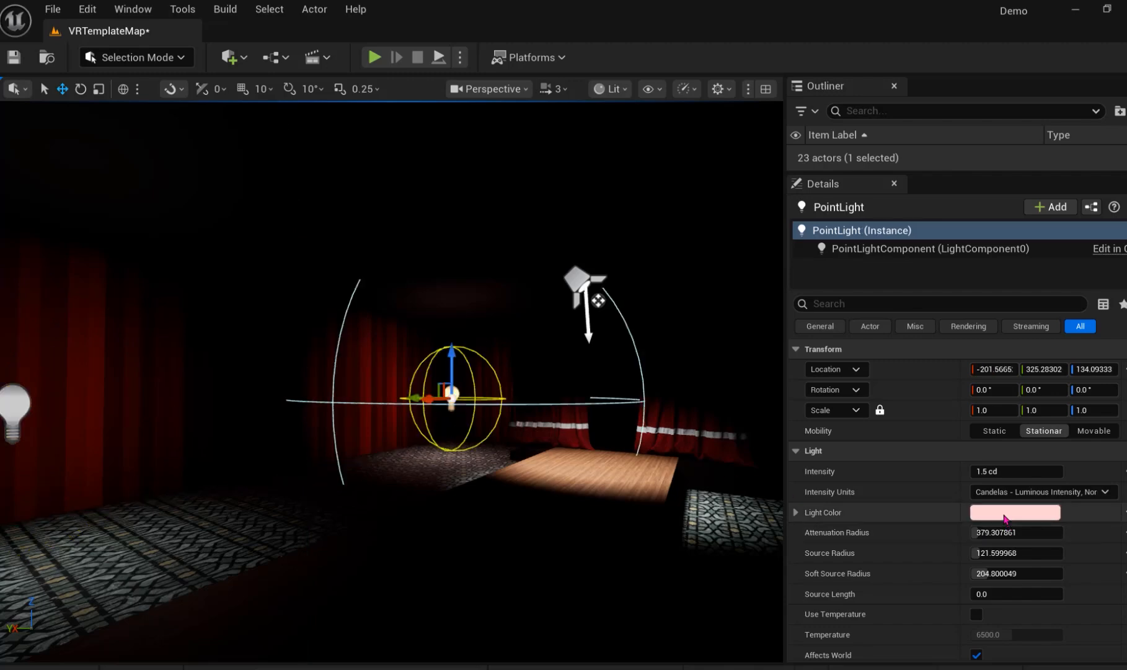
{"action": "left_click", "coordinate": [1006, 512]}
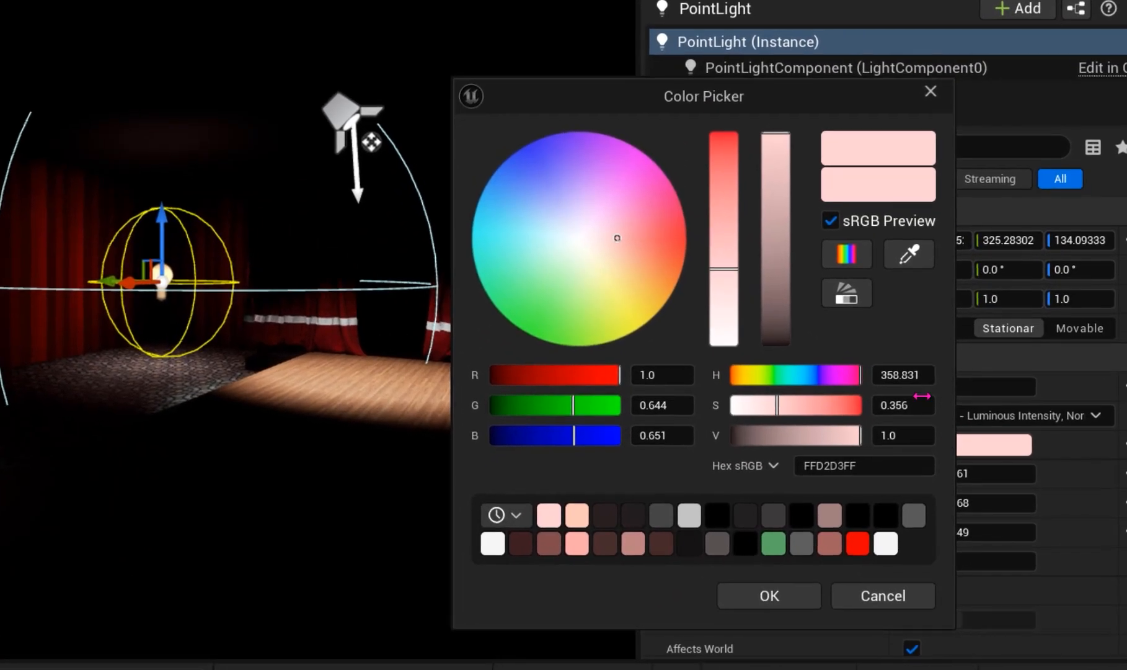
{"action": "right_click", "coordinate": [1007, 516]}
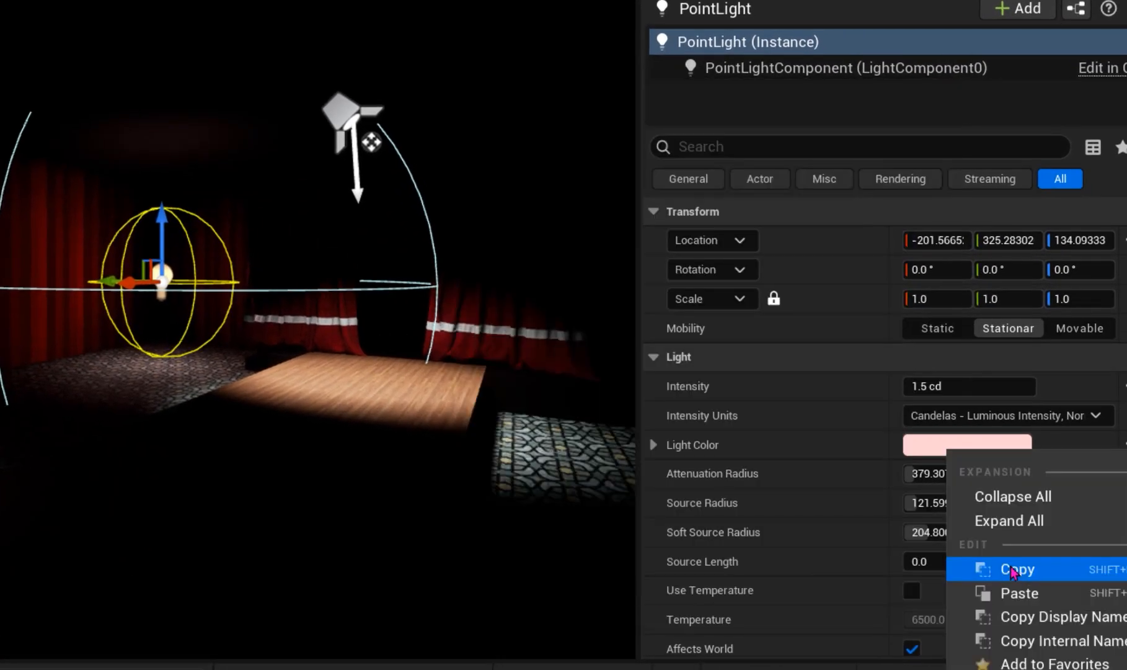
{"action": "left_click", "coordinate": [1046, 598]}
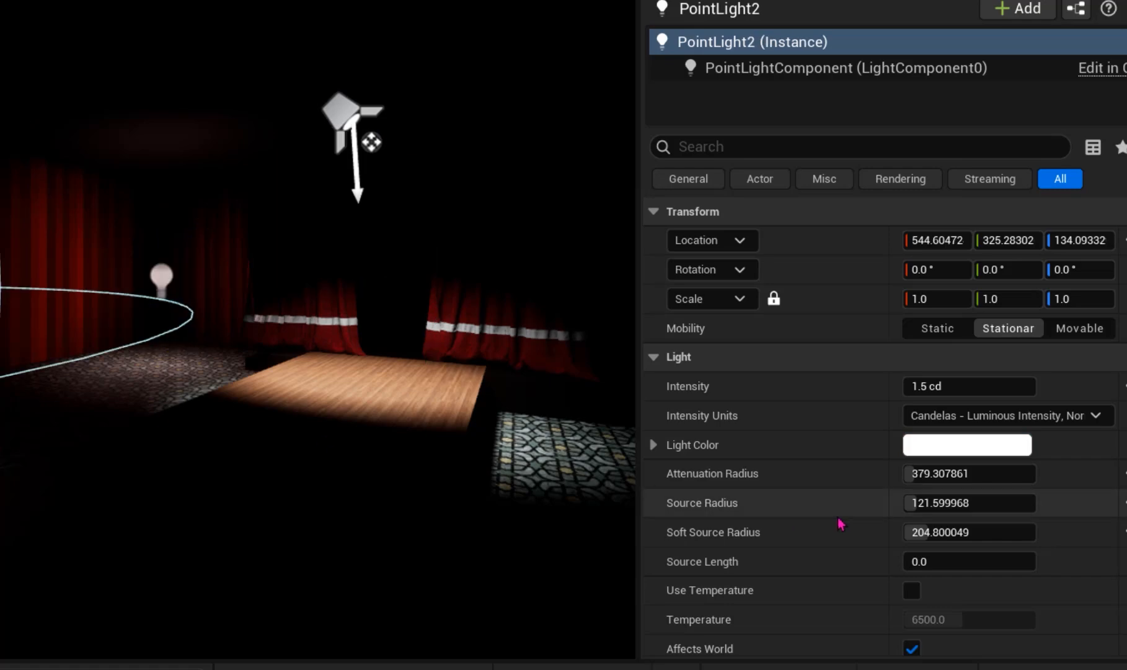
{"action": "right_click", "coordinate": [926, 445]}
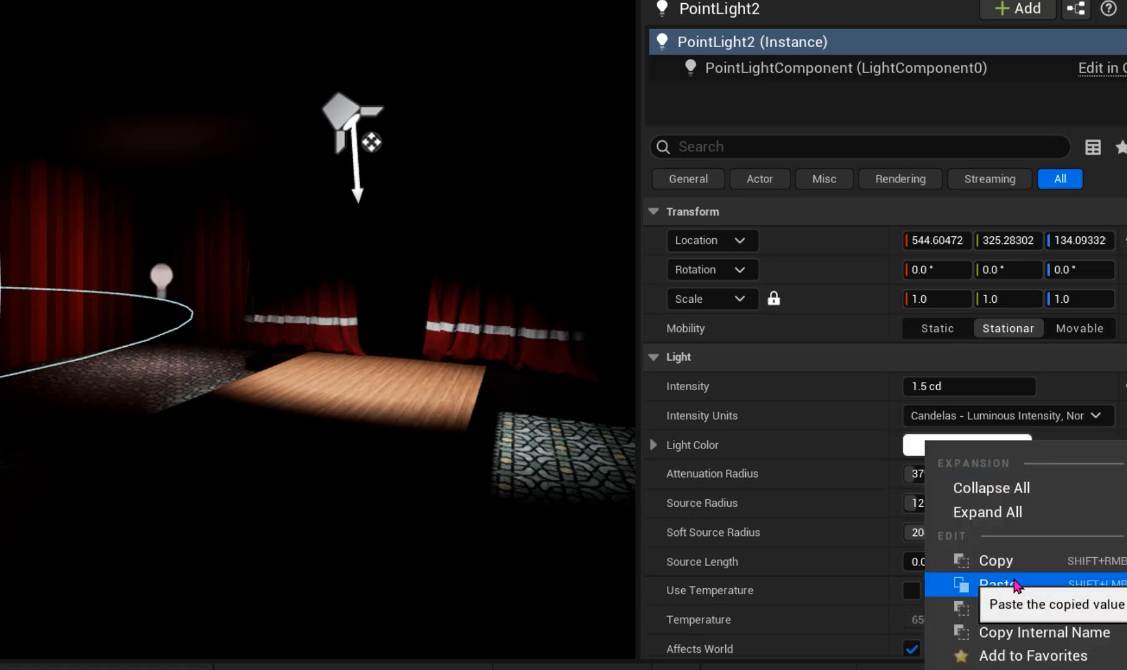
{"action": "left_click", "coordinate": [979, 585]}
Apply the copied pale pink light color to the third point light at the far end of the wall
{"action": "right_click_drag", "start_coordinate": [310, 400], "coordinate": [62, 406]}
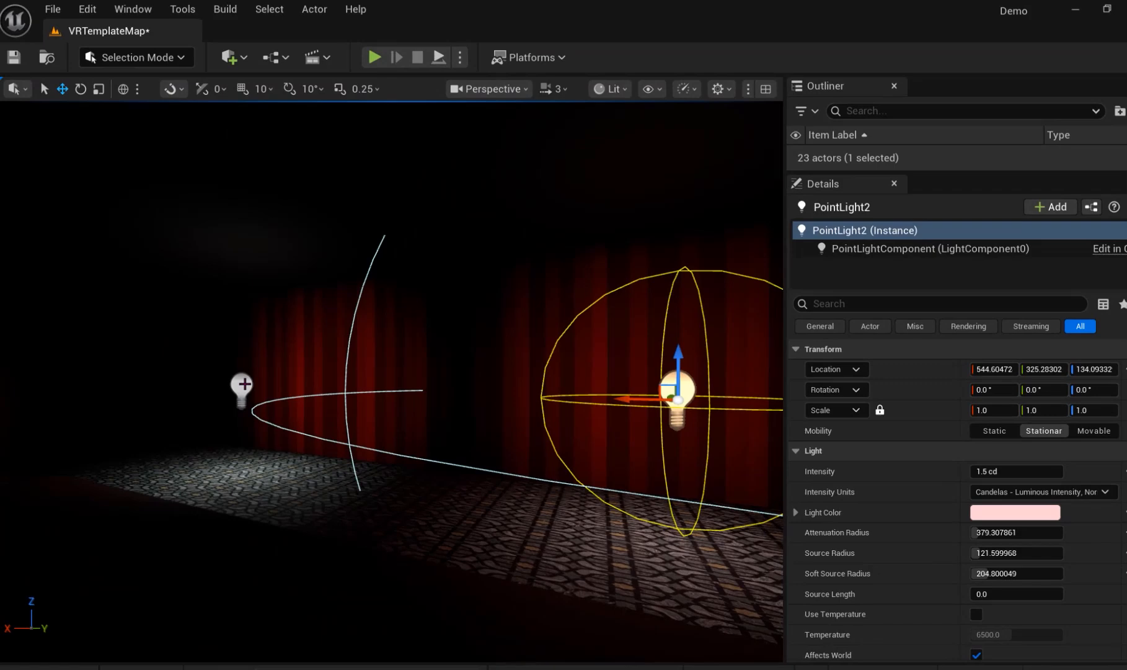
{"action": "left_click", "coordinate": [244, 384]}
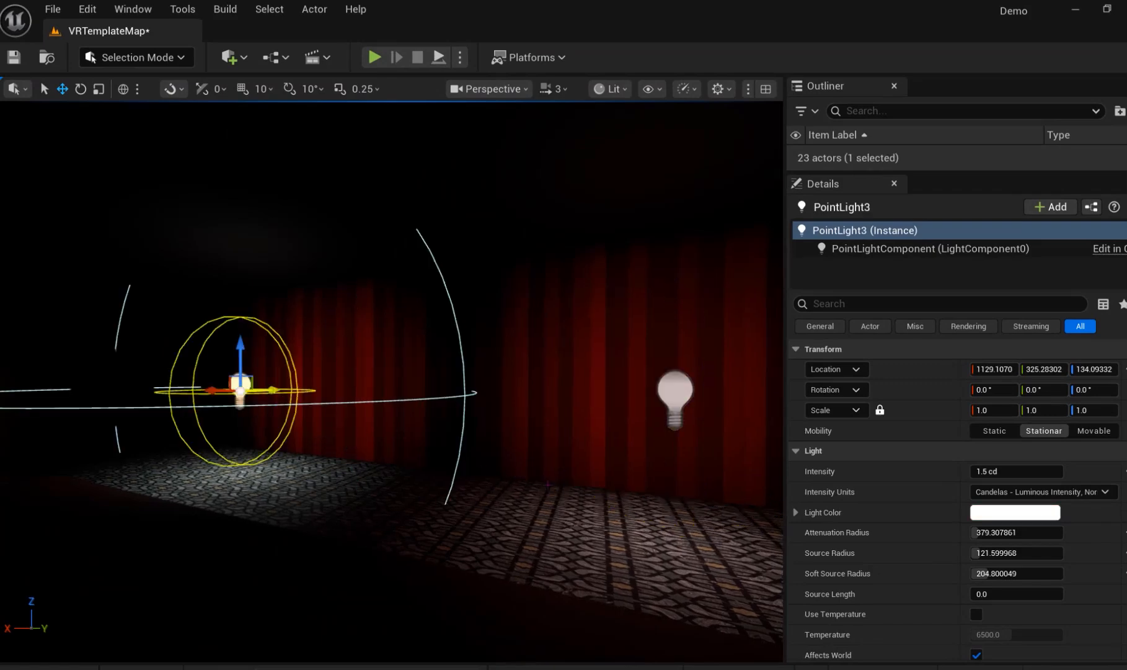
{"action": "right_click", "coordinate": [998, 519]}
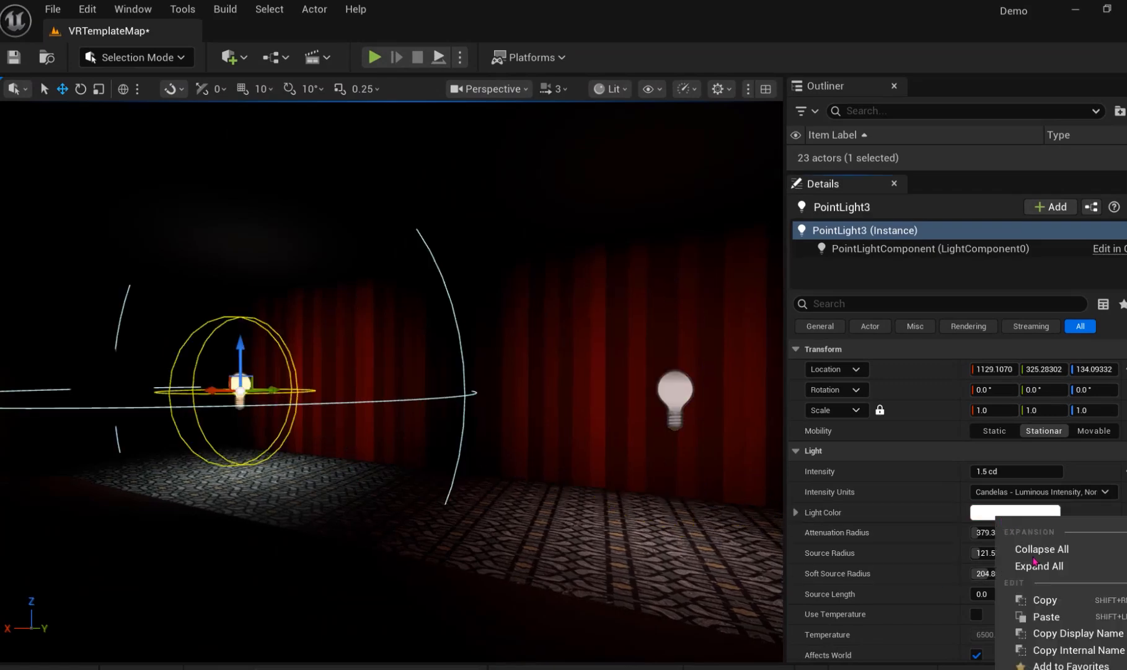
{"action": "left_click", "coordinate": [1042, 617]}
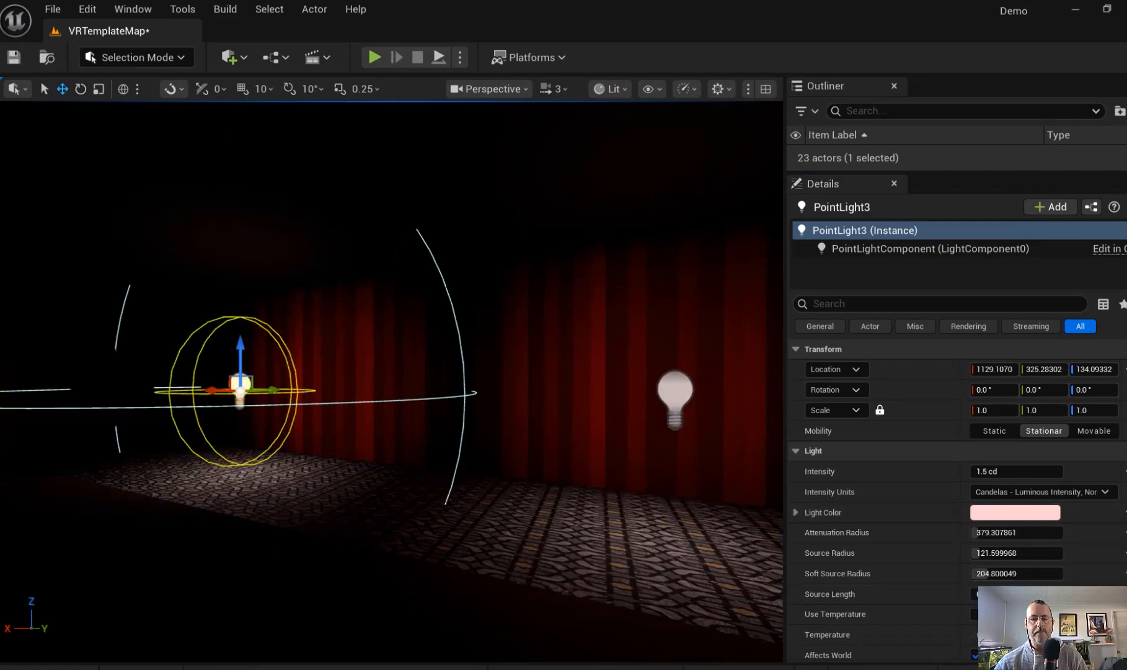
Duplicate all three point lights together and place the copies along the opposite red wall at about Y -286.6
{"action": "right_click_drag", "start_coordinate": [392, 372], "coordinate": [618, 372]}
{"action": "left_click_drag", "start_coordinate": [589, 540], "coordinate": [434, 633]}
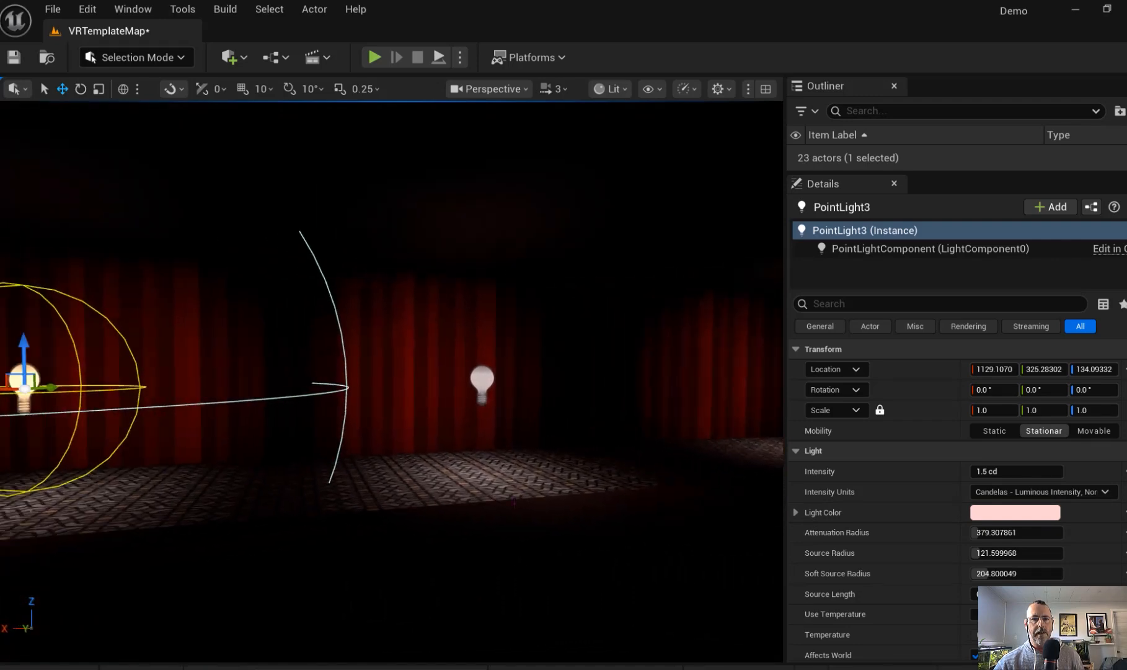
{"action": "left_click", "coordinate": [493, 391], "text": "ctrl"}
{"action": "right_click_drag", "start_coordinate": [493, 390], "coordinate": [676, 391]}
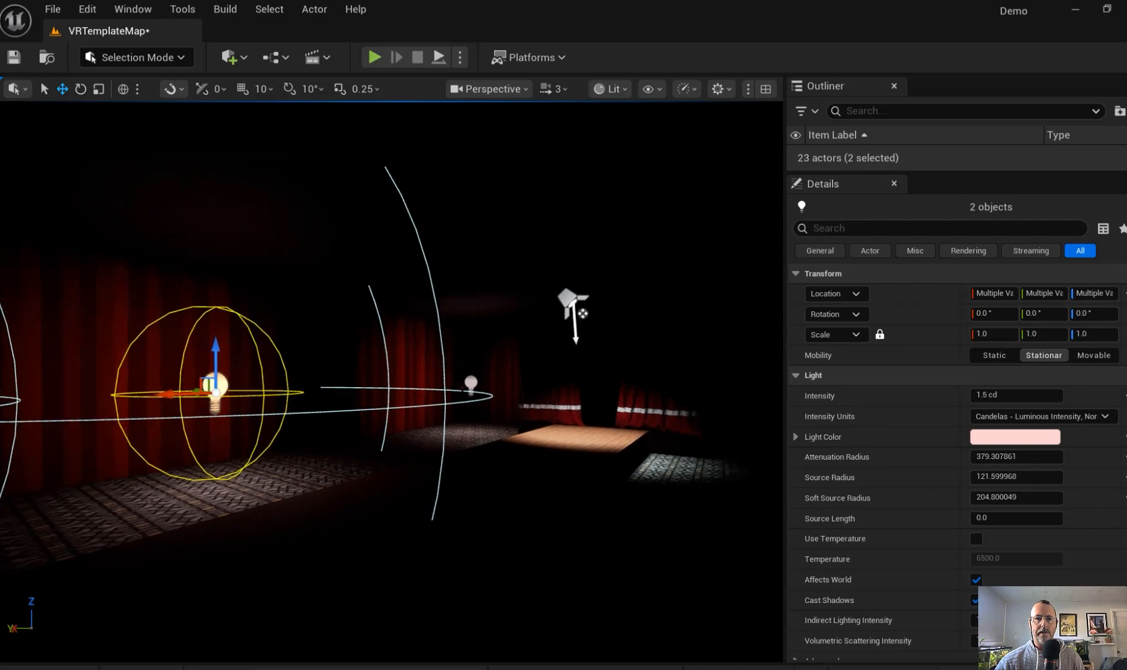
{"action": "left_click", "coordinate": [472, 385], "text": "ctrl"}
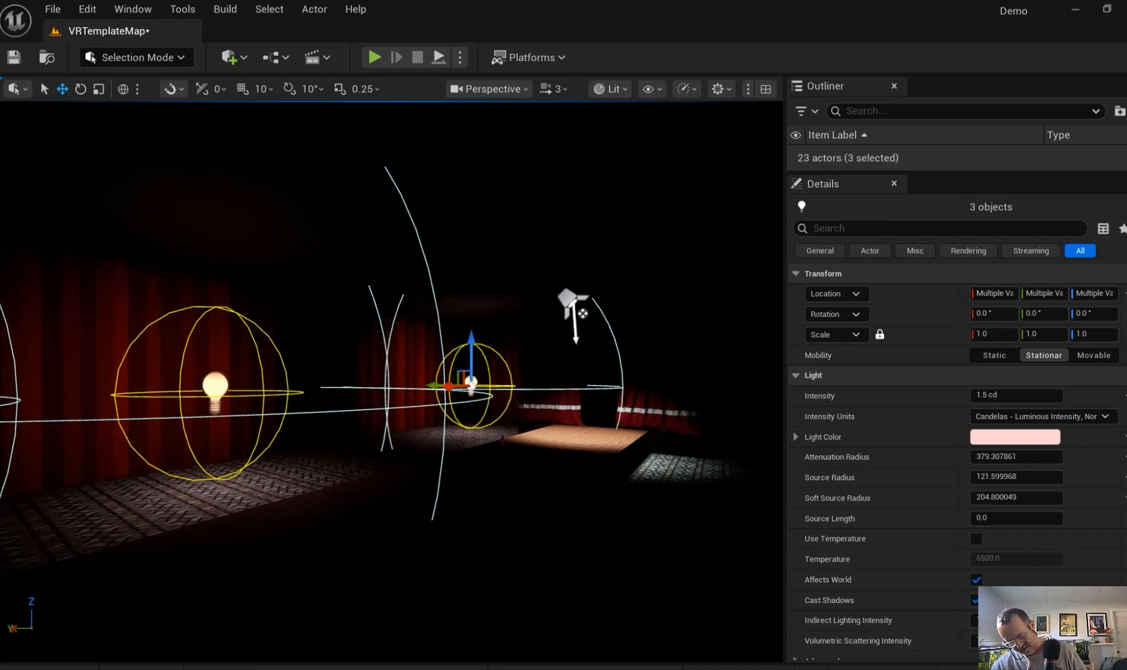
{"action": "key", "text": "ctrl+d"}
{"action": "left_click_drag", "start_coordinate": [433, 387], "coordinate": [684, 421]}
{"action": "right_click_drag", "start_coordinate": [281, 426], "coordinate": [287, 475]}
{"action": "key", "text": "w"}
{"action": "key", "text": "e"}
{"action": "right_click_drag", "start_coordinate": [430, 335], "coordinate": [552, 295]}
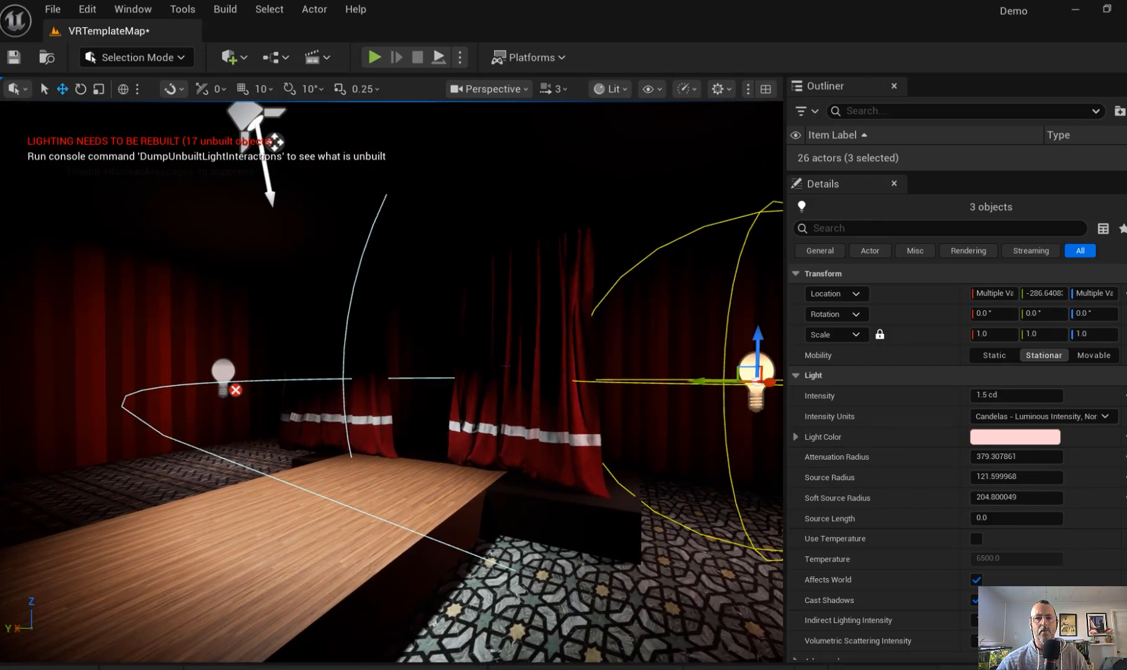
Tilt the spot light above the runway toward the curtains, to a Y rotation of about -60.6°
{"action": "left_click", "coordinate": [508, 362]}
{"action": "left_click", "coordinate": [266, 198]}
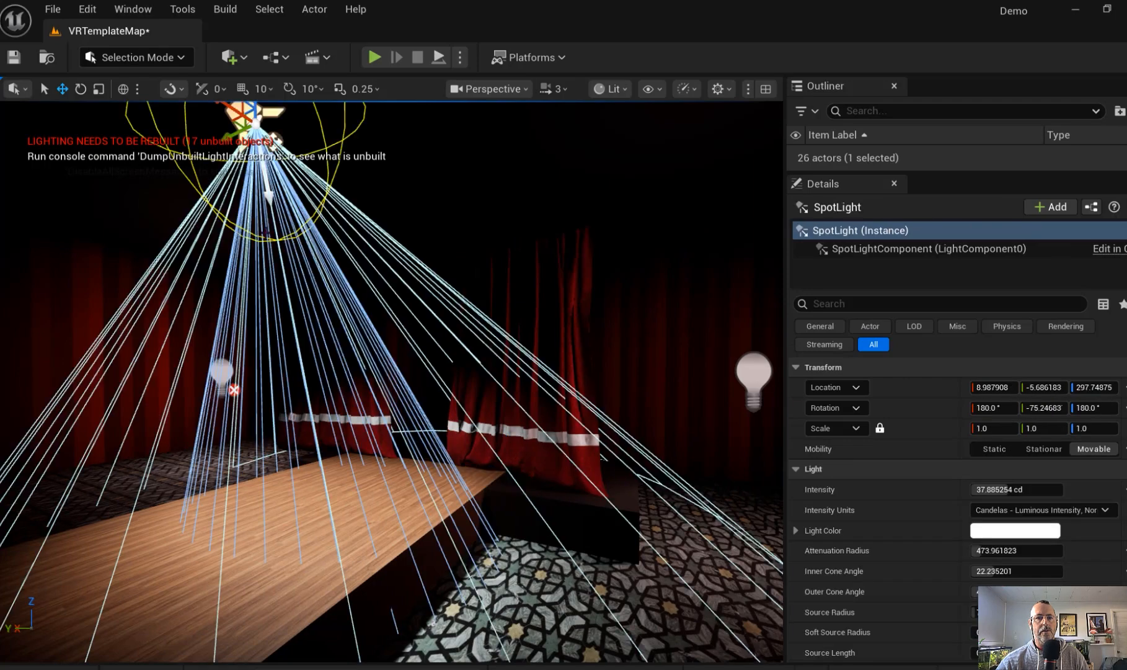
{"action": "right_click_drag", "start_coordinate": [267, 199], "coordinate": [161, 139]}
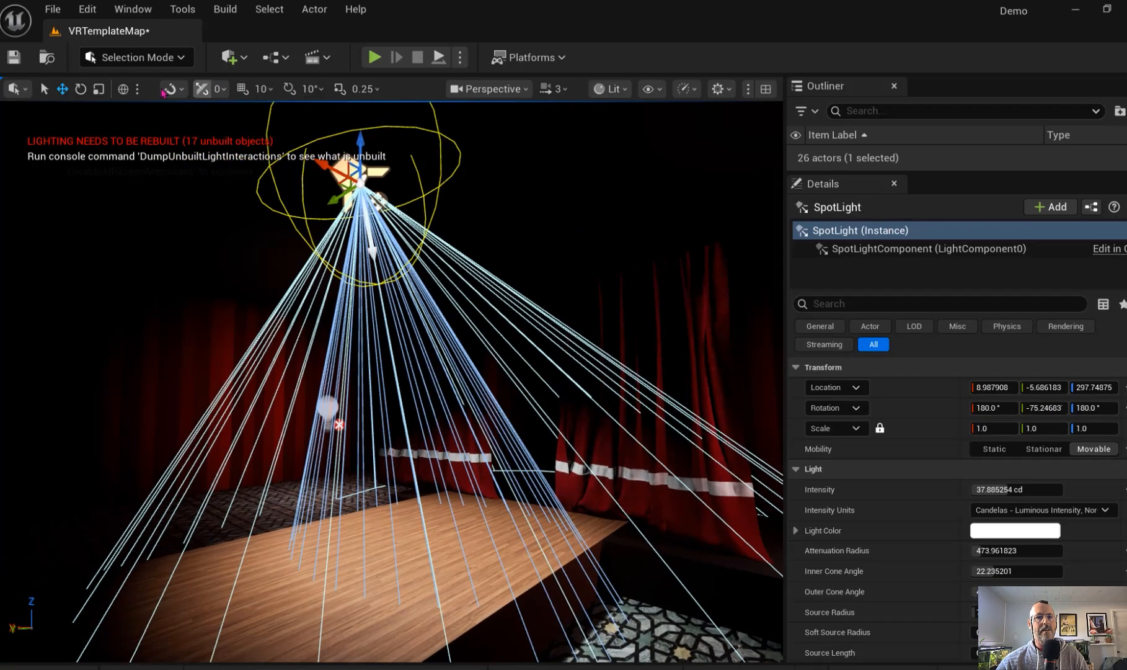
{"action": "left_click", "coordinate": [80, 89]}
{"action": "left_click_drag", "start_coordinate": [302, 171], "coordinate": [302, 188]}
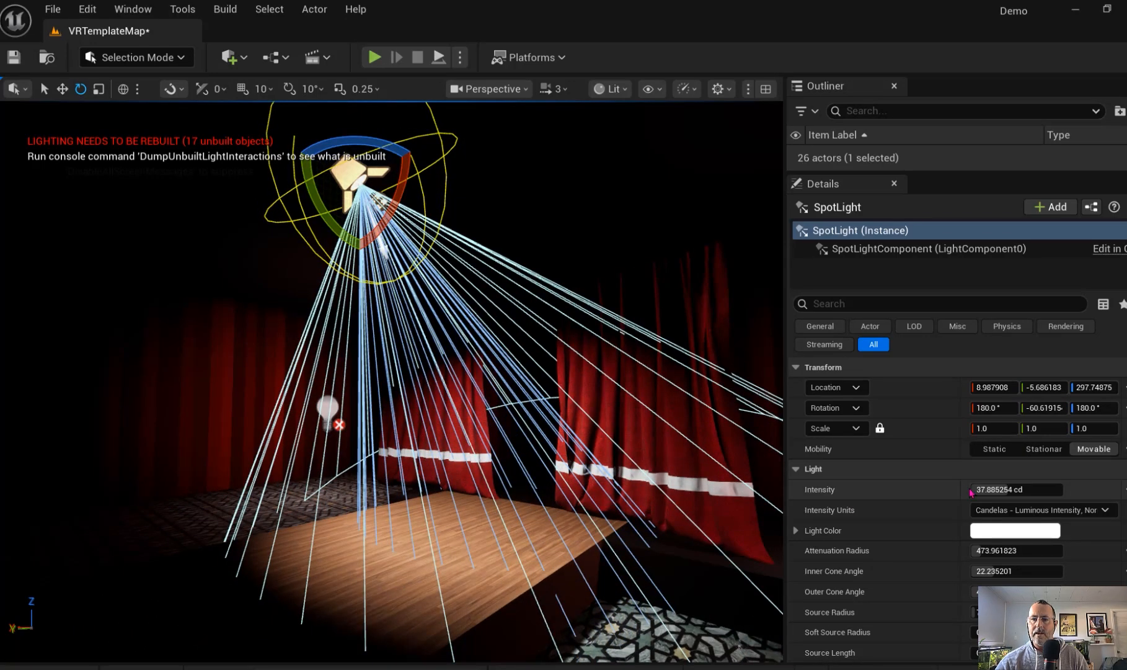
Set the spot light's intensity to about 13.5 cd and attenuation radius to about 948.4, and widen its outer cone angle
{"action": "left_click_drag", "start_coordinate": [995, 491], "coordinate": [983, 489]}
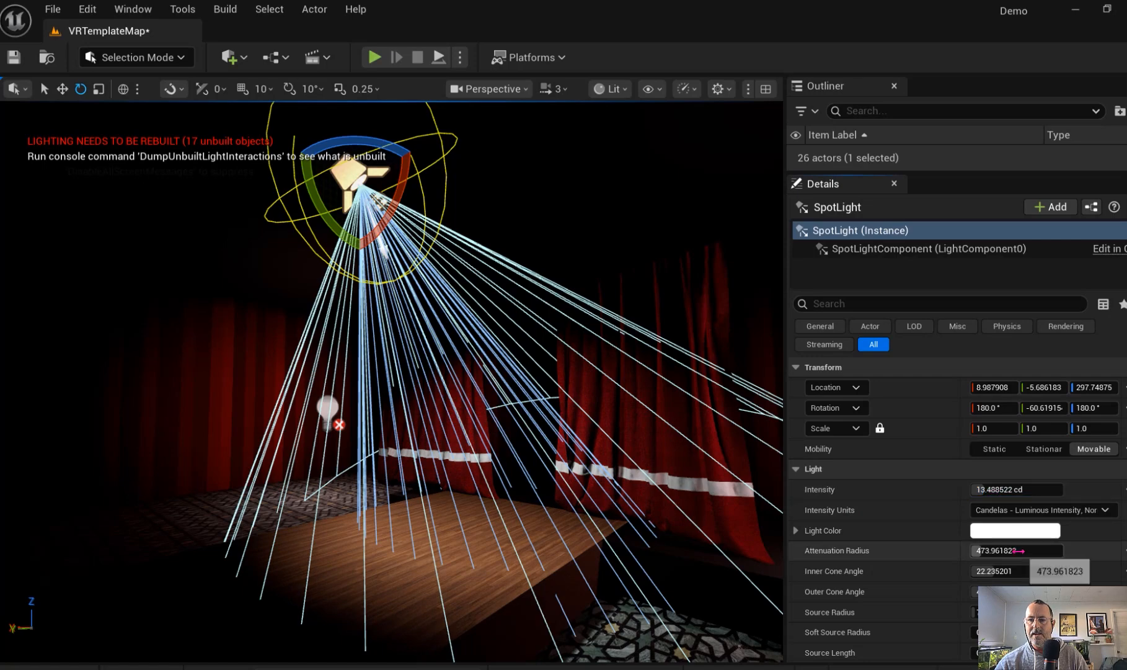
{"action": "left_click_drag", "start_coordinate": [986, 550], "coordinate": [990, 551]}
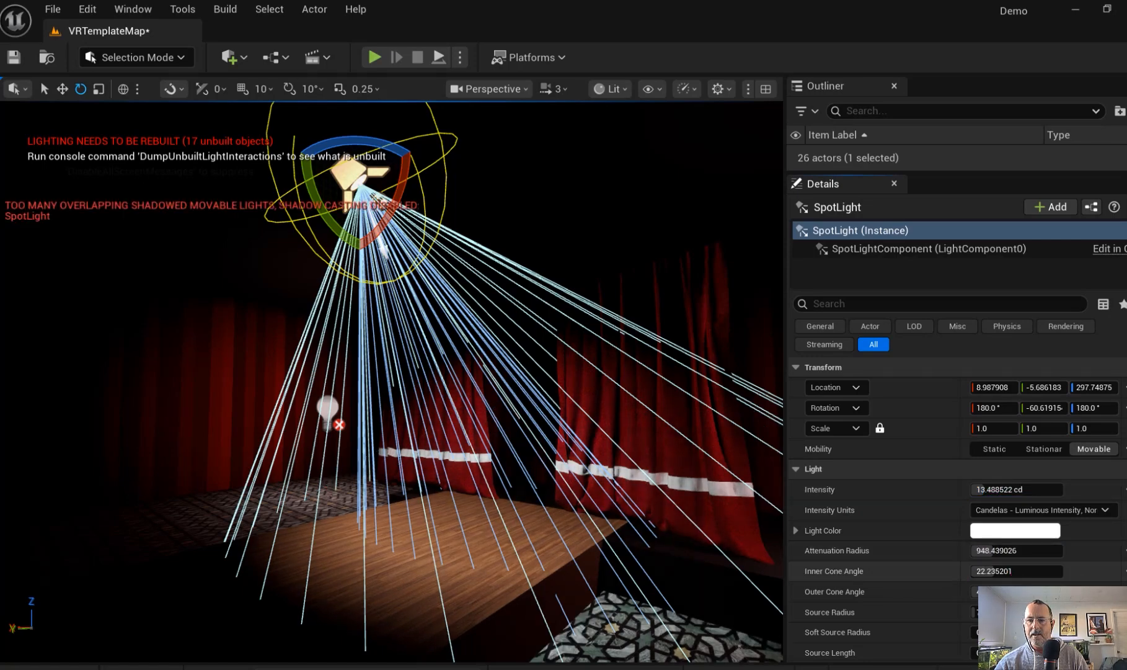
{"action": "left_click_drag", "start_coordinate": [1017, 592], "coordinate": [1046, 592]}
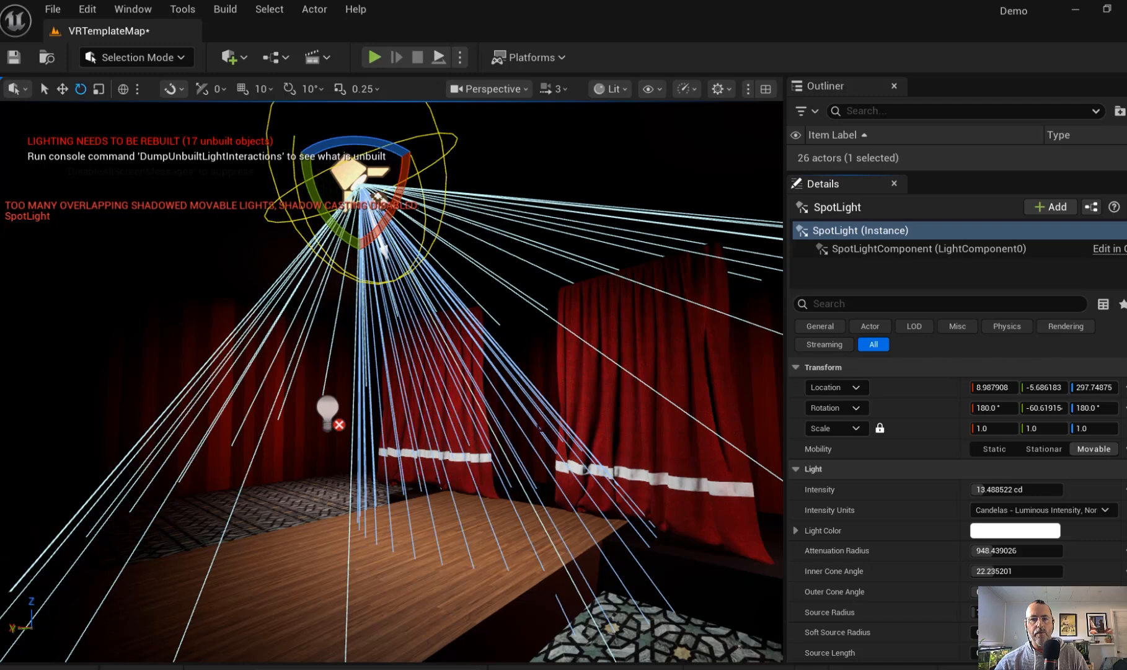
Rebuild only the lighting of the level with the new spot and point light setup
{"action": "right_click_drag", "start_coordinate": [478, 478], "coordinate": [434, 446]}
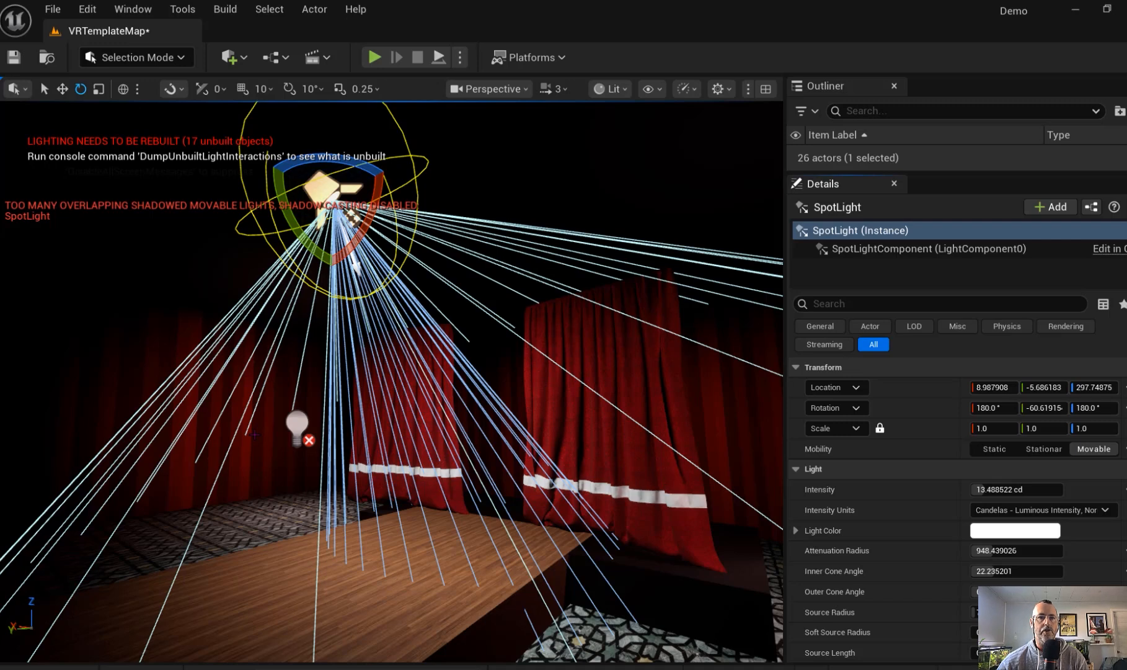
{"action": "left_click", "coordinate": [225, 9]}
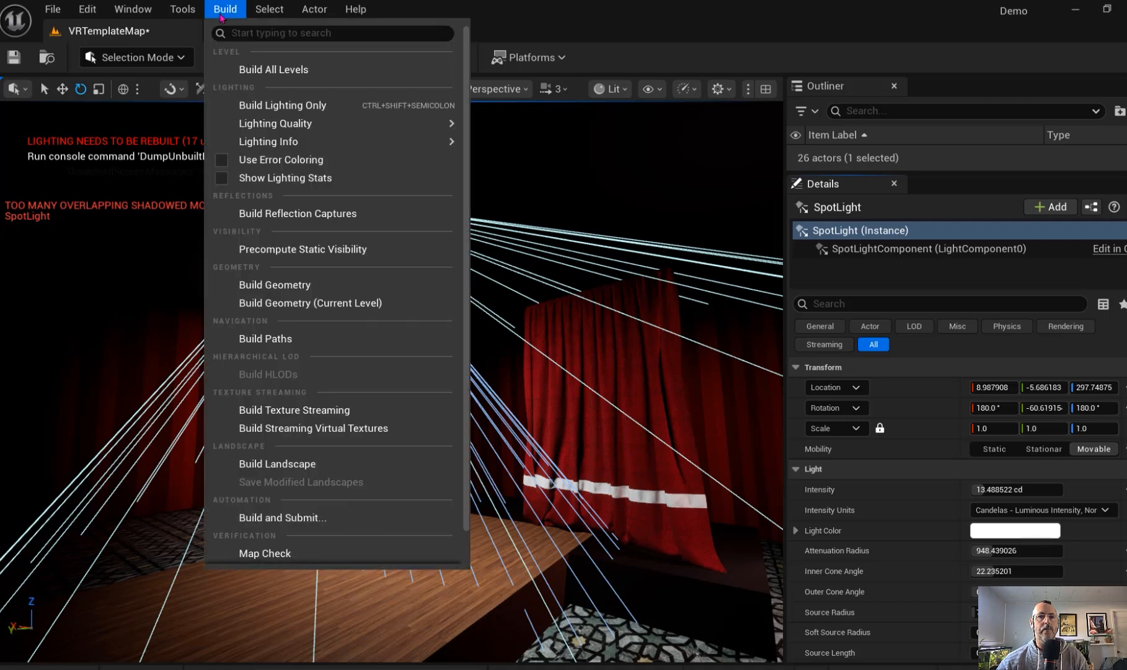
{"action": "left_click", "coordinate": [271, 106]}
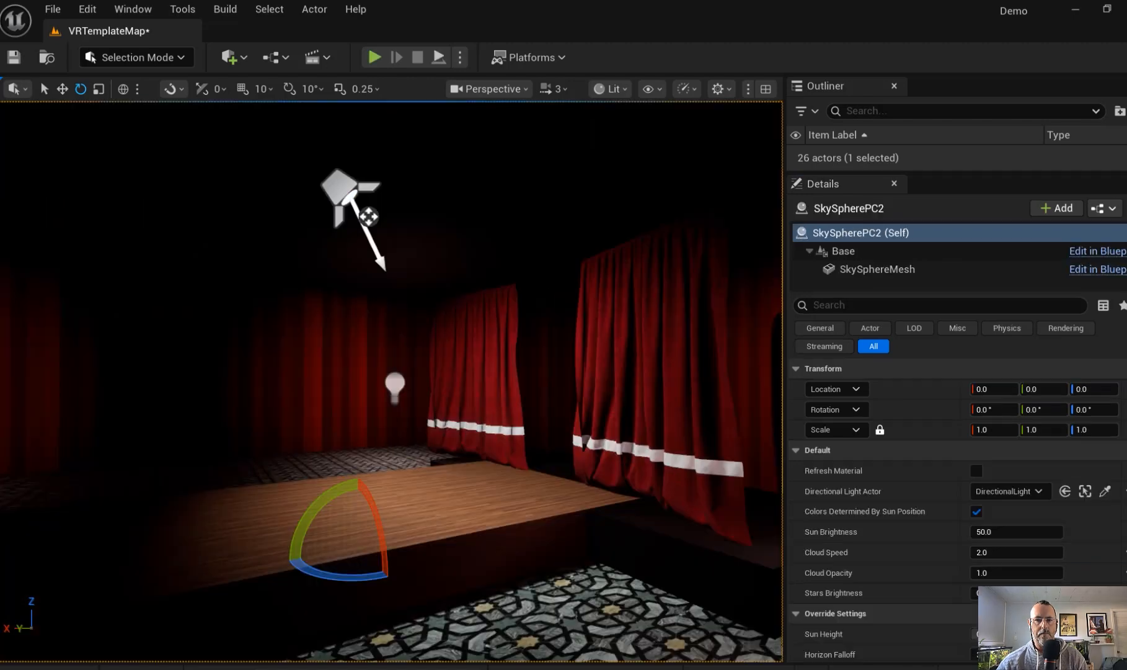
Examine the rebuilt lighting on the runway, stage curtains and both red side walls from several viewpoints
{"action": "right_click_drag", "start_coordinate": [392, 381], "coordinate": [428, 381]}
{"action": "left_click_drag", "start_coordinate": [428, 381], "coordinate": [124, 422]}
{"action": "right_click_drag", "start_coordinate": [124, 422], "coordinate": [564, 425]}
{"action": "key", "text": "a"}
{"action": "left_click_drag", "start_coordinate": [515, 538], "coordinate": [490, 538]}
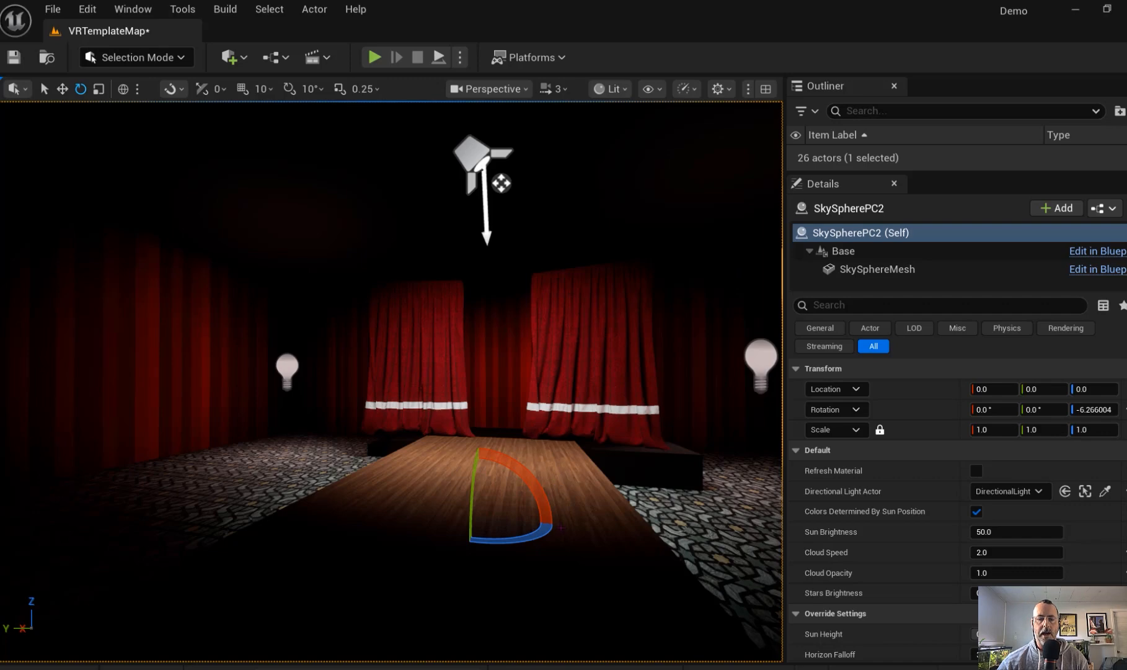
{"action": "right_click_drag", "start_coordinate": [563, 552], "coordinate": [650, 602]}
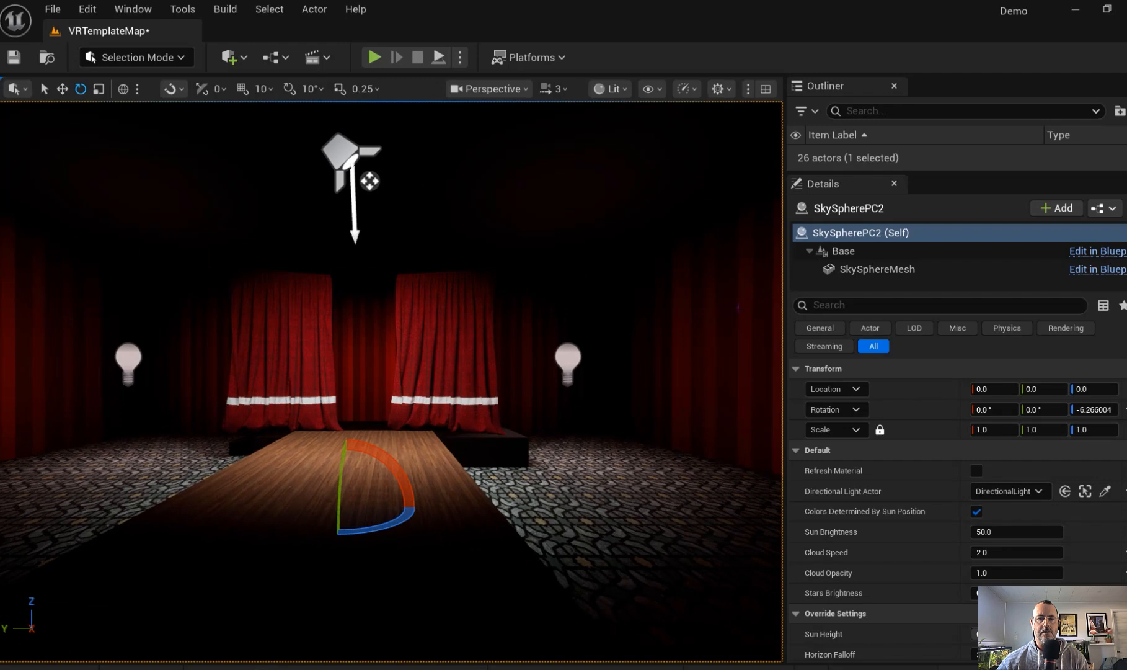
{"action": "right_click_drag", "start_coordinate": [562, 515], "coordinate": [514, 517]}
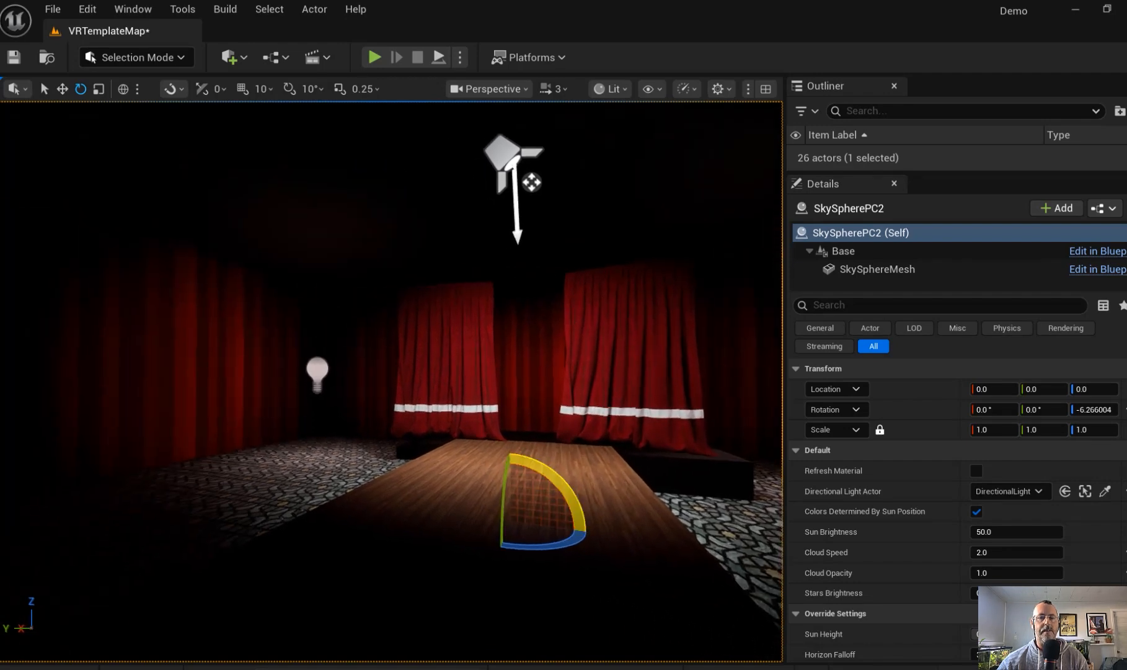